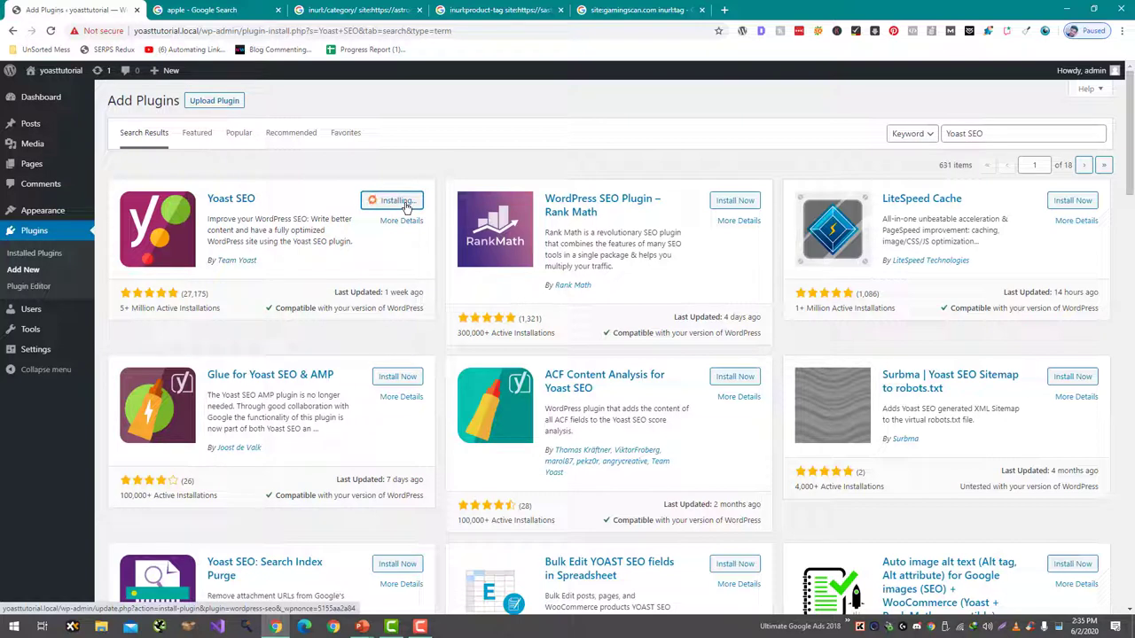
Step: Activate the installed Yoast SEO plugin and open its General settings
{"action": "left_click", "coordinate": [394, 202]}
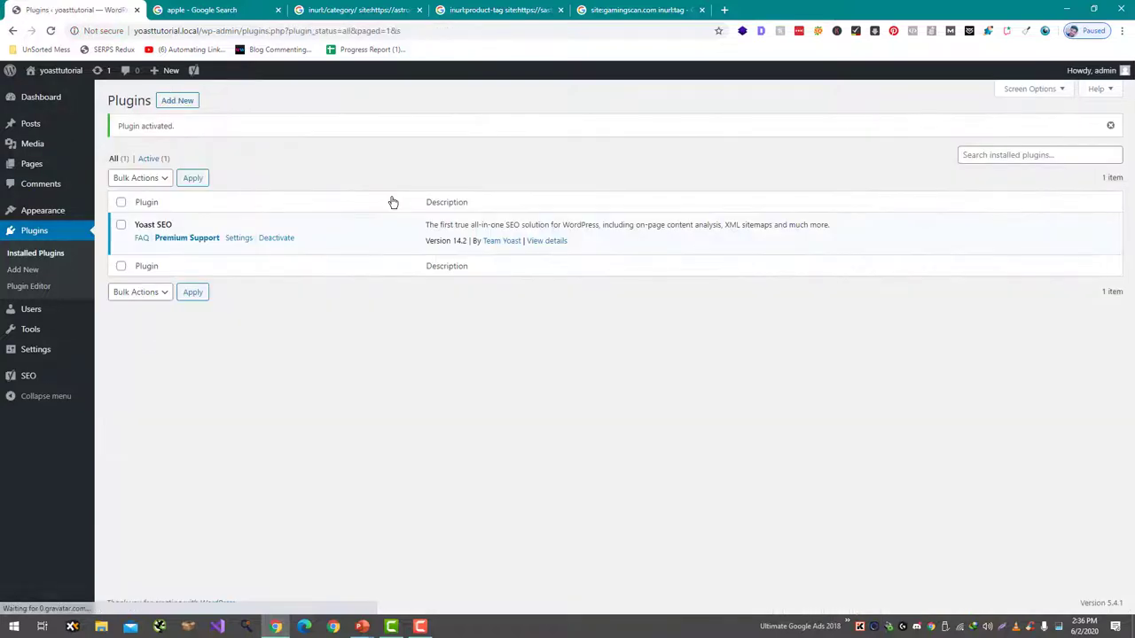
{"action": "mouse_move", "coordinate": [11, 383]}
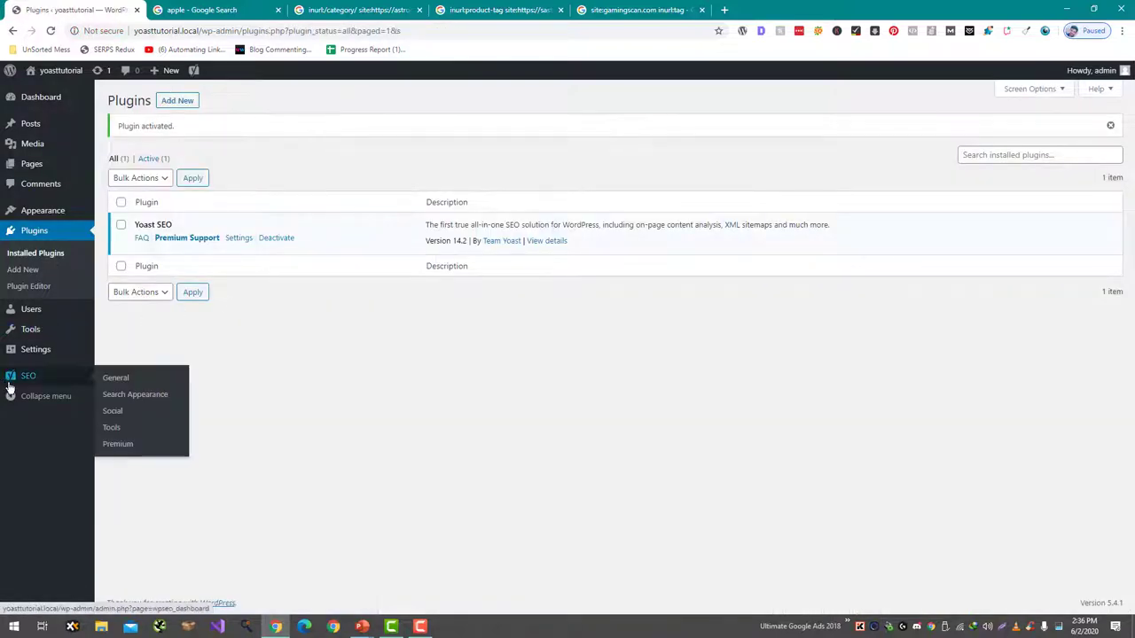
{"action": "left_click", "coordinate": [110, 382]}
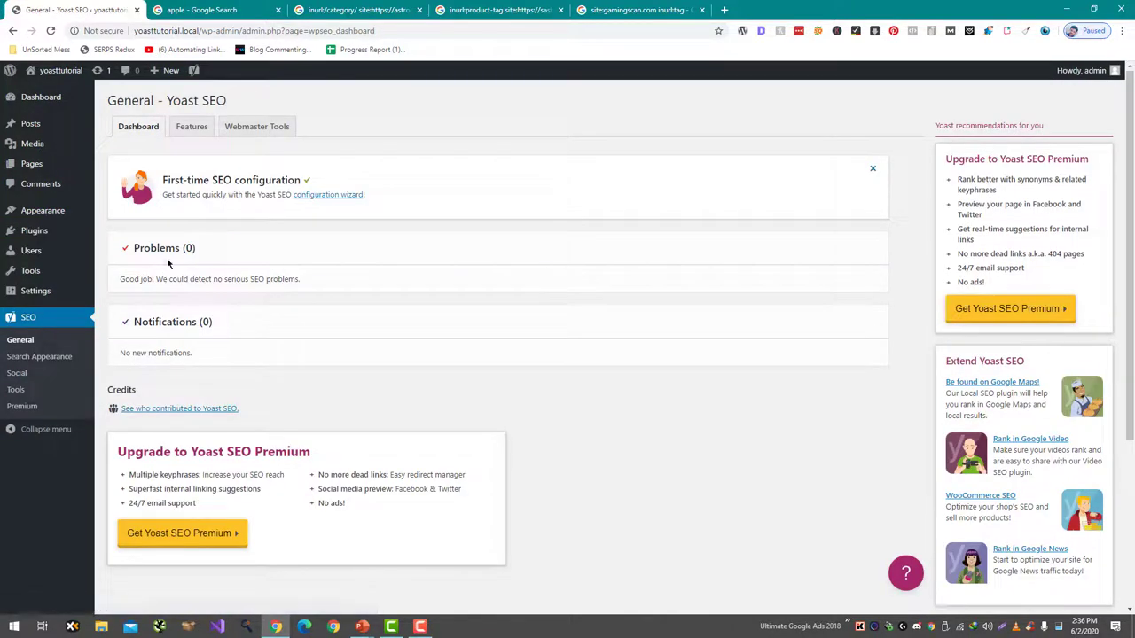
Step: In the Features settings, expand the XML sitemaps help and copy the address of the "See the XML sitemap" link
{"action": "left_click", "coordinate": [188, 133]}
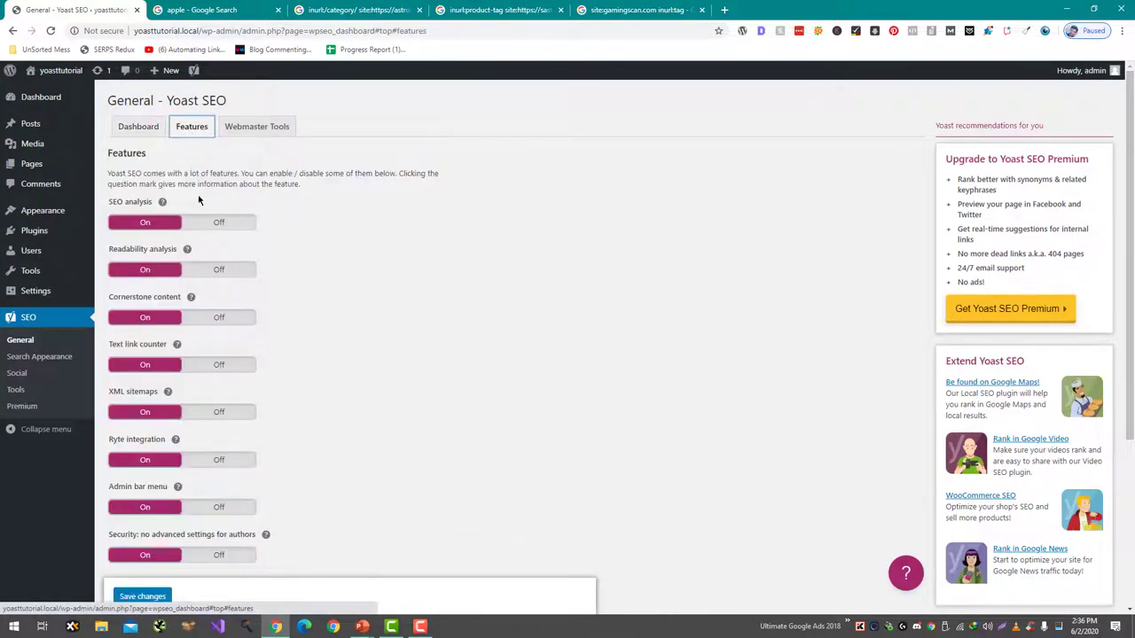
{"action": "scroll", "coordinate": [178, 271], "scroll_direction": "down", "scroll_amount": 2}
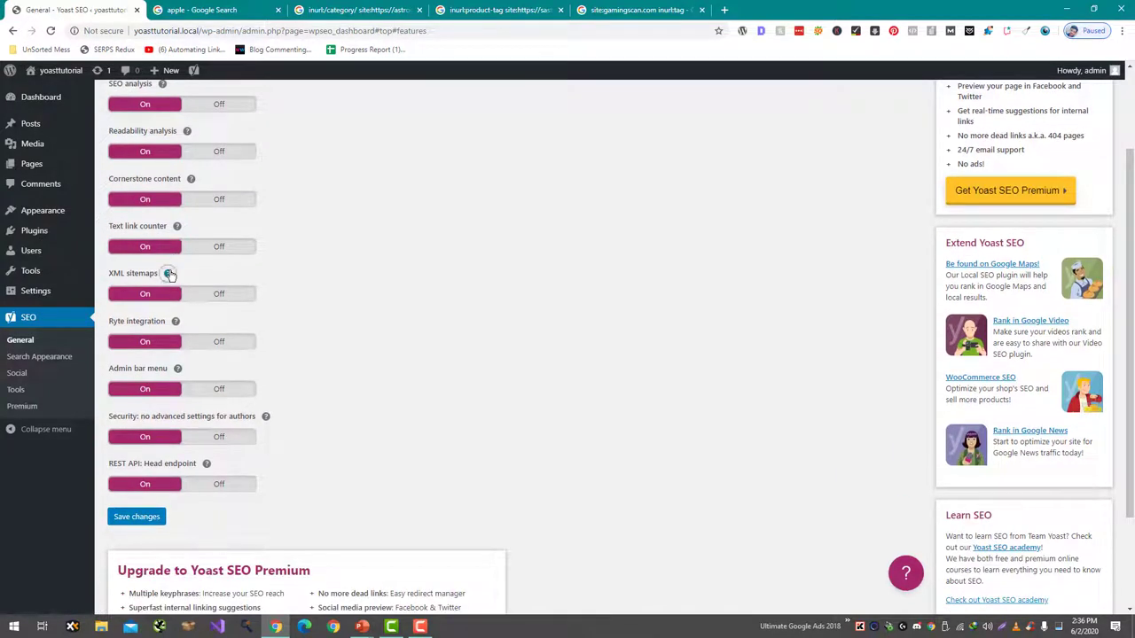
{"action": "left_click", "coordinate": [167, 273]}
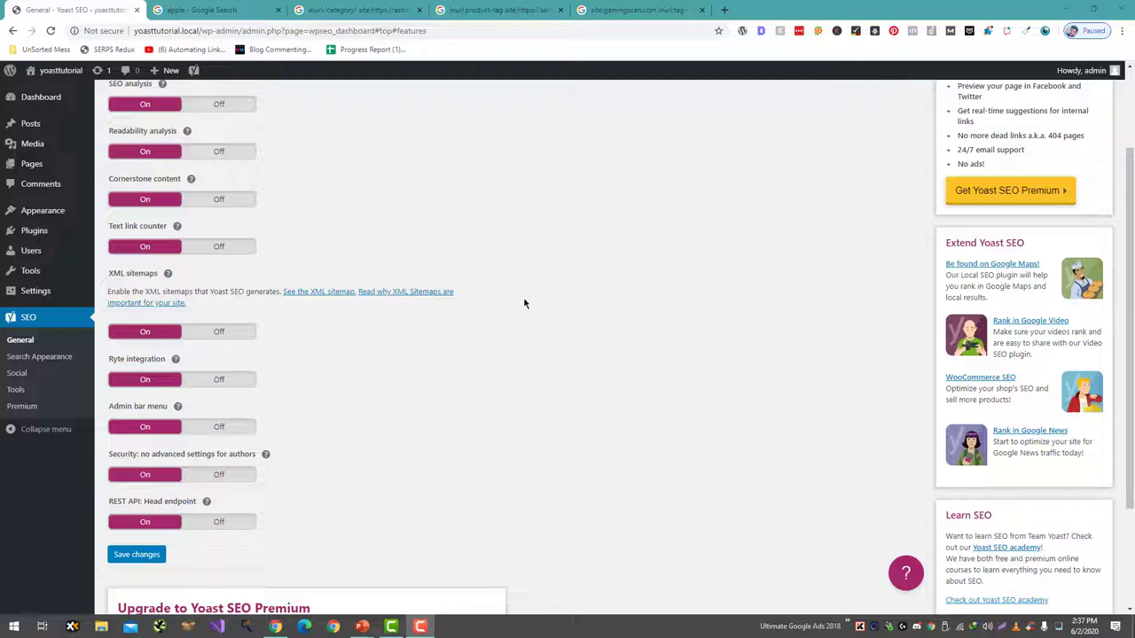
{"action": "right_click", "coordinate": [322, 294]}
{"action": "left_click", "coordinate": [393, 363]}
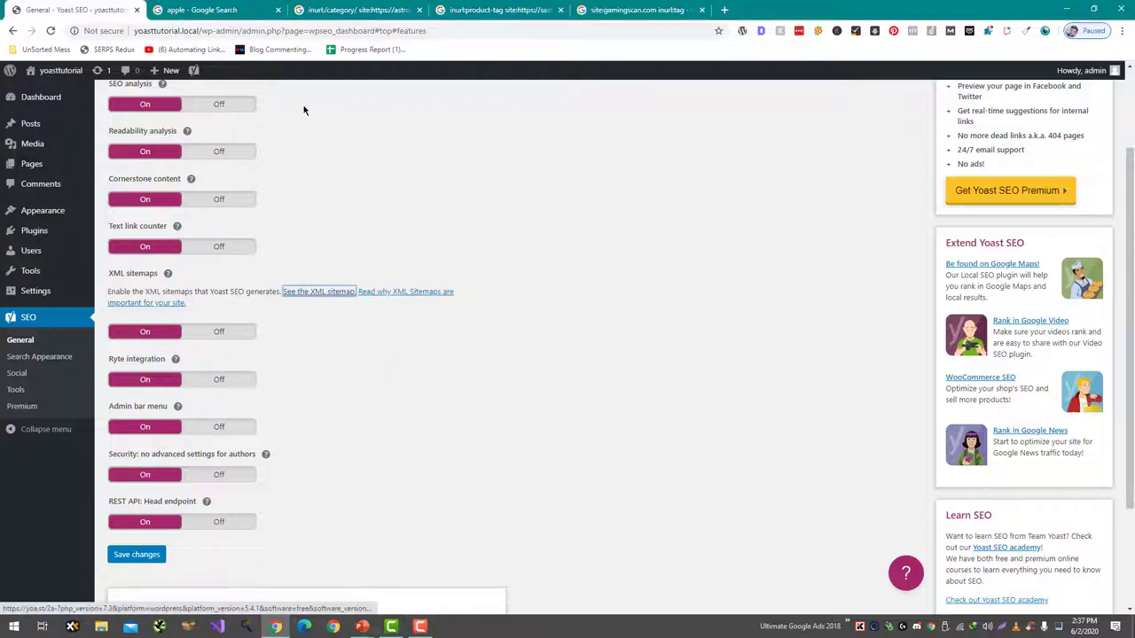
{"action": "key", "text": "super"}
{"action": "type", "text": "note"}
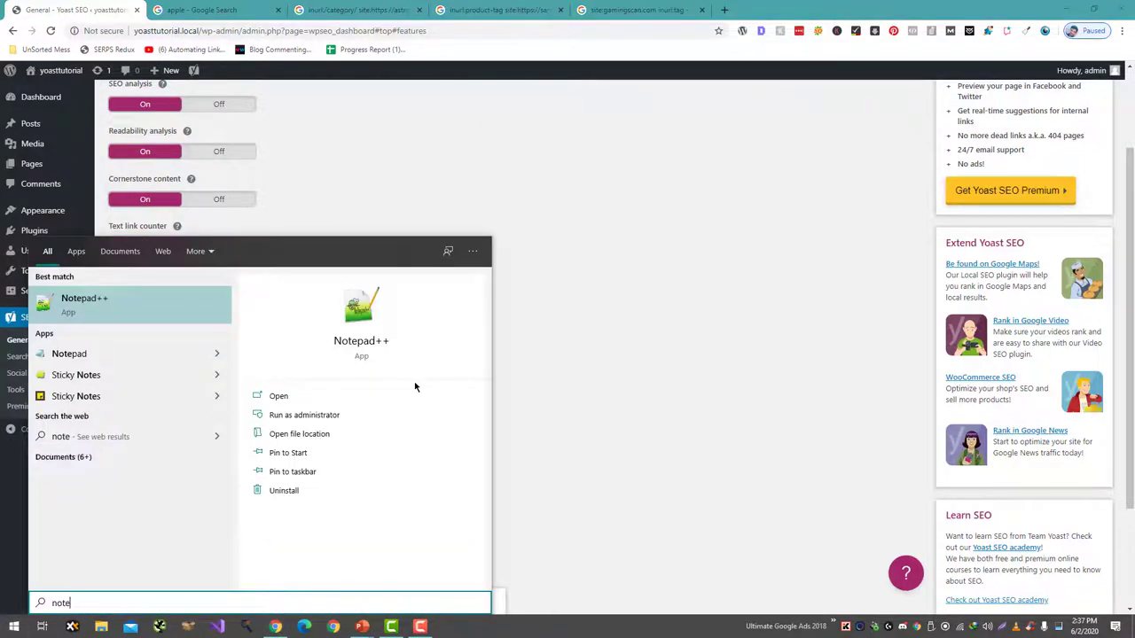
{"action": "key", "text": "Return"}
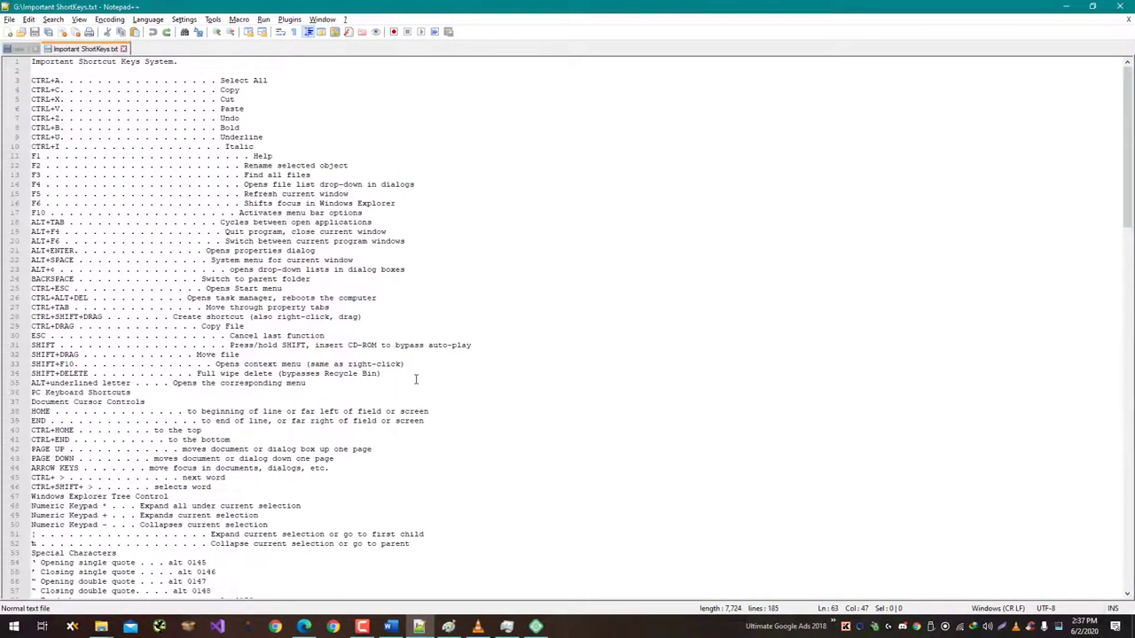
{"action": "key", "text": "ctrl+n"}
{"action": "type", "text": "http://yoasttutorial.local/sitemap_index.xml"}
{"action": "key", "text": "super+Tab"}
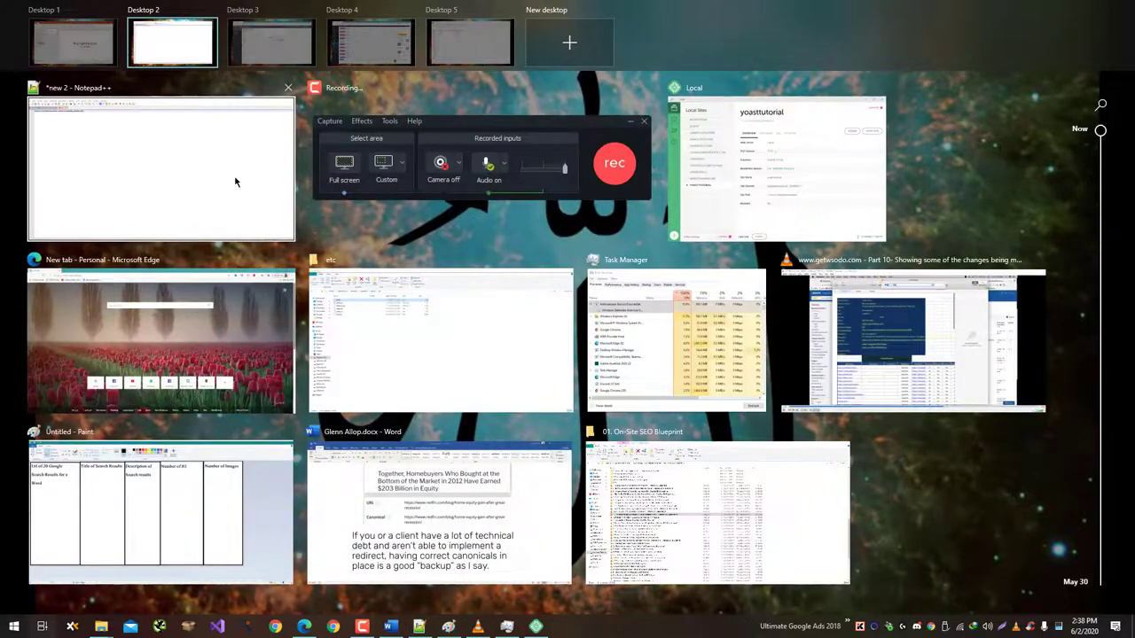
{"action": "key", "text": "ctrl+super+Left"}
Step: View the Webmaster Tools verification settings and open the Homepage section of the Search Appearance settings
{"action": "scroll", "coordinate": [212, 181], "scroll_direction": "up", "scroll_amount": 3}
{"action": "scroll", "coordinate": [266, 217], "scroll_direction": "down", "scroll_amount": 3}
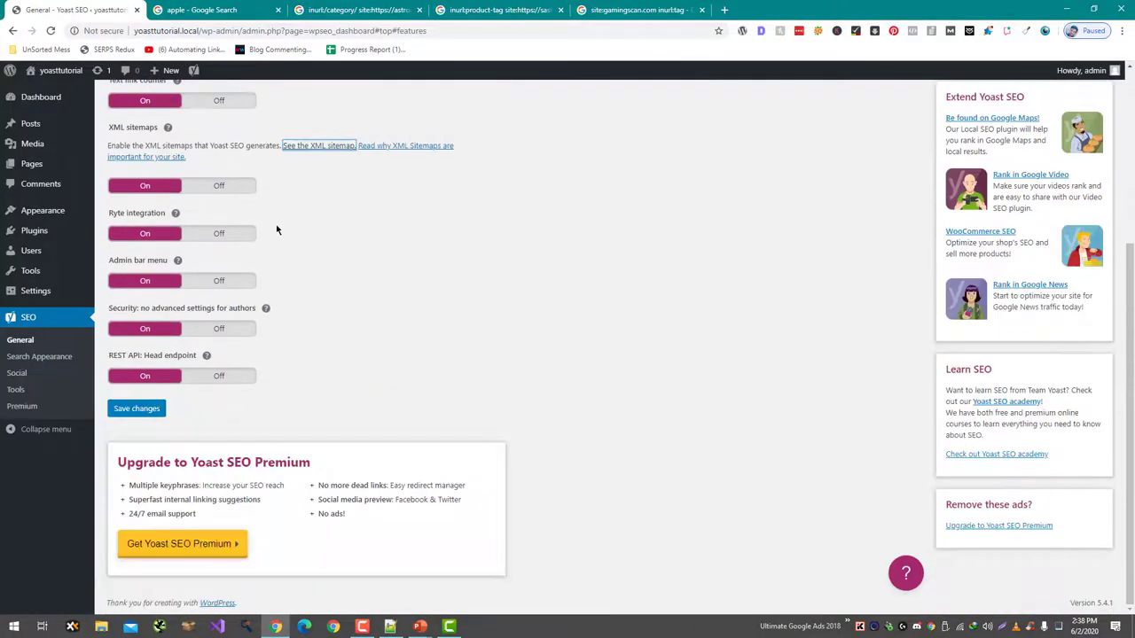
{"action": "scroll", "coordinate": [277, 226], "scroll_direction": "up", "scroll_amount": 3}
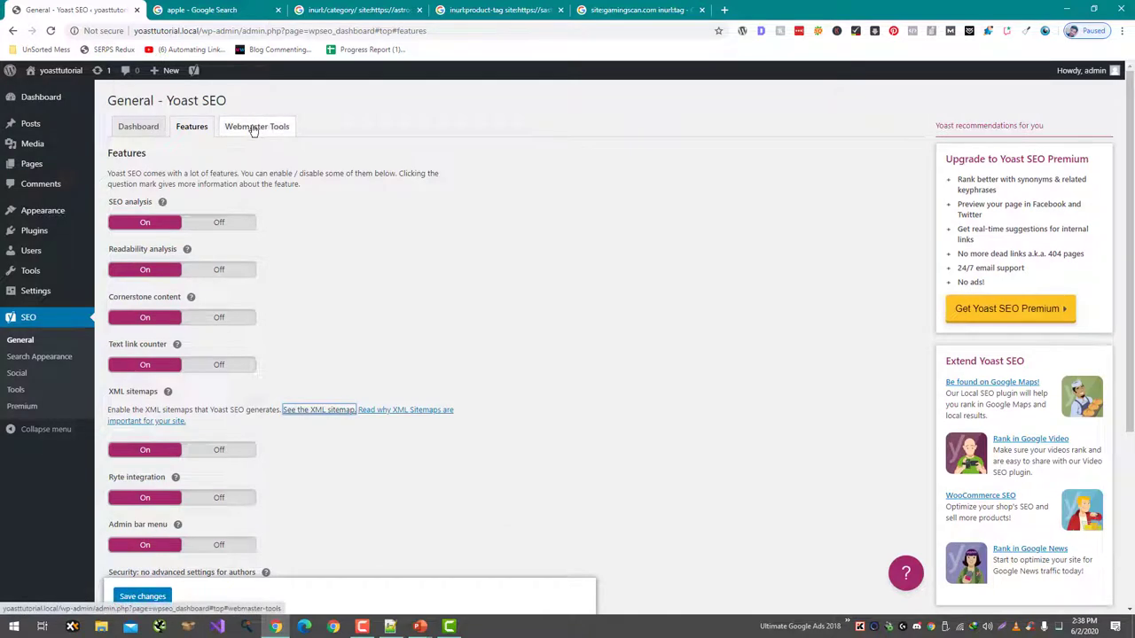
{"action": "left_click", "coordinate": [256, 129]}
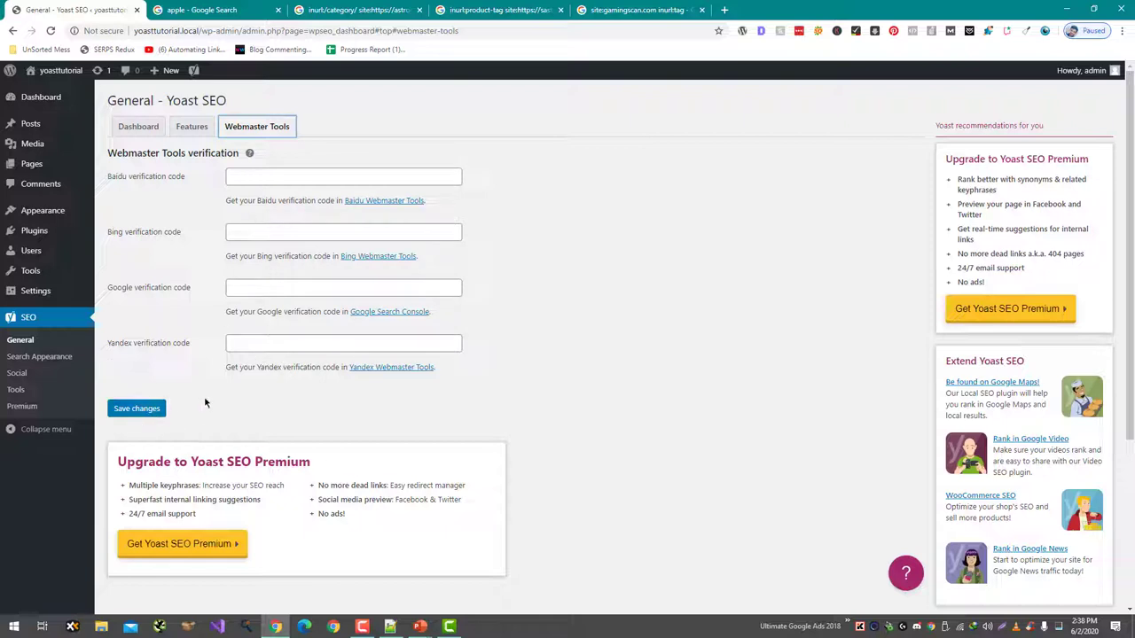
{"action": "left_click", "coordinate": [68, 359]}
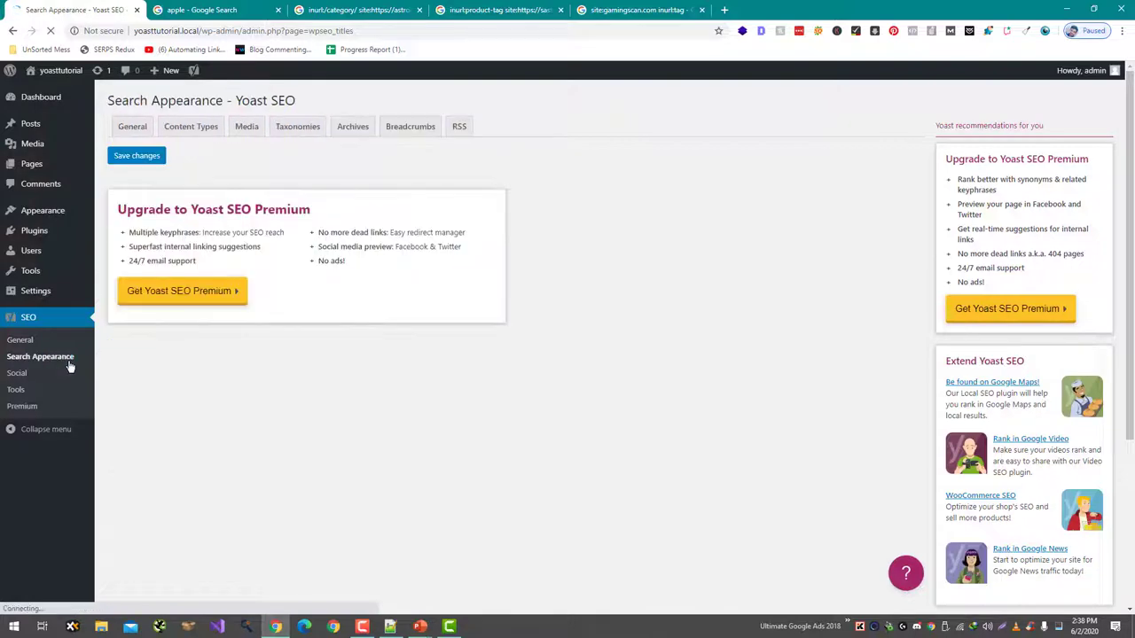
{"action": "scroll", "coordinate": [171, 228], "scroll_direction": "down", "scroll_amount": 3}
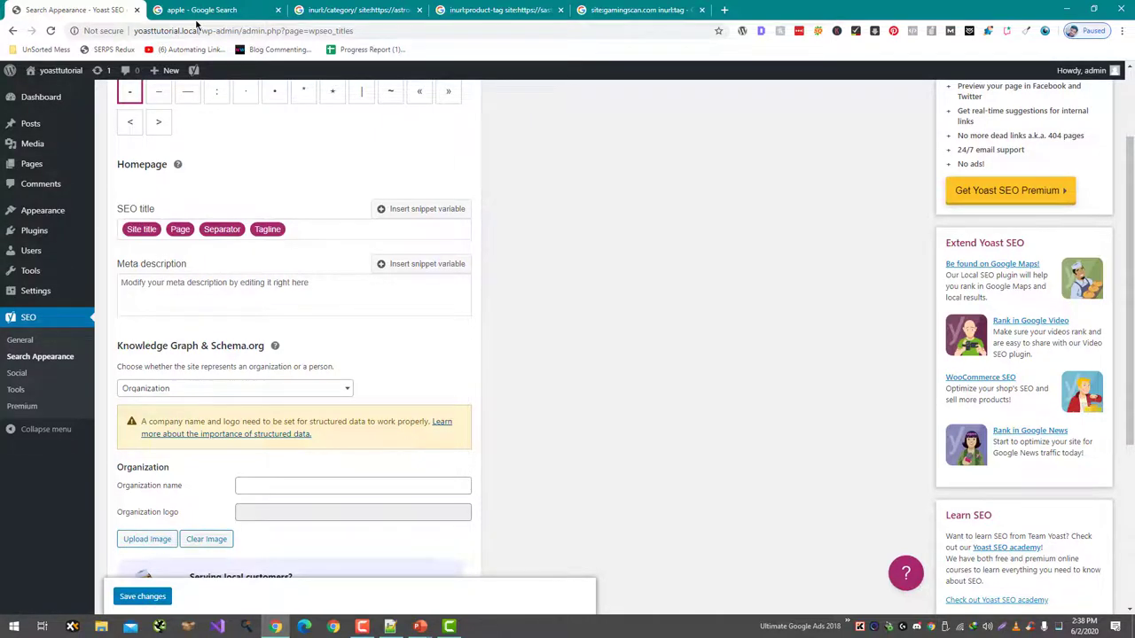
Step: Search Google for site:gamingscan.com in a new tab and place that tab directly after the Yoast settings tab
{"action": "key", "text": "ctrl+t"}
{"action": "type", "text": "site:gami"}
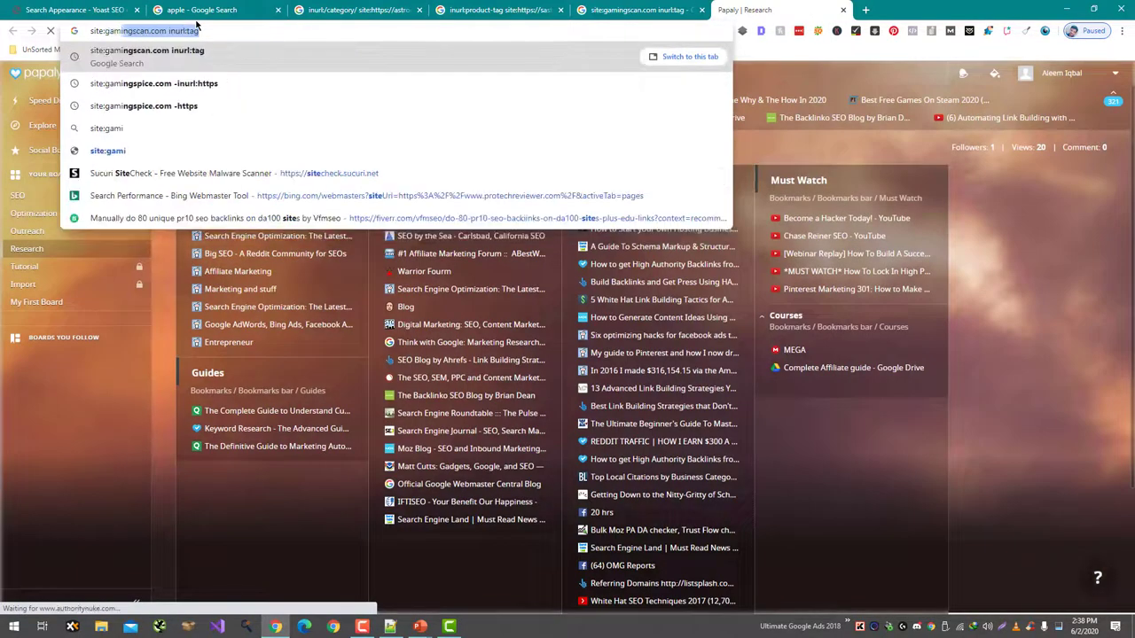
{"action": "type", "text": "ngscan.com"}
{"action": "key", "text": "Return"}
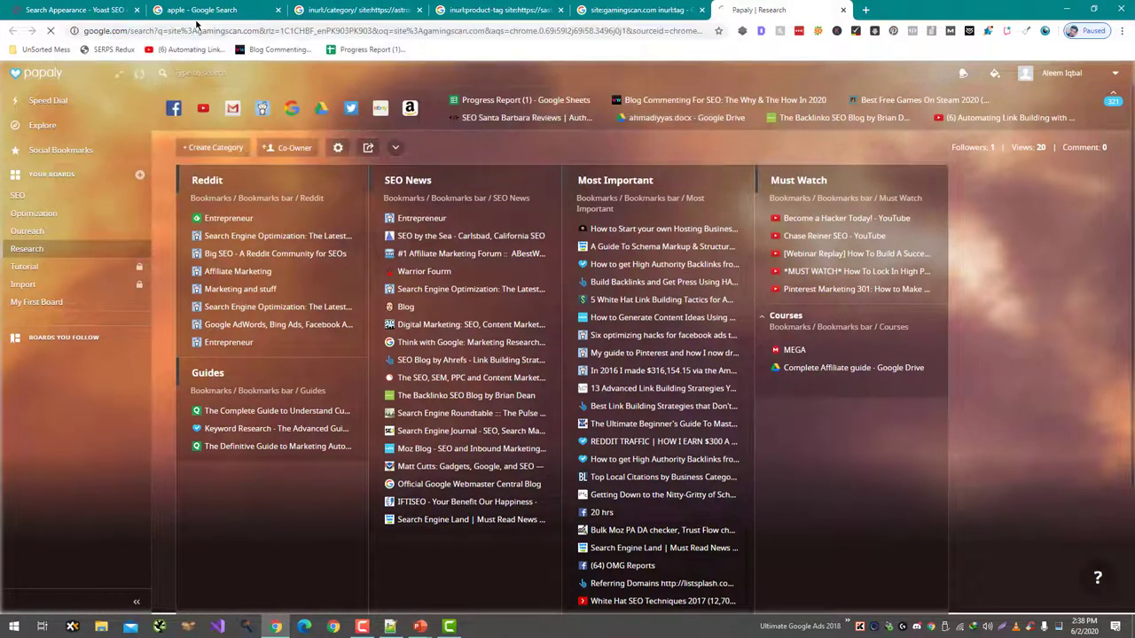
{"action": "left_click_drag", "start_coordinate": [780, 10], "coordinate": [194, 5]}
{"action": "key", "text": "ctrl+1"}
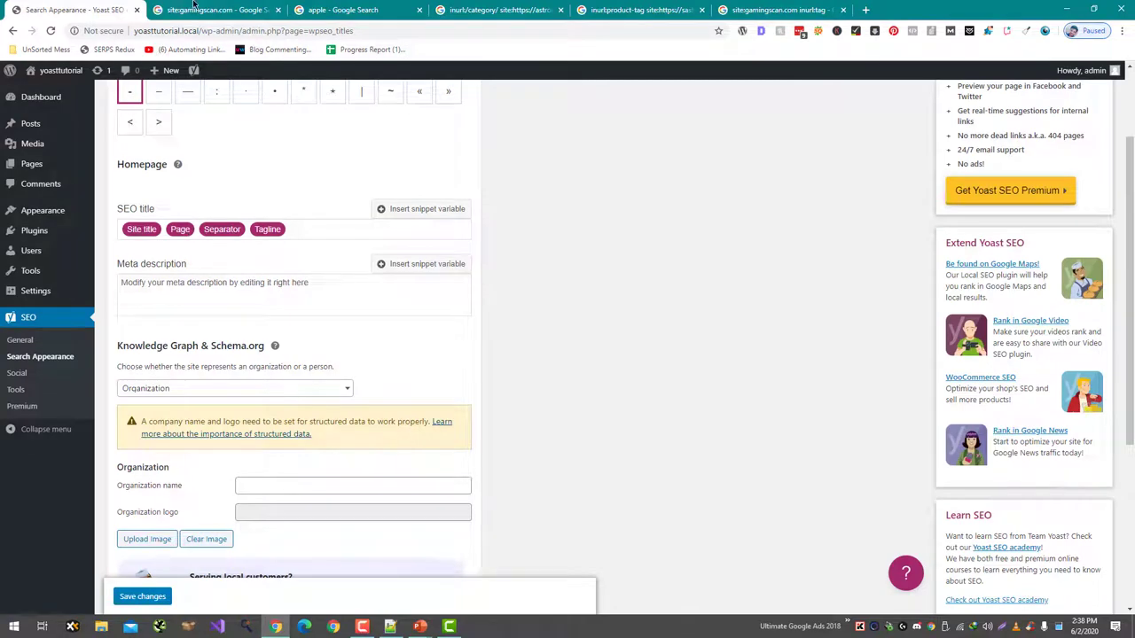
Step: Copy the first result's title "GamingScan | Your Source For Gaming Advice" and its description into the homepage SEO title and meta description
{"action": "left_click", "coordinate": [194, 4]}
{"action": "left_click_drag", "start_coordinate": [402, 246], "coordinate": [222, 7]}
{"action": "mouse_move", "coordinate": [399, 266]}
{"action": "left_mouse_down"}
{"action": "mouse_move", "coordinate": [142, 275]}
{"action": "mouse_move", "coordinate": [401, 246]}
{"action": "left_mouse_up"}
{"action": "left_click_drag", "start_coordinate": [266, 245], "coordinate": [293, 229]}
{"action": "left_click", "coordinate": [217, 10]}
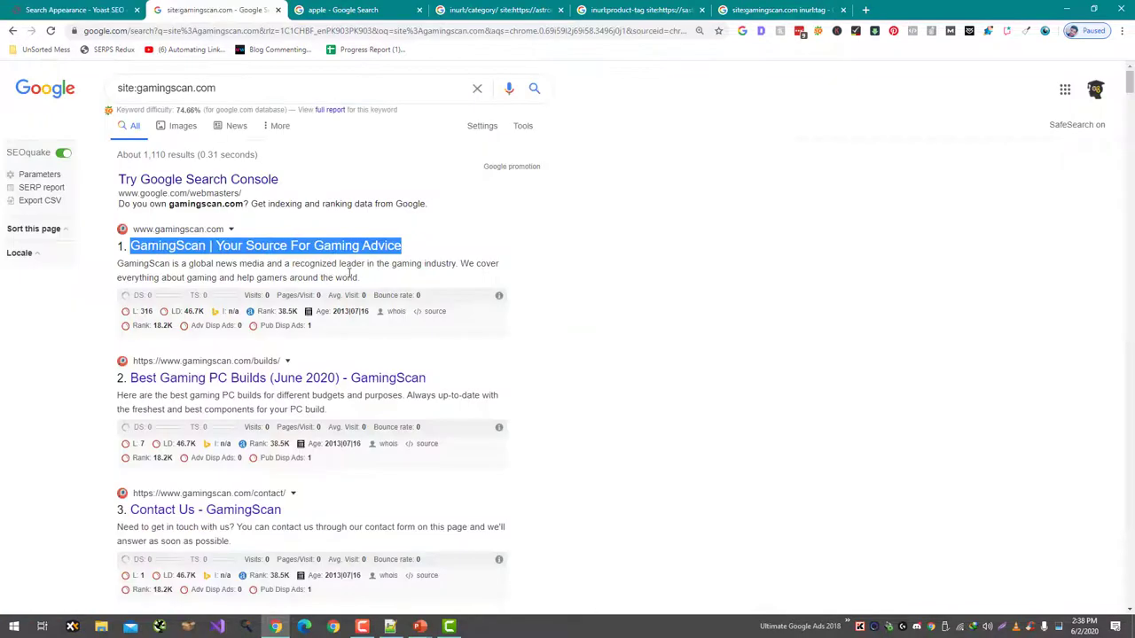
{"action": "left_click_drag", "start_coordinate": [390, 277], "coordinate": [210, 279]}
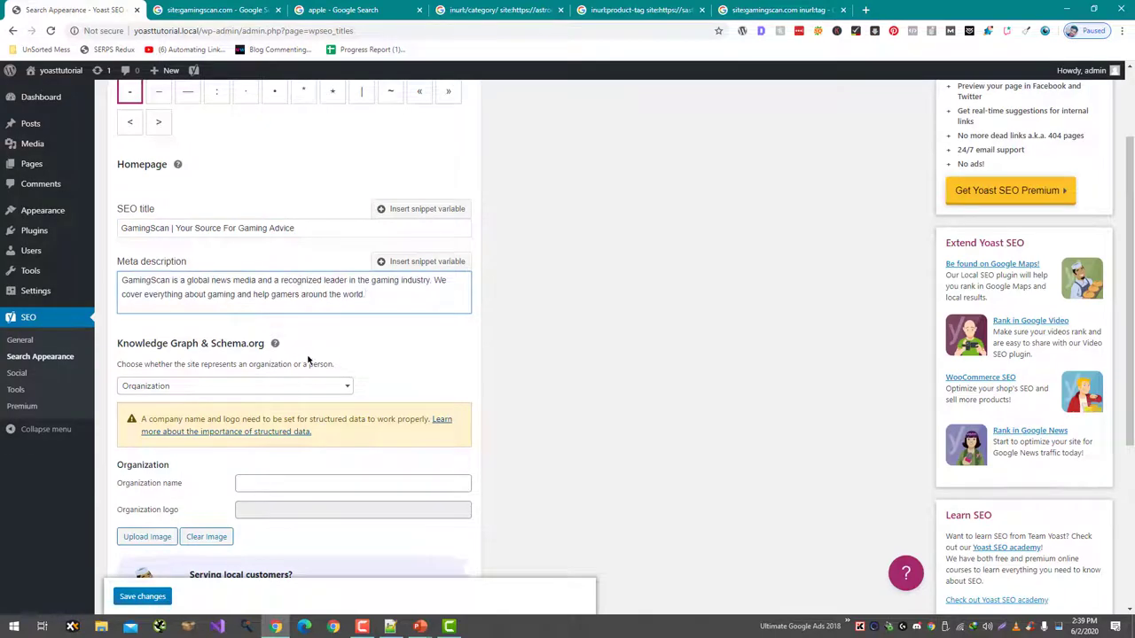
Step: Examine the company details and social profiles in Apple's knowledge panel on the Google results page
{"action": "left_click", "coordinate": [347, 8]}
{"action": "scroll", "coordinate": [828, 401], "scroll_direction": "down", "scroll_amount": 3}
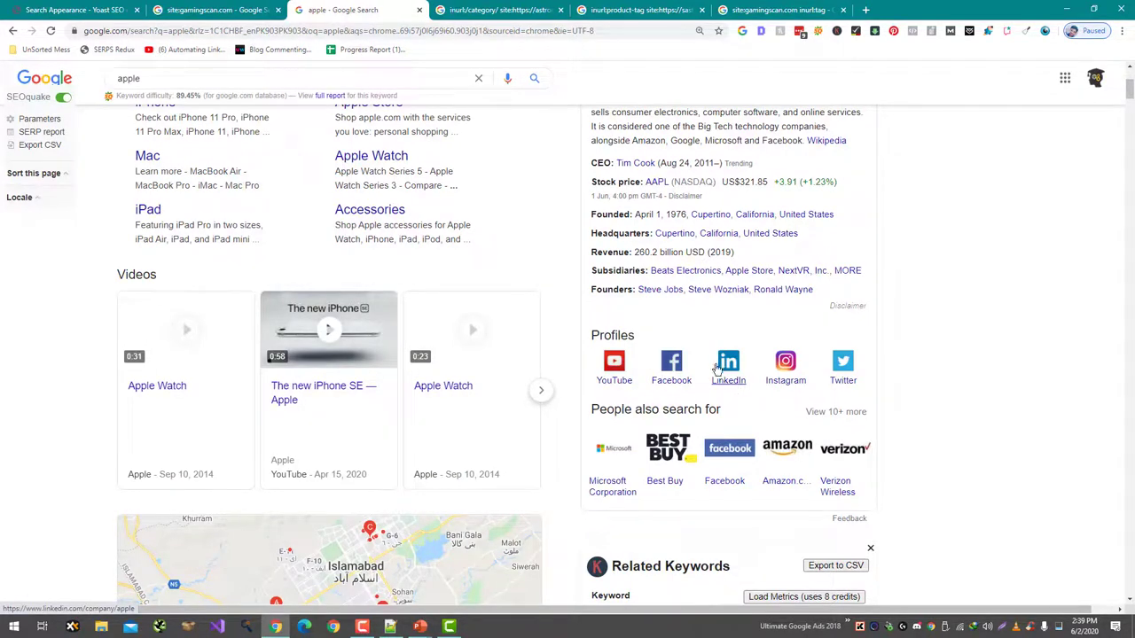
{"action": "scroll", "coordinate": [824, 350], "scroll_direction": "up", "scroll_amount": 3}
{"action": "scroll", "coordinate": [751, 427], "scroll_direction": "down", "scroll_amount": 2}
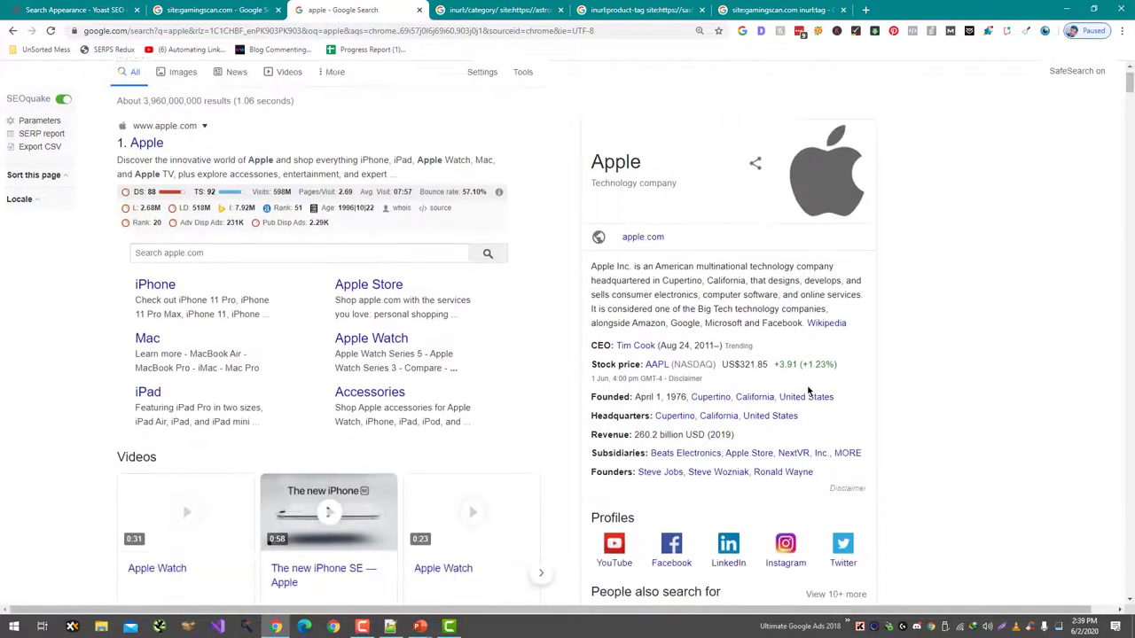
Step: Back in the Search Appearance settings, set the organization name to "Gaming Scan"
{"action": "left_click", "coordinate": [75, 10]}
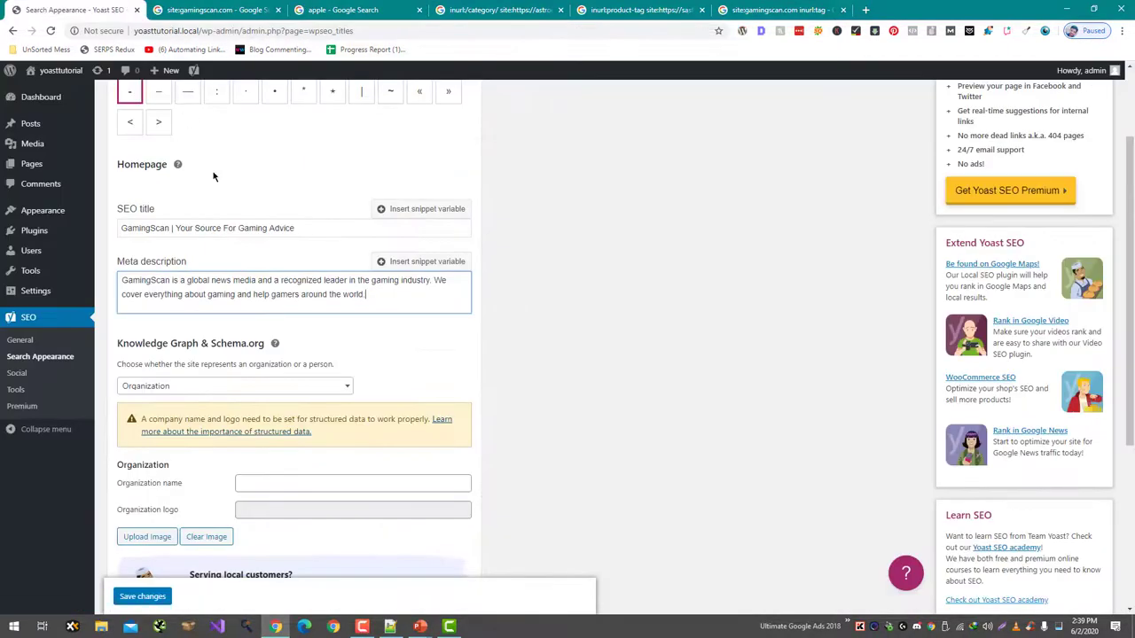
{"action": "scroll", "coordinate": [273, 269], "scroll_direction": "down", "scroll_amount": 3}
{"action": "left_click", "coordinate": [277, 307]}
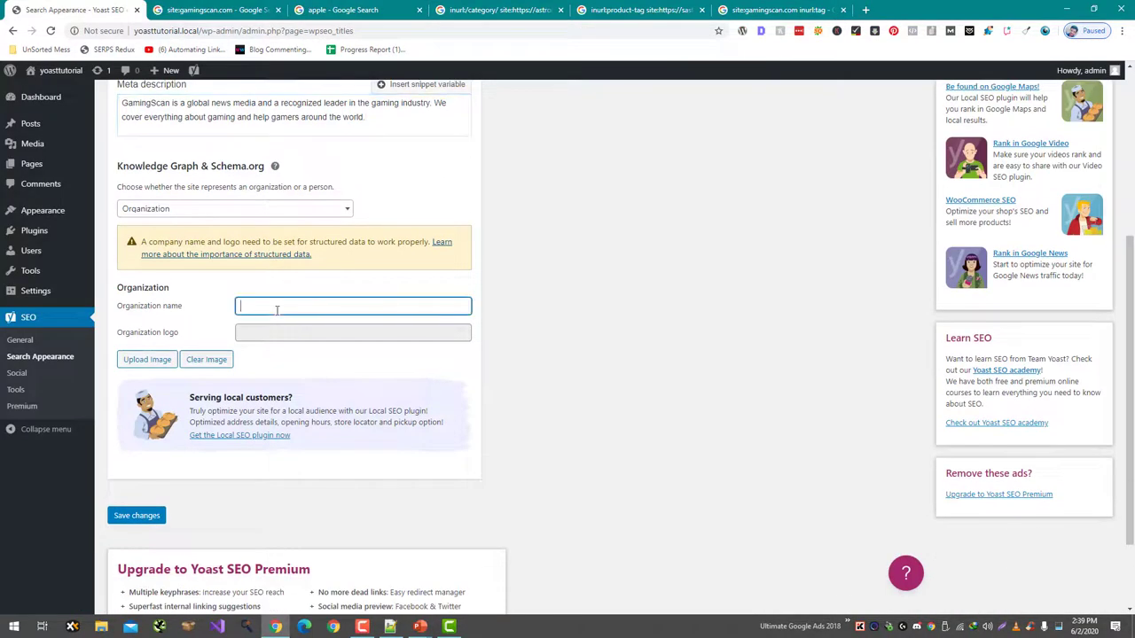
{"action": "type", "text": "Gaming Scan"}
Step: Upload What-is-Google-Structured-Data-Testing-Tool.jpg from the Downloads folder and use it as the organization logo
{"action": "left_click", "coordinate": [148, 360]}
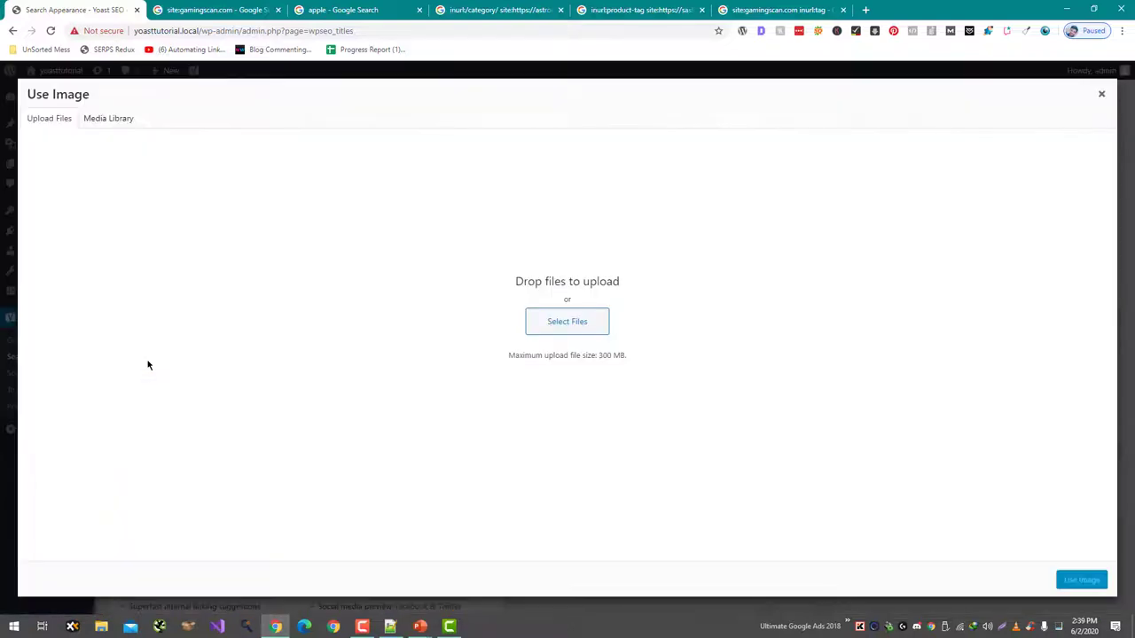
{"action": "left_click", "coordinate": [536, 319]}
{"action": "left_click", "coordinate": [379, 293]}
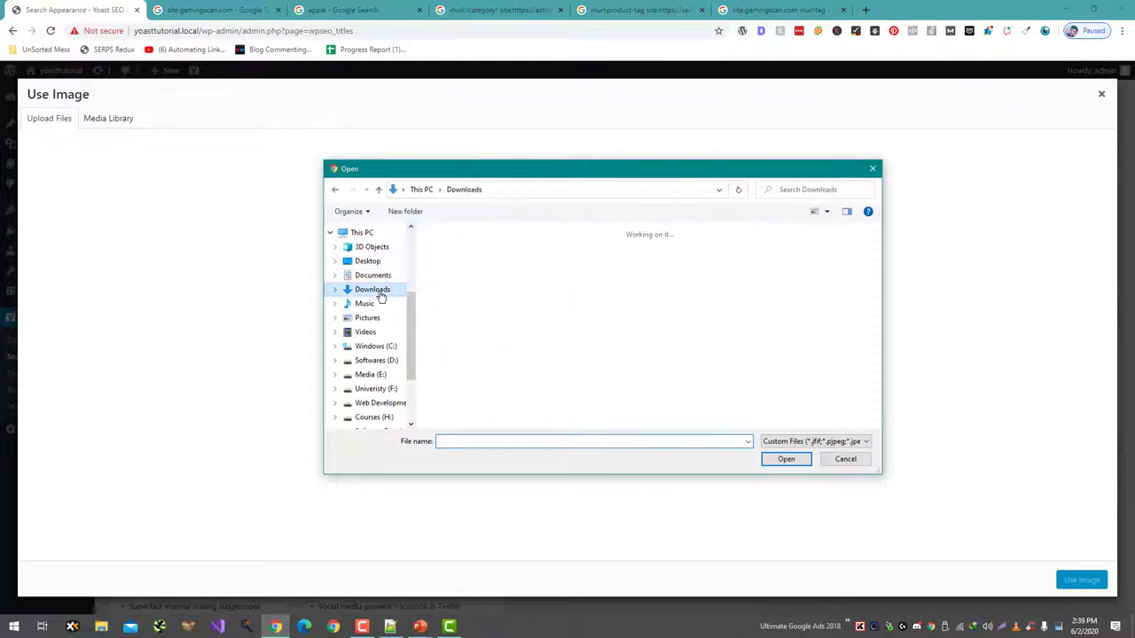
{"action": "left_click", "coordinate": [454, 288]}
{"action": "double_click", "coordinate": [454, 288]}
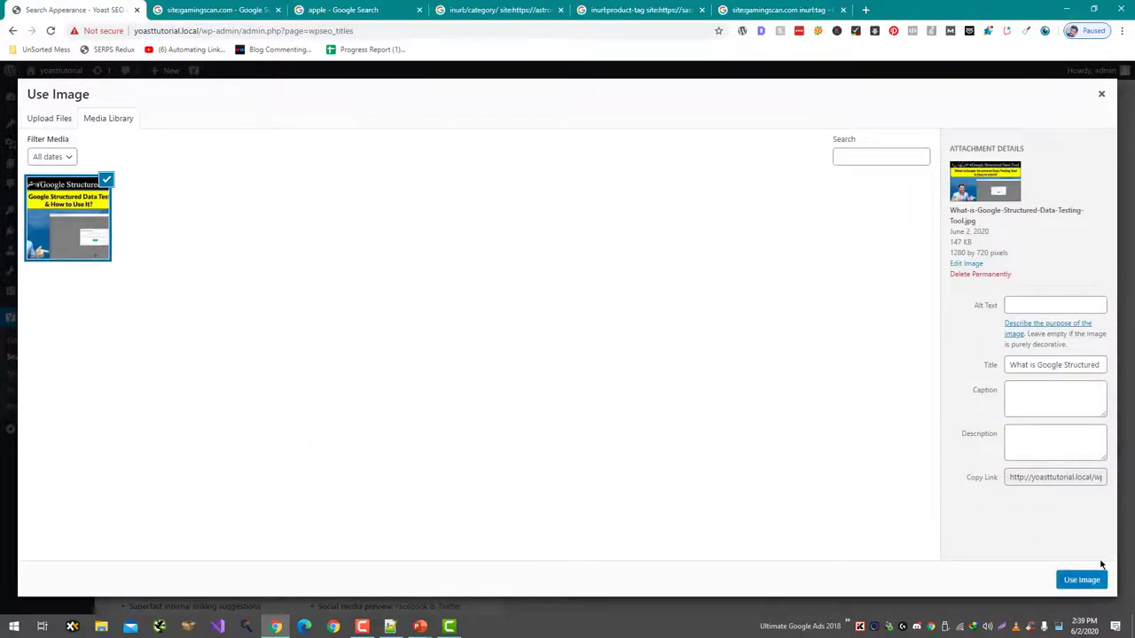
{"action": "left_click", "coordinate": [1081, 580]}
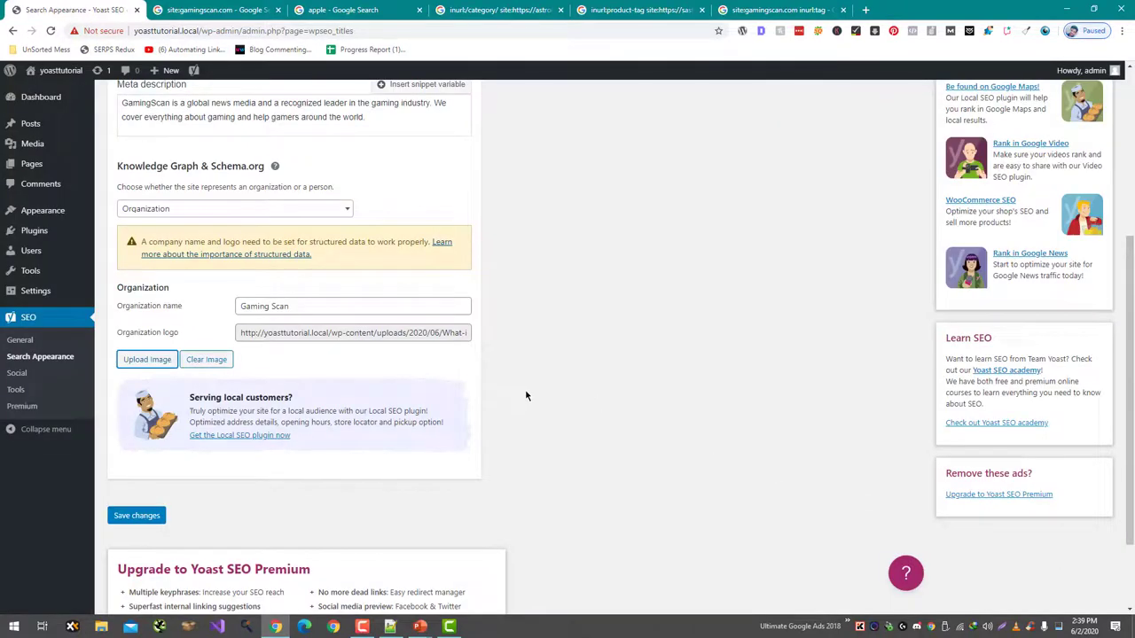
Step: Set the Knowledge Graph type to Person and select the user admin as the represented person
{"action": "scroll", "coordinate": [525, 396], "scroll_direction": "up", "scroll_amount": 2}
{"action": "left_click", "coordinate": [336, 334]}
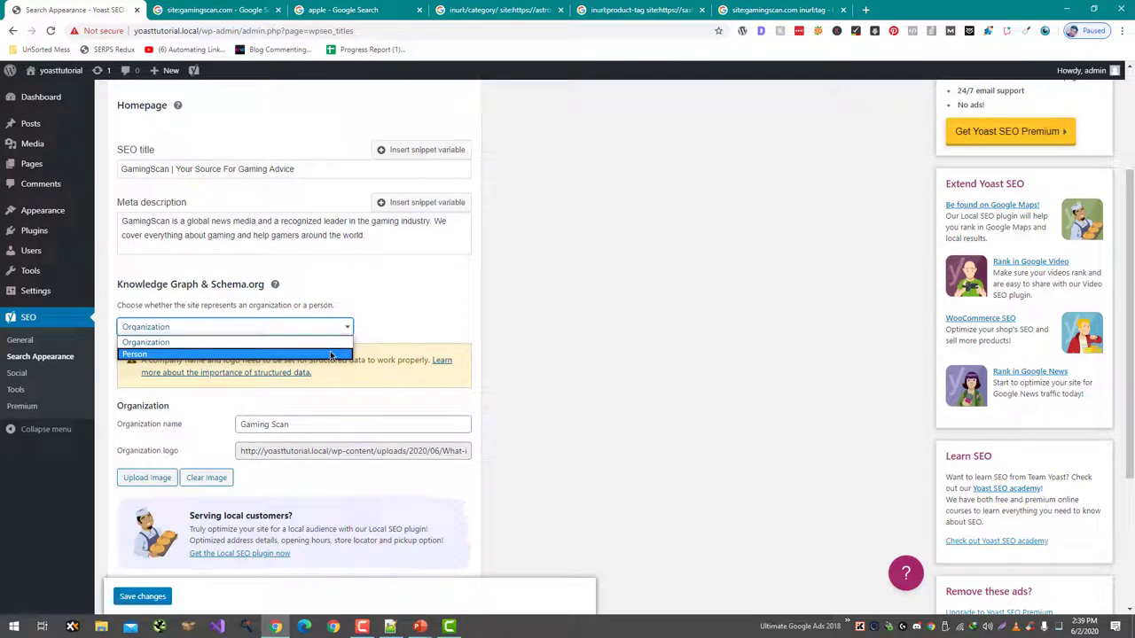
{"action": "left_click", "coordinate": [327, 354]}
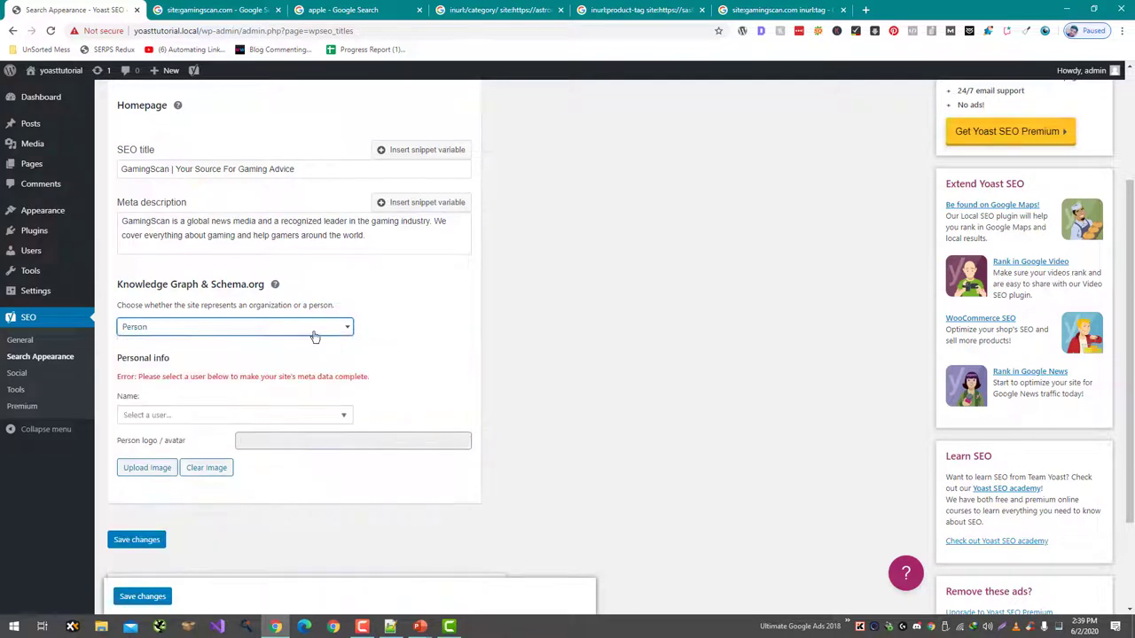
{"action": "left_click", "coordinate": [301, 415]}
{"action": "left_click", "coordinate": [301, 433]}
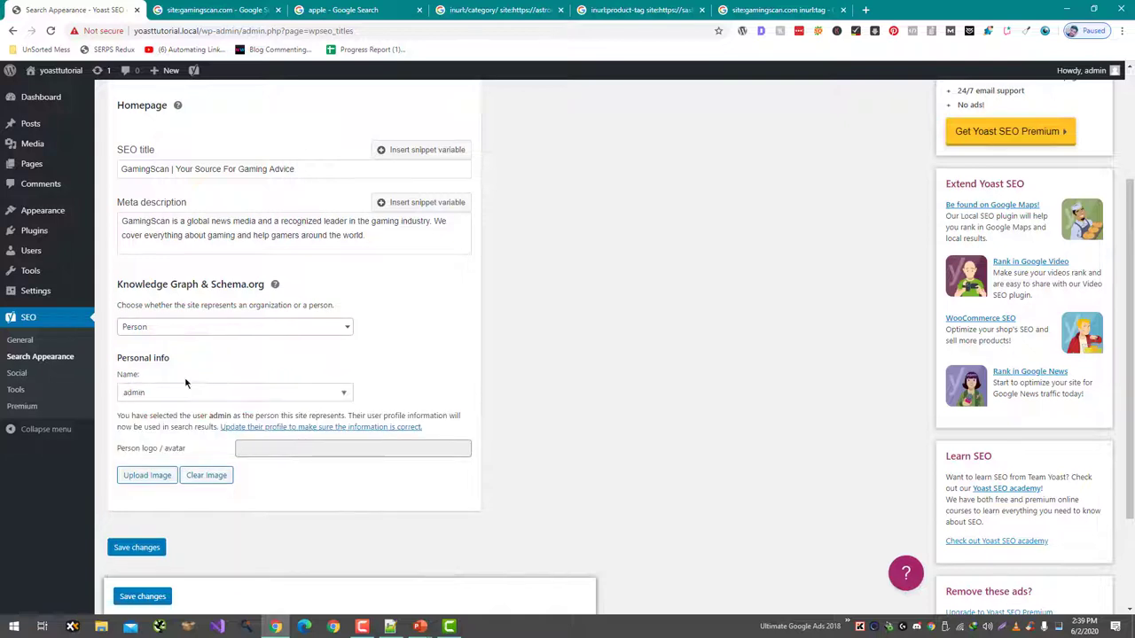
Step: Use the uploaded Google Structured Data image from the media library as the person's logo or avatar
{"action": "left_click", "coordinate": [148, 476]}
{"action": "left_click", "coordinate": [65, 183]}
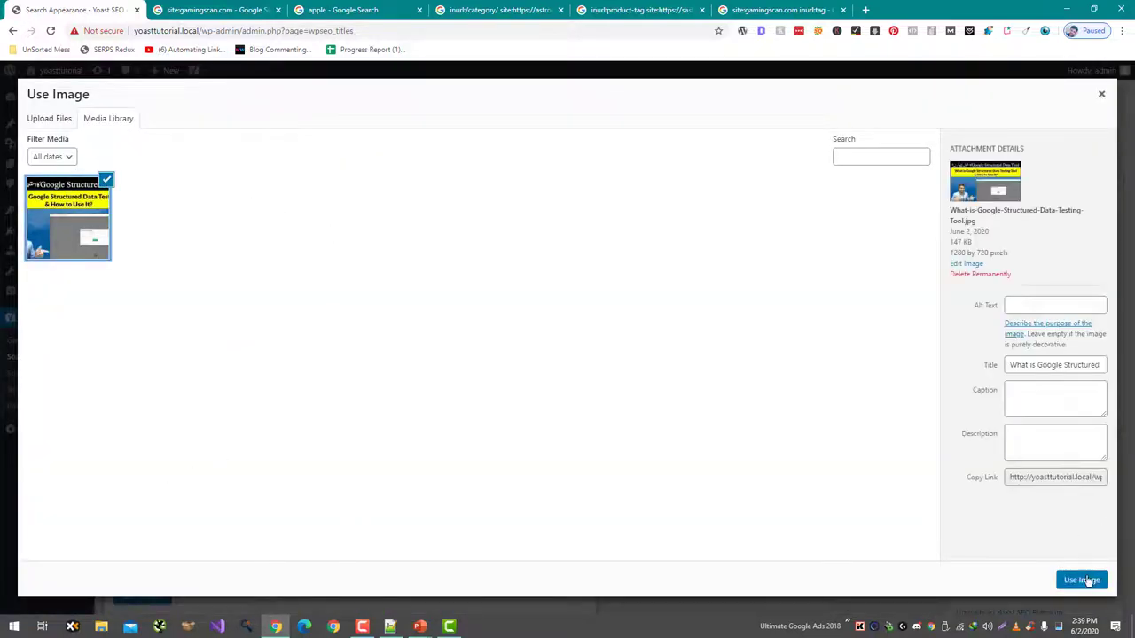
{"action": "left_click", "coordinate": [1082, 580]}
Step: Switch the Knowledge Graph type back to Organization and review the organization details
{"action": "left_click", "coordinate": [296, 330]}
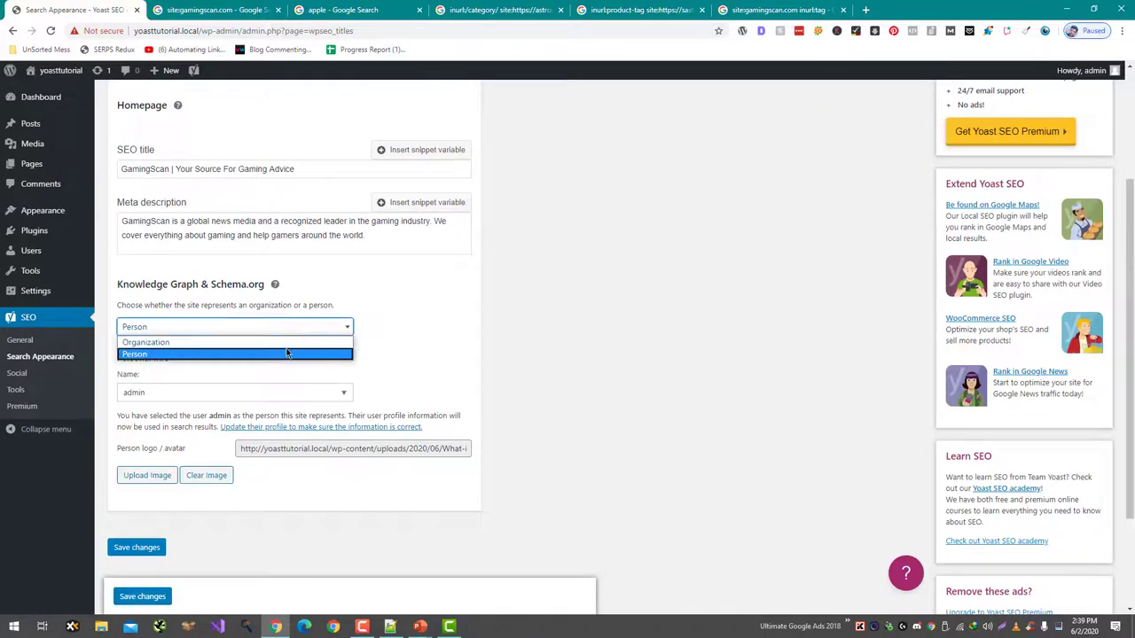
{"action": "left_click", "coordinate": [289, 341]}
{"action": "scroll", "coordinate": [299, 372], "scroll_direction": "down", "scroll_amount": 2}
{"action": "scroll", "coordinate": [289, 393], "scroll_direction": "up", "scroll_amount": 3}
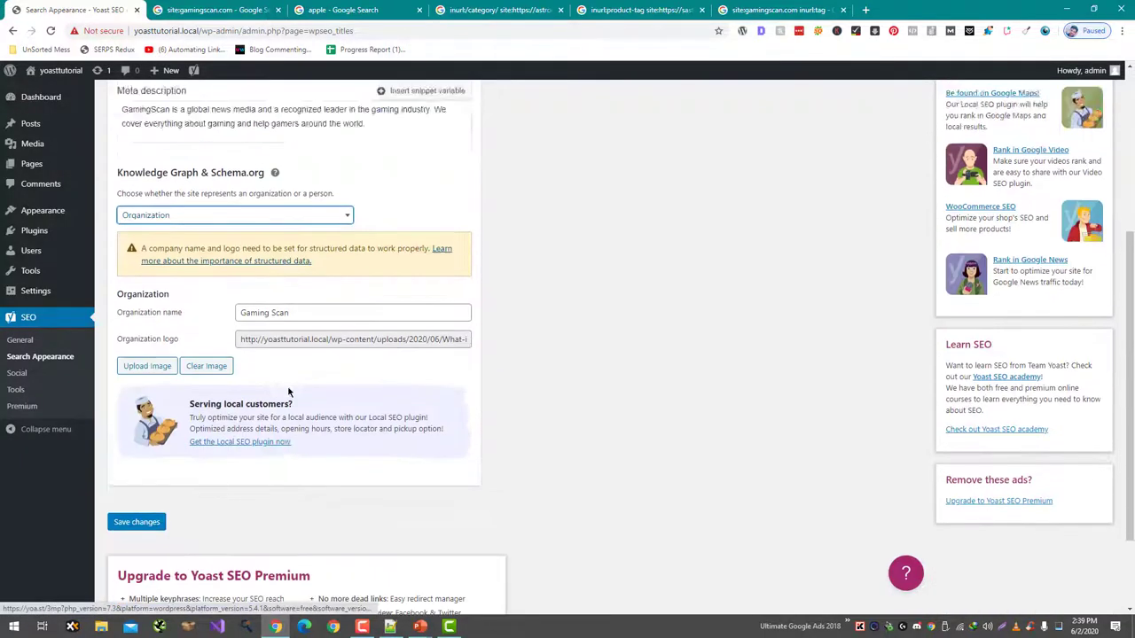
{"action": "scroll", "coordinate": [288, 390], "scroll_direction": "down", "scroll_amount": 2}
{"action": "scroll", "coordinate": [178, 461], "scroll_direction": "down", "scroll_amount": 1}
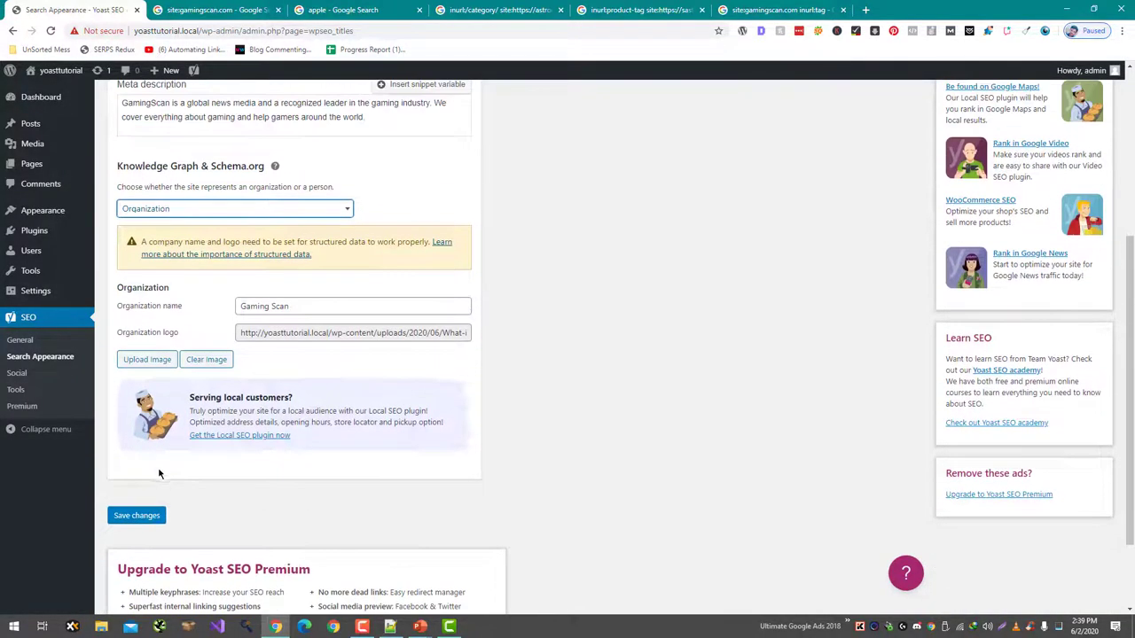
Step: Save the Knowledge Graph organization settings and check the stored organization logo URL
{"action": "left_click", "coordinate": [147, 515]}
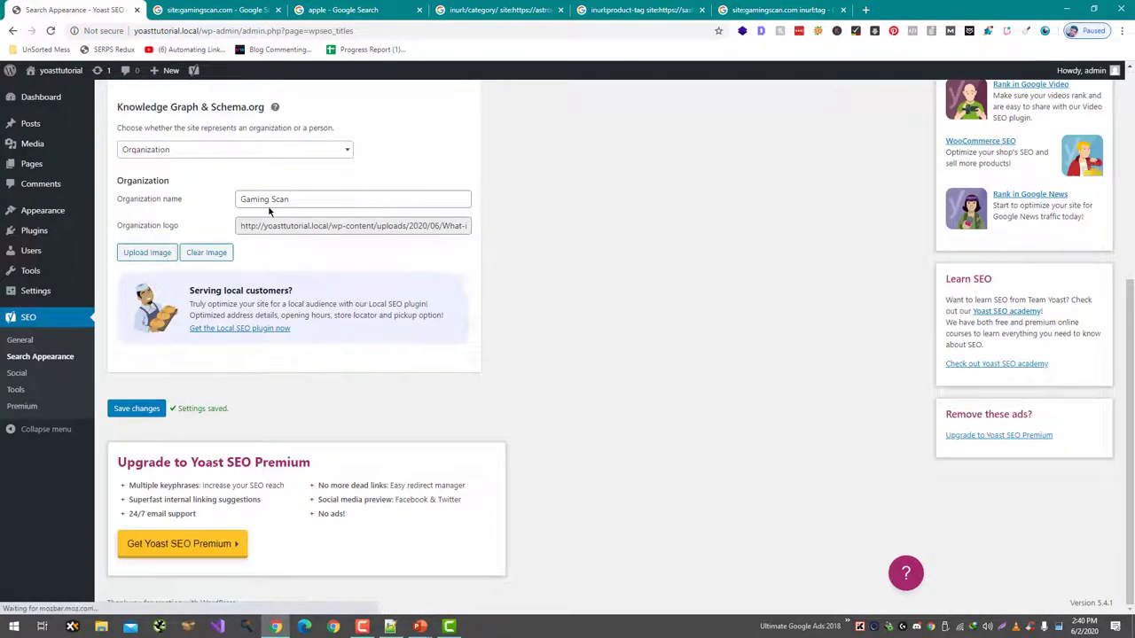
{"action": "left_click", "coordinate": [237, 226]}
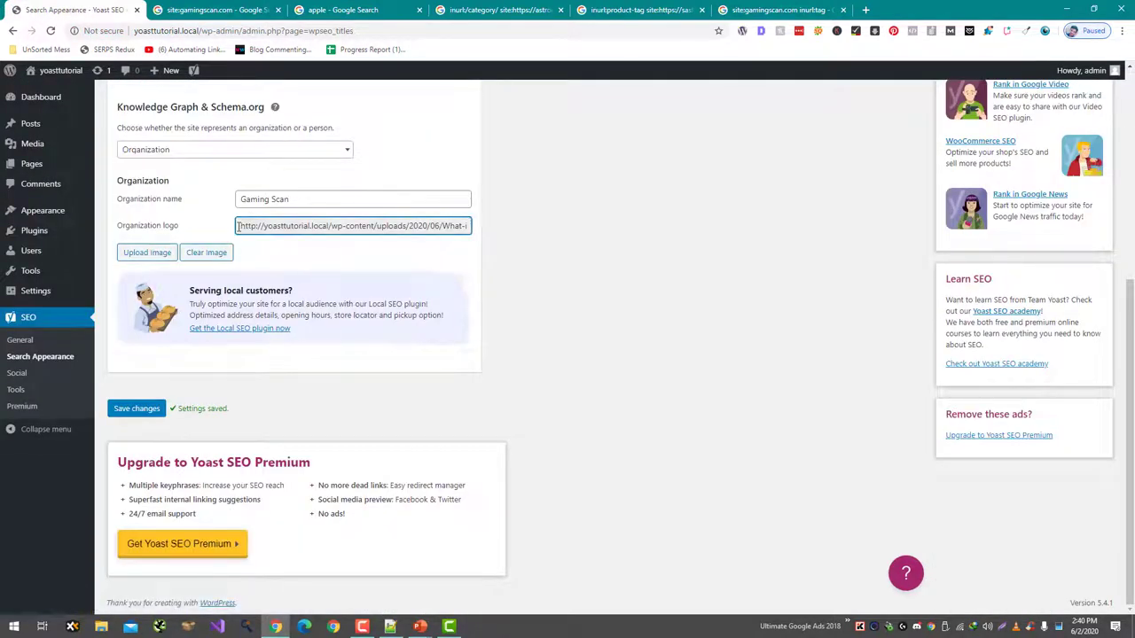
{"action": "left_click_drag", "start_coordinate": [237, 226], "coordinate": [468, 227]}
{"action": "left_click", "coordinate": [533, 286]}
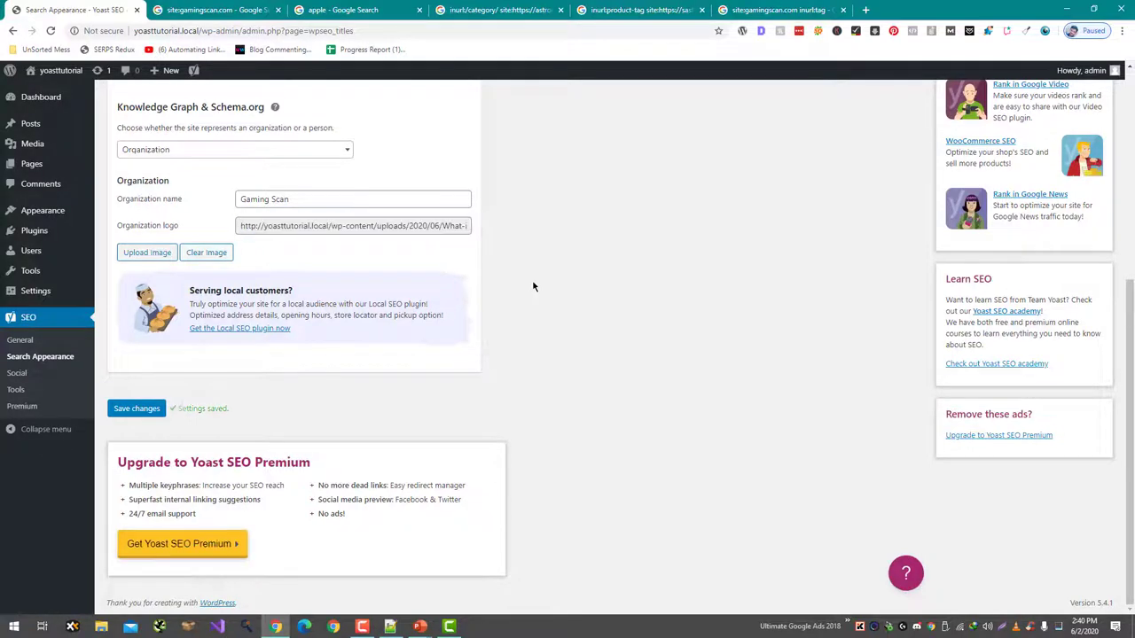
Step: Compare the title separator setting with the titles in the Google results for site:gamingscan.com
{"action": "scroll", "coordinate": [532, 286], "scroll_direction": "up", "scroll_amount": 5}
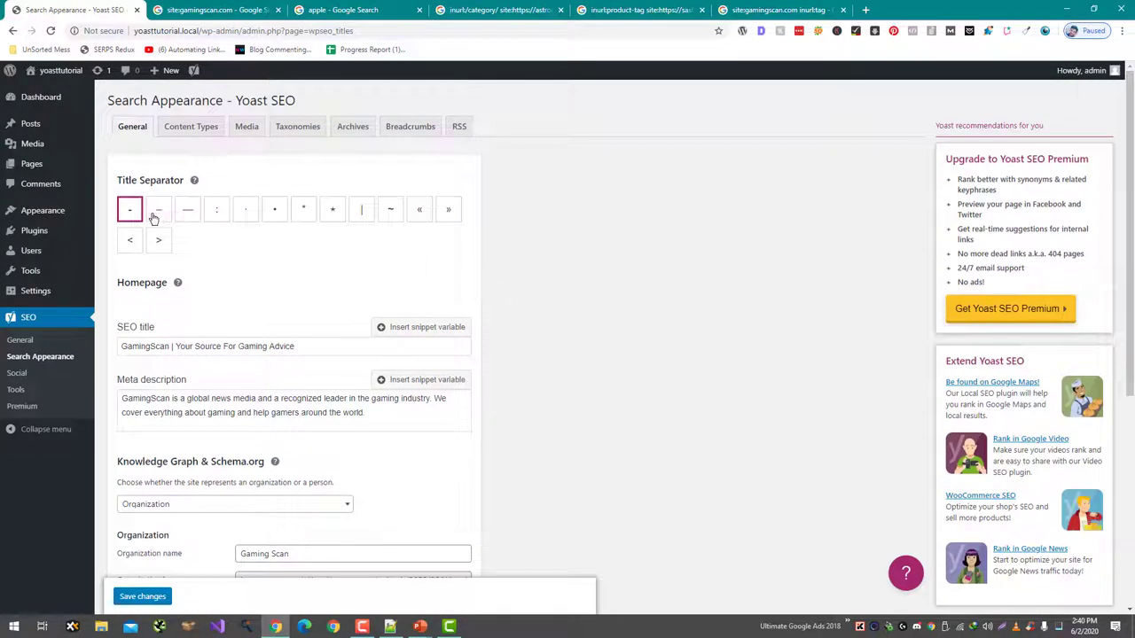
{"action": "left_click", "coordinate": [221, 10]}
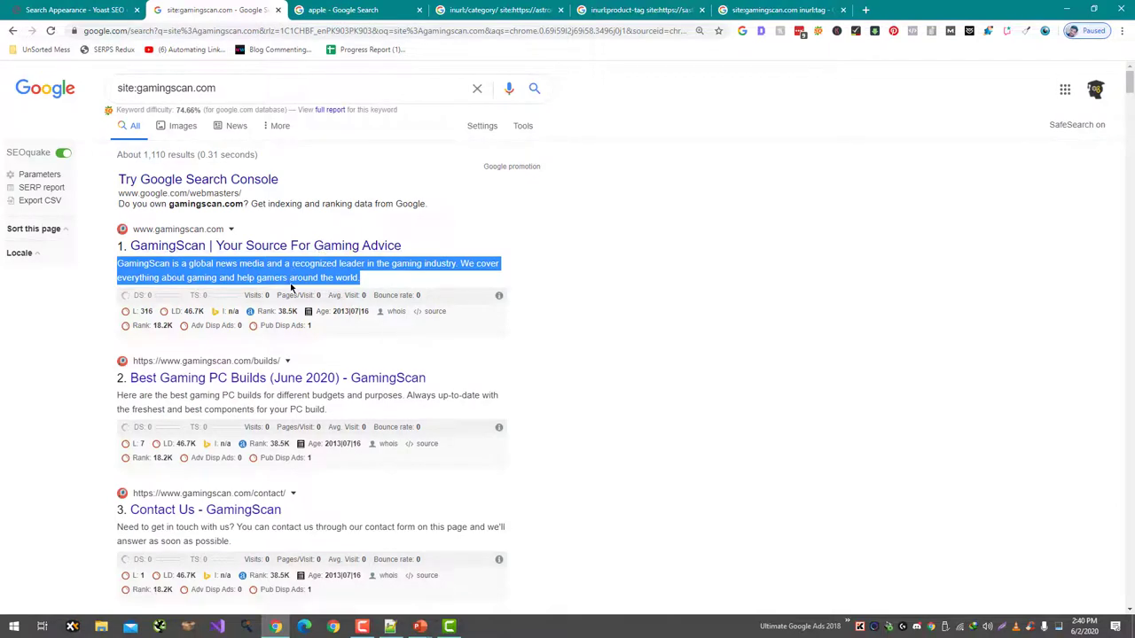
{"action": "scroll", "coordinate": [292, 293], "scroll_direction": "down", "scroll_amount": 1}
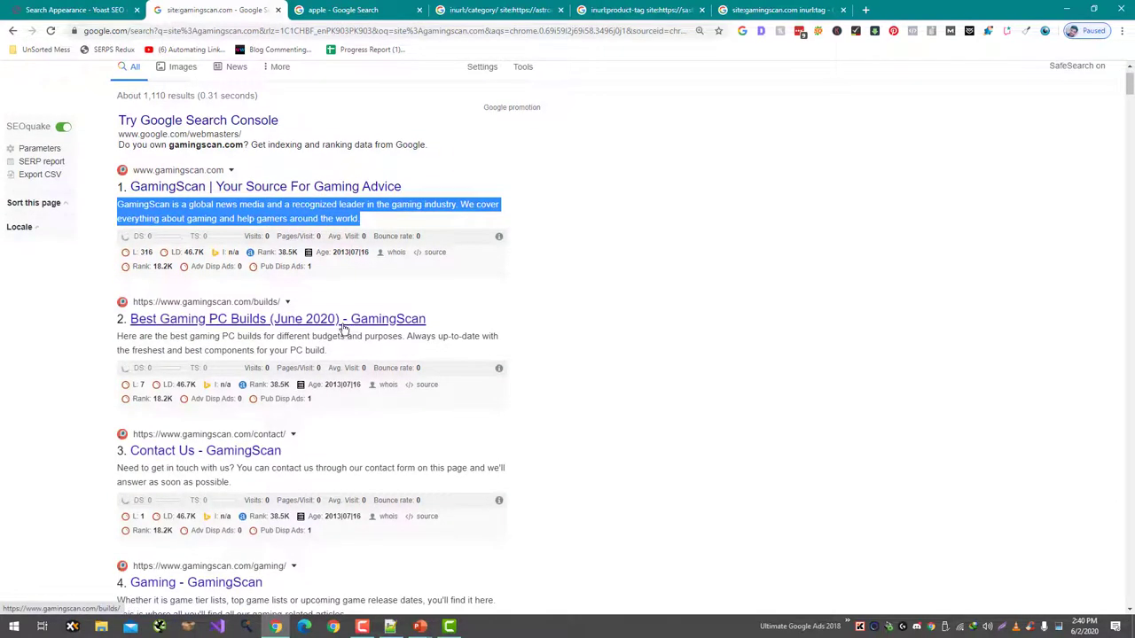
{"action": "left_click", "coordinate": [80, 10]}
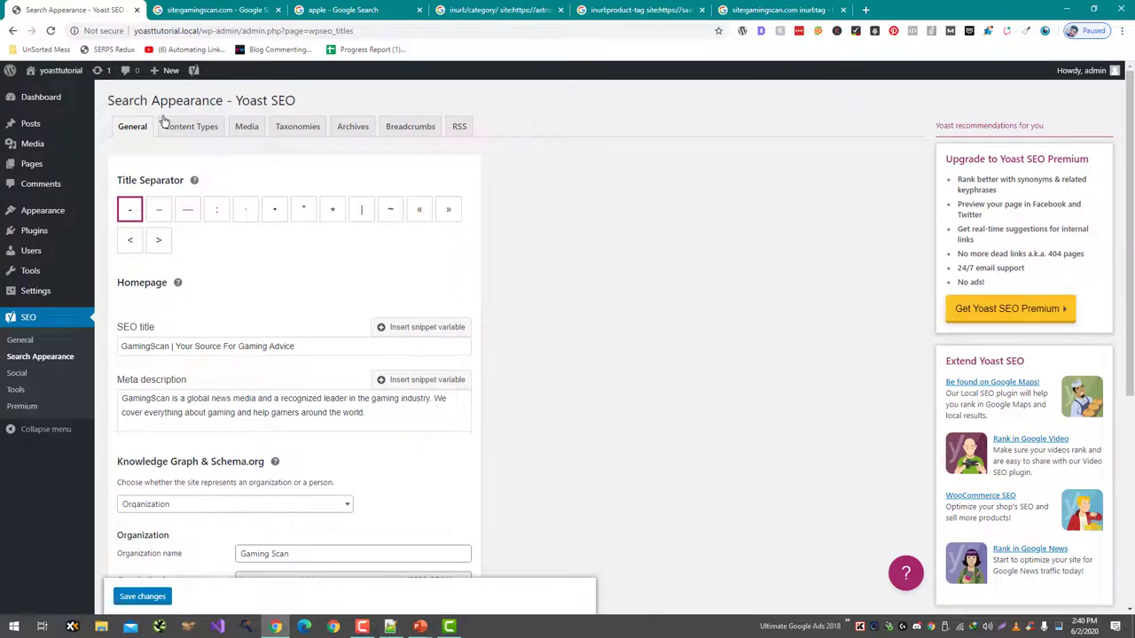
{"action": "left_click", "coordinate": [187, 10]}
{"action": "left_click", "coordinate": [111, 7]}
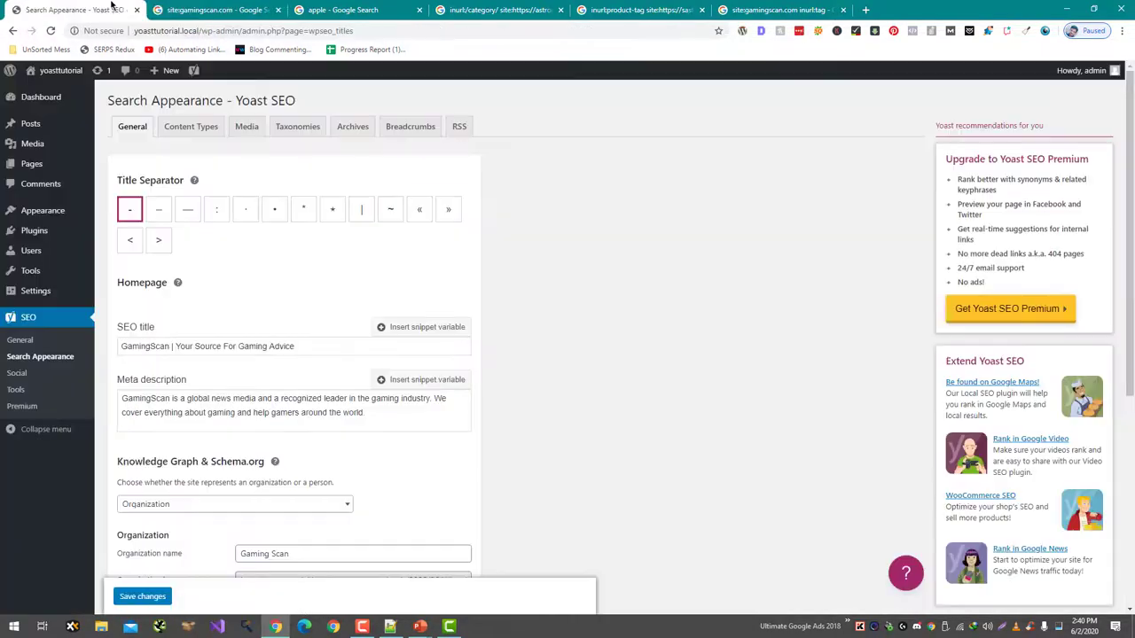
Step: In the content type settings for Posts, append "Test" after the site title variable in the SEO title template
{"action": "left_click", "coordinate": [183, 127]}
{"action": "scroll", "coordinate": [239, 231], "scroll_direction": "down", "scroll_amount": 1}
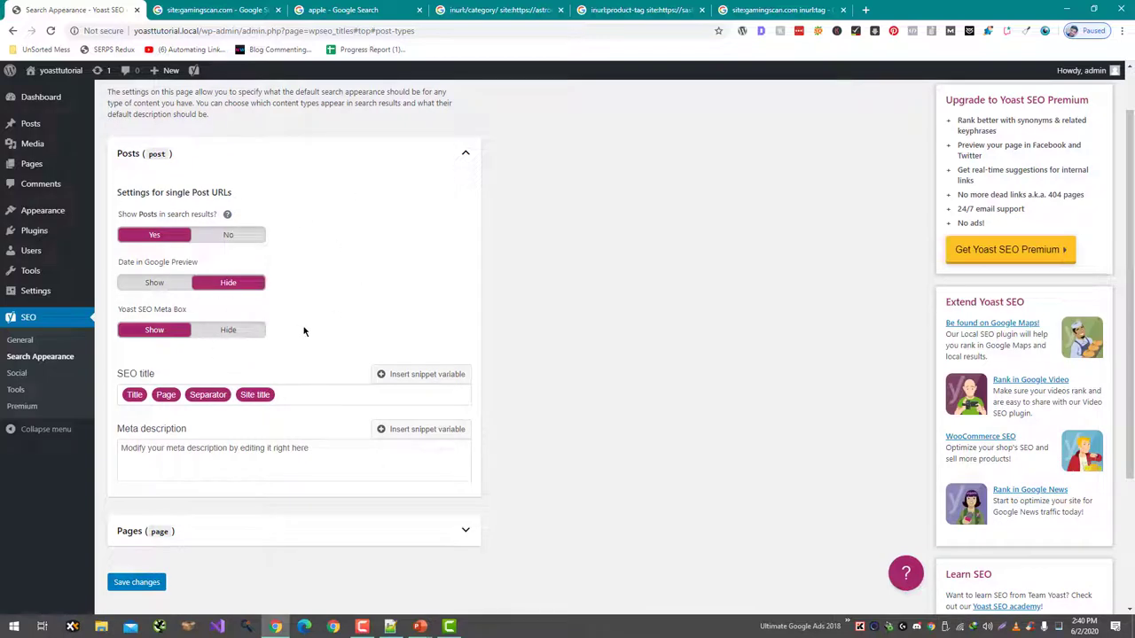
{"action": "scroll", "coordinate": [183, 329], "scroll_direction": "down", "scroll_amount": 1}
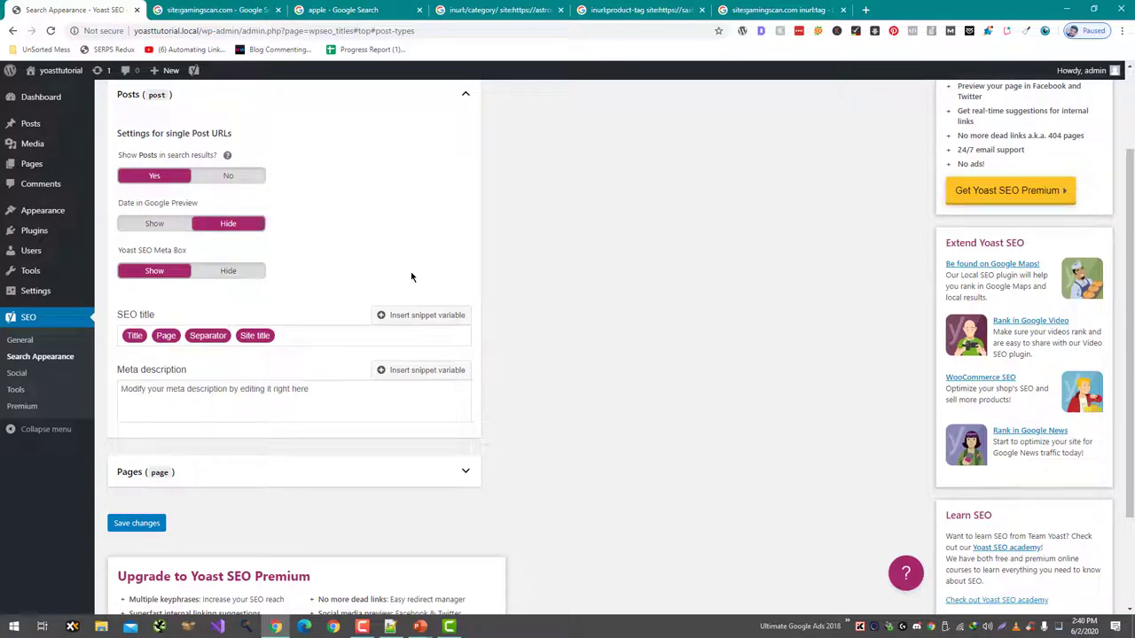
{"action": "left_click", "coordinate": [325, 331]}
{"action": "type", "text": "Tes"}
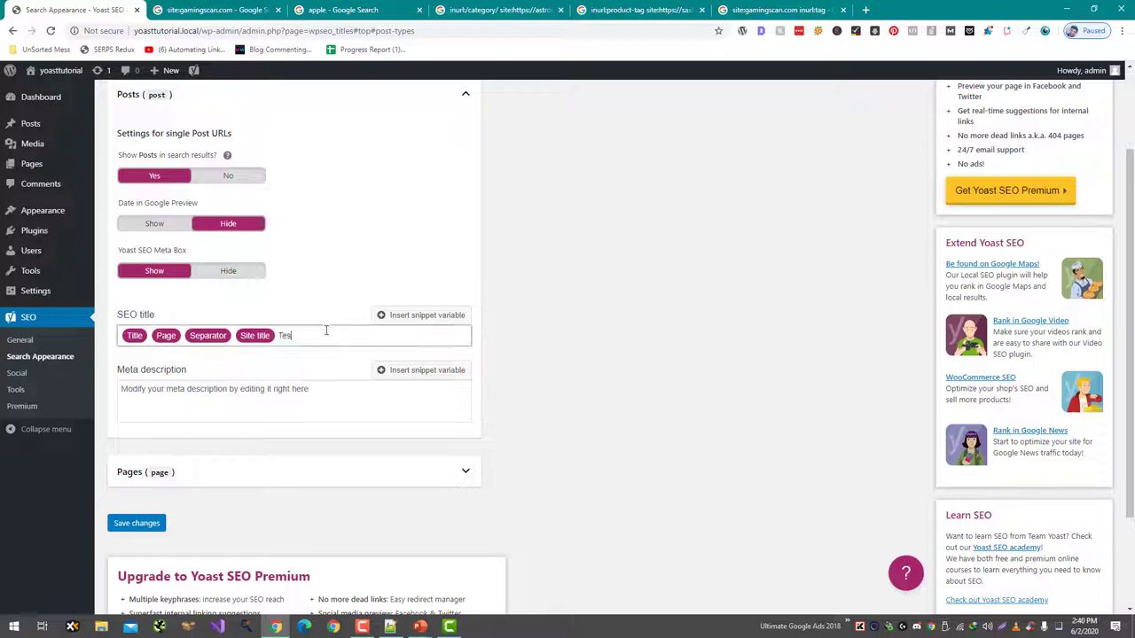
{"action": "type", "text": "t"}
Step: Enter "This is a test" as the default meta description for Posts
{"action": "left_click", "coordinate": [310, 388]}
{"action": "type", "text": "hi"}
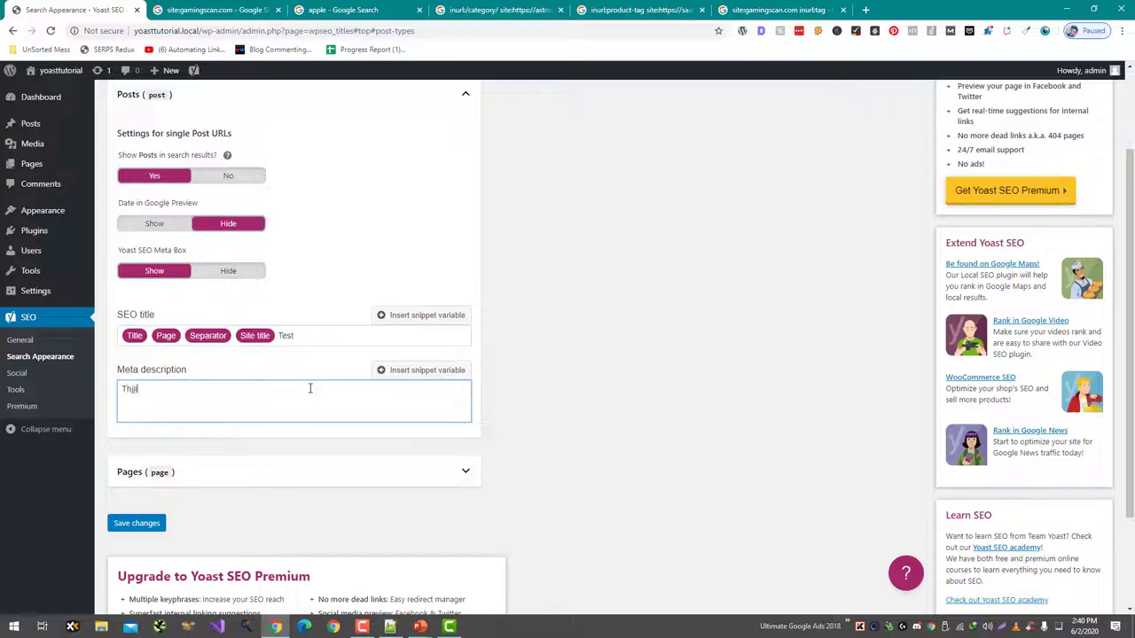
{"action": "key", "text": "BackSpace"}
{"action": "key", "text": "BackSpace"}
{"action": "key", "text": "BackSpace"}
{"action": "key", "text": "BackSpace"}
{"action": "key", "text": "BackSpace"}
{"action": "key", "text": "BackSpace"}
{"action": "key", "text": "BackSpace"}
Step: For Pages, append "test page" to the SEO title, enter "this is test page" as the meta description, and save the settings
{"action": "left_click", "coordinate": [318, 475]}
{"action": "scroll", "coordinate": [322, 478], "scroll_direction": "down", "scroll_amount": 5}
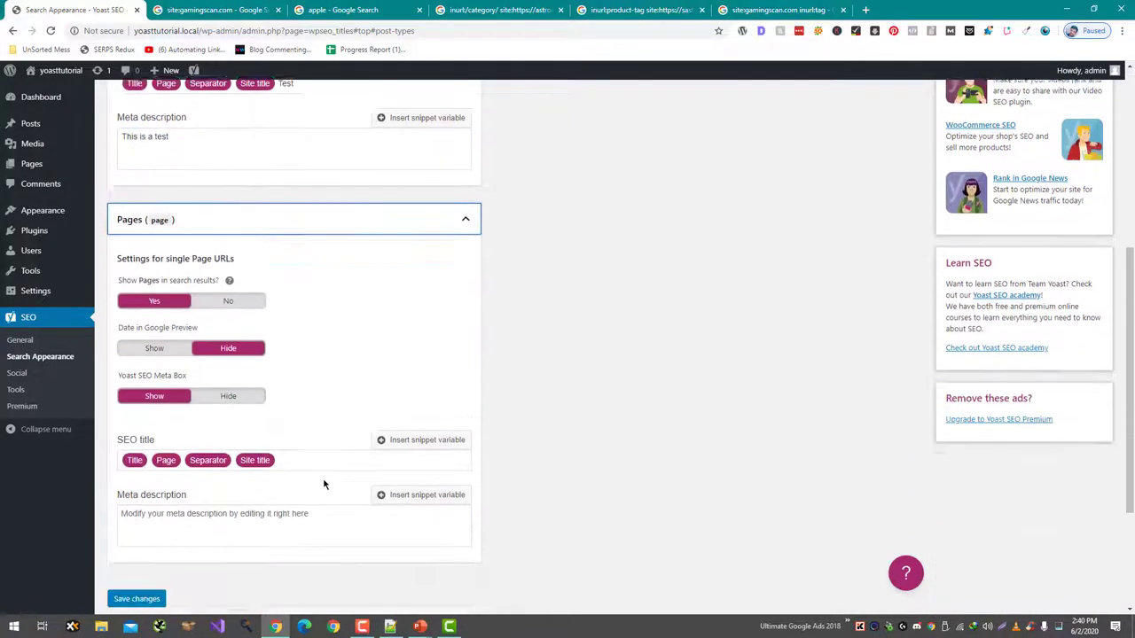
{"action": "scroll", "coordinate": [298, 405], "scroll_direction": "up", "scroll_amount": 2}
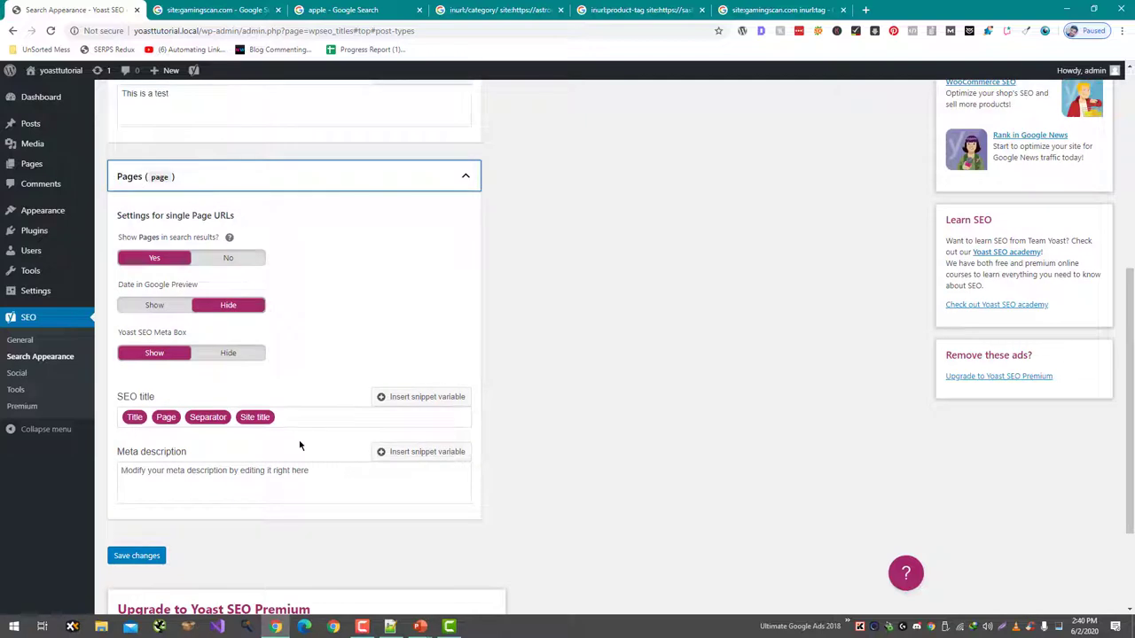
{"action": "left_click", "coordinate": [299, 421]}
{"action": "type", "text": "tes"}
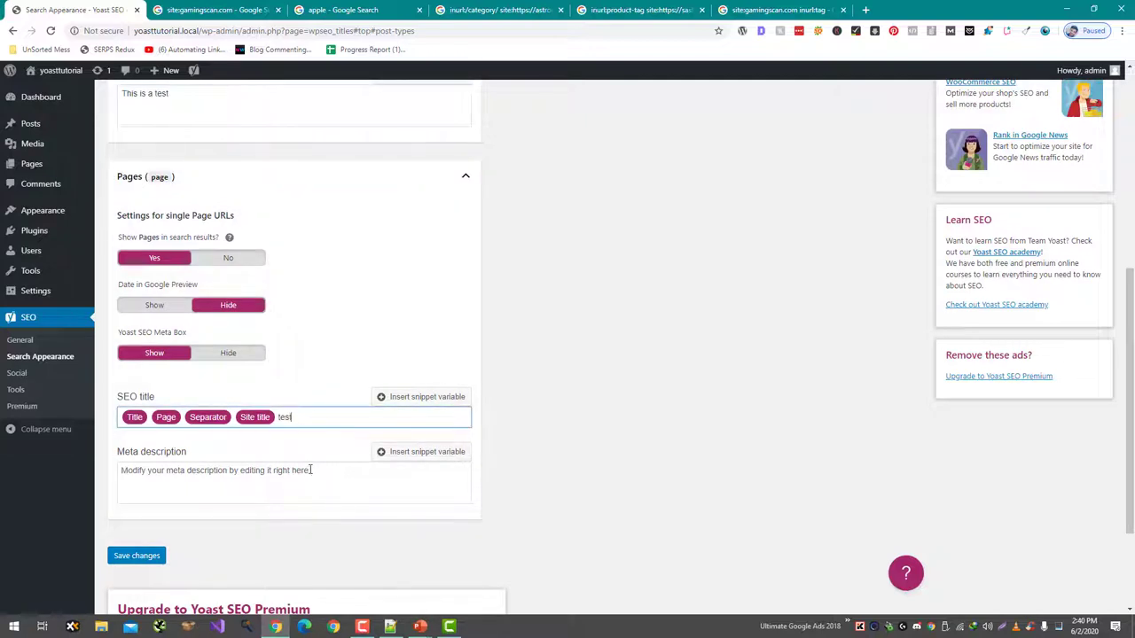
{"action": "type", "text": "t page"}
{"action": "left_click", "coordinate": [309, 470]}
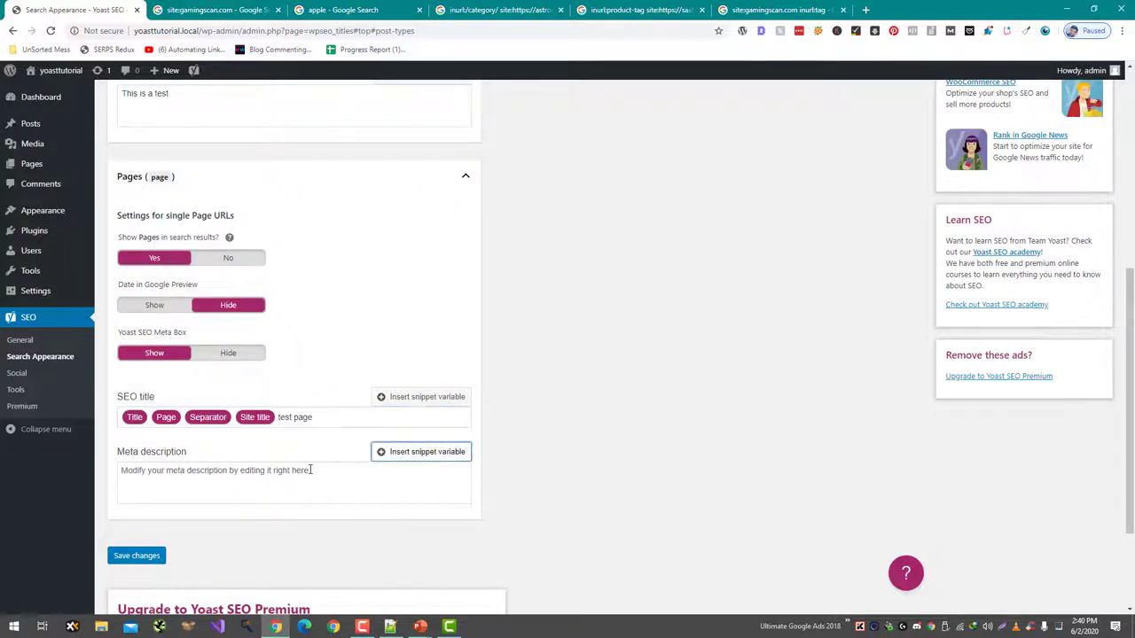
{"action": "type", "text": "test page"}
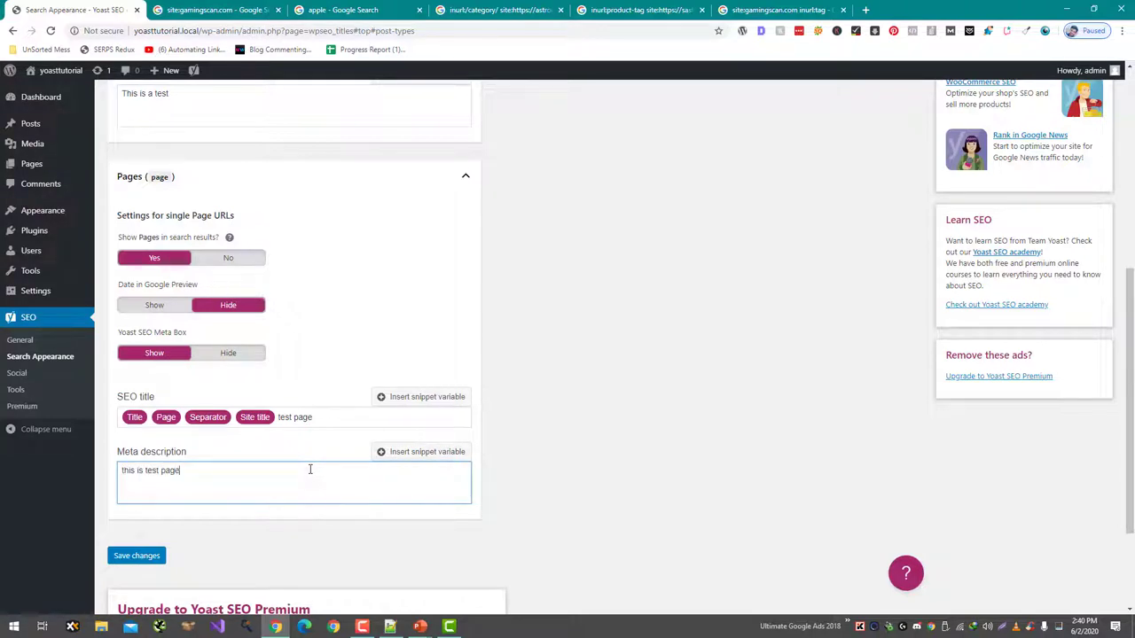
{"action": "left_click", "coordinate": [135, 556]}
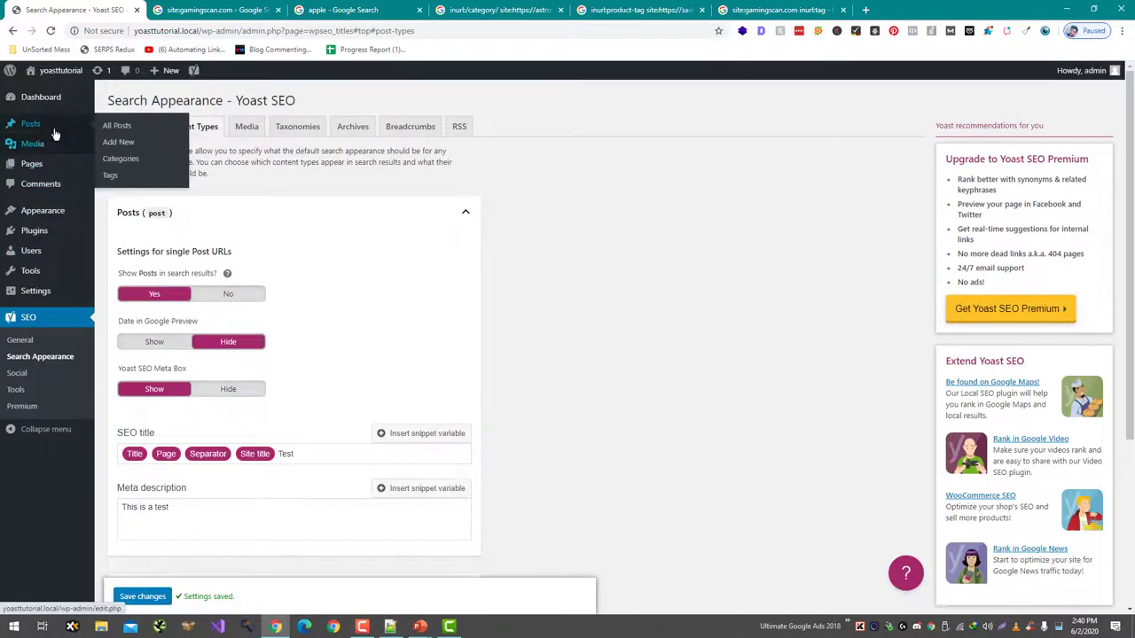
Step: Open a new post in a separate browser tab and inspect the default SEO title and meta description in its Yoast snippet editor
{"action": "left_click", "coordinate": [155, 143], "text": "ctrl+shift"}
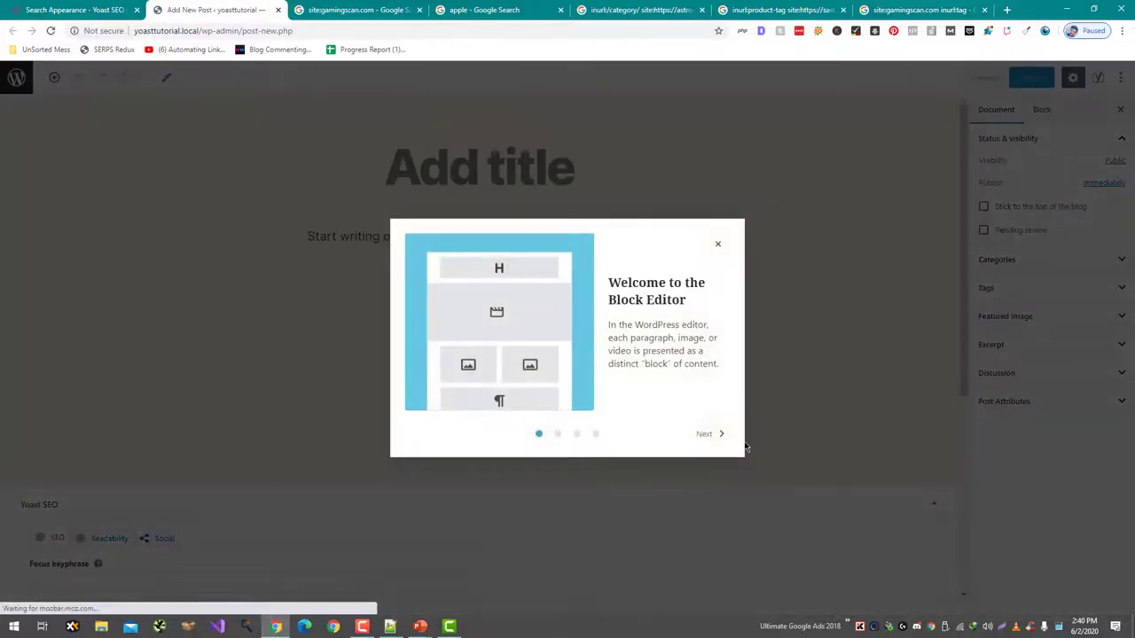
{"action": "left_click", "coordinate": [719, 247]}
{"action": "scroll", "coordinate": [904, 594], "scroll_direction": "down", "scroll_amount": 4}
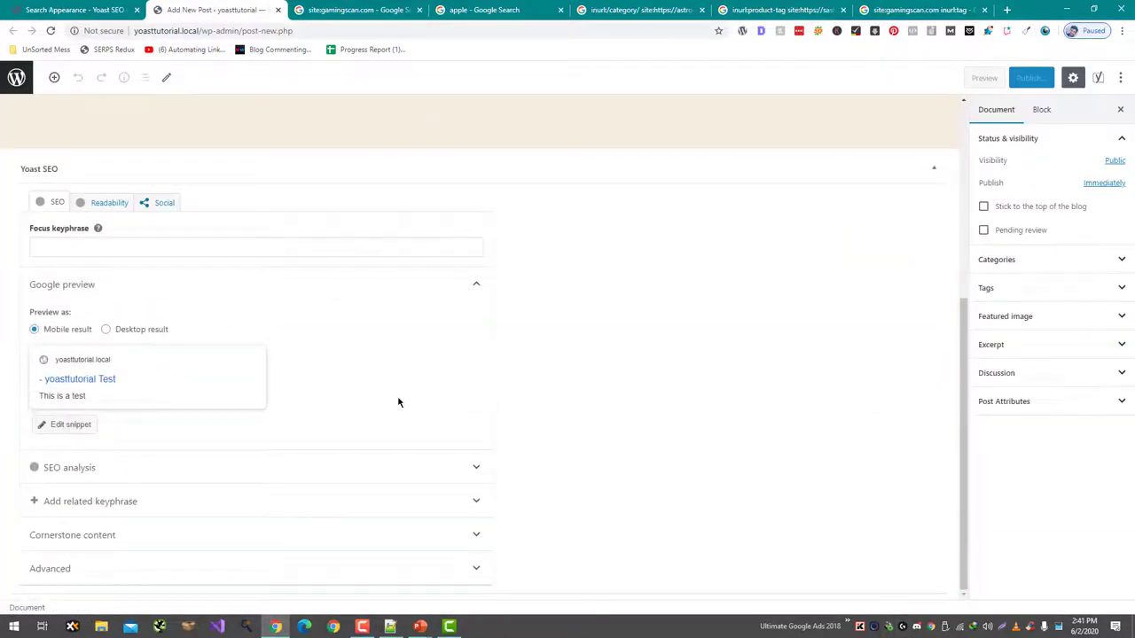
{"action": "left_click", "coordinate": [124, 390]}
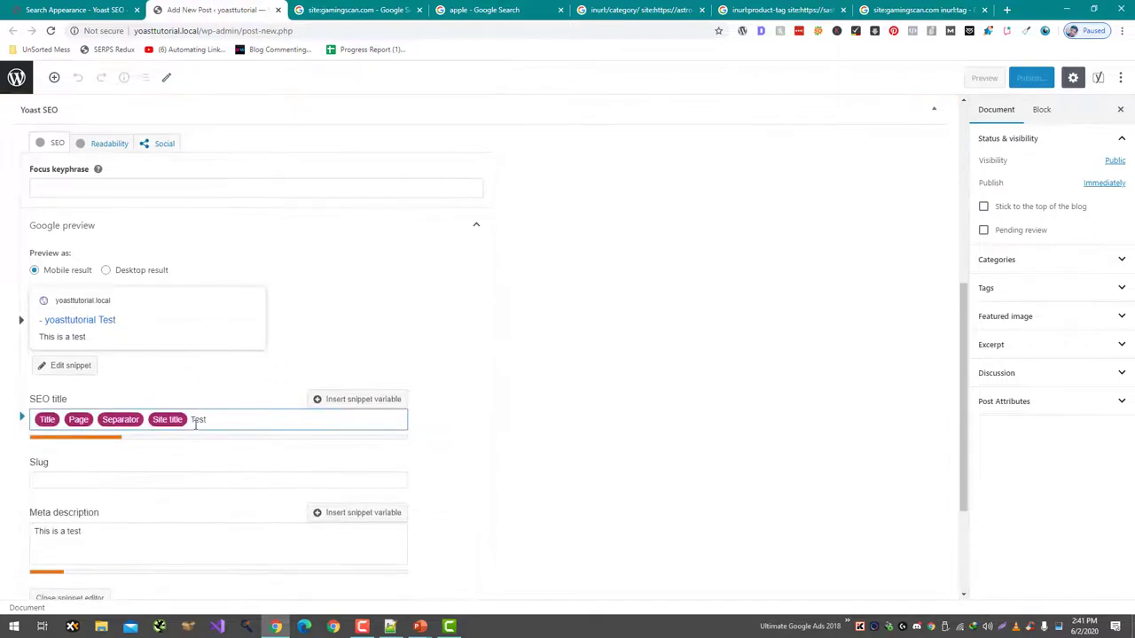
{"action": "double_click", "coordinate": [197, 420]}
{"action": "left_click", "coordinate": [93, 532]}
{"action": "key", "text": "ctrl+a"}
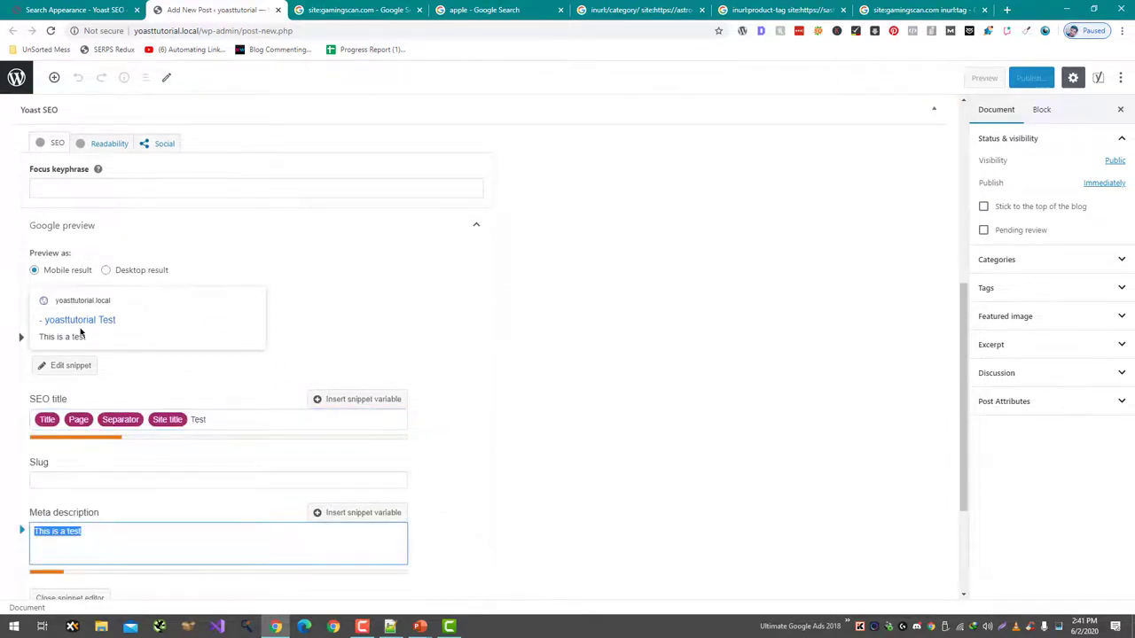
Step: Return to the content type settings and remove the test text from the Posts SEO title and meta description
{"action": "left_click", "coordinate": [62, 9]}
{"action": "scroll", "coordinate": [373, 218], "scroll_direction": "down", "scroll_amount": 1}
{"action": "scroll", "coordinate": [254, 175], "scroll_direction": "up", "scroll_amount": 1}
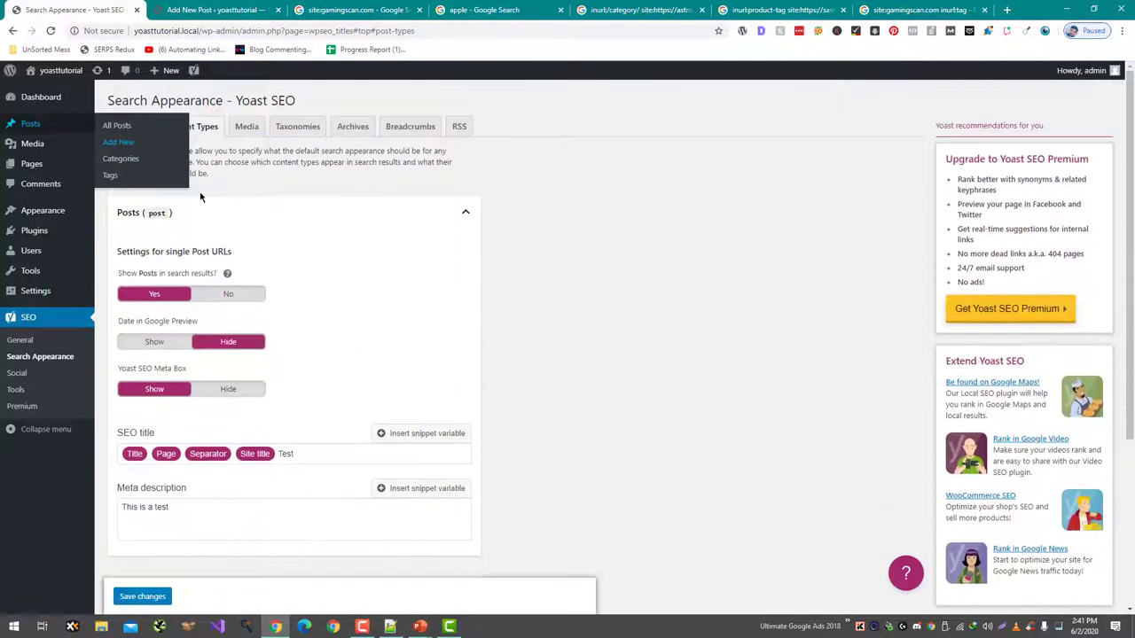
{"action": "left_click", "coordinate": [298, 456]}
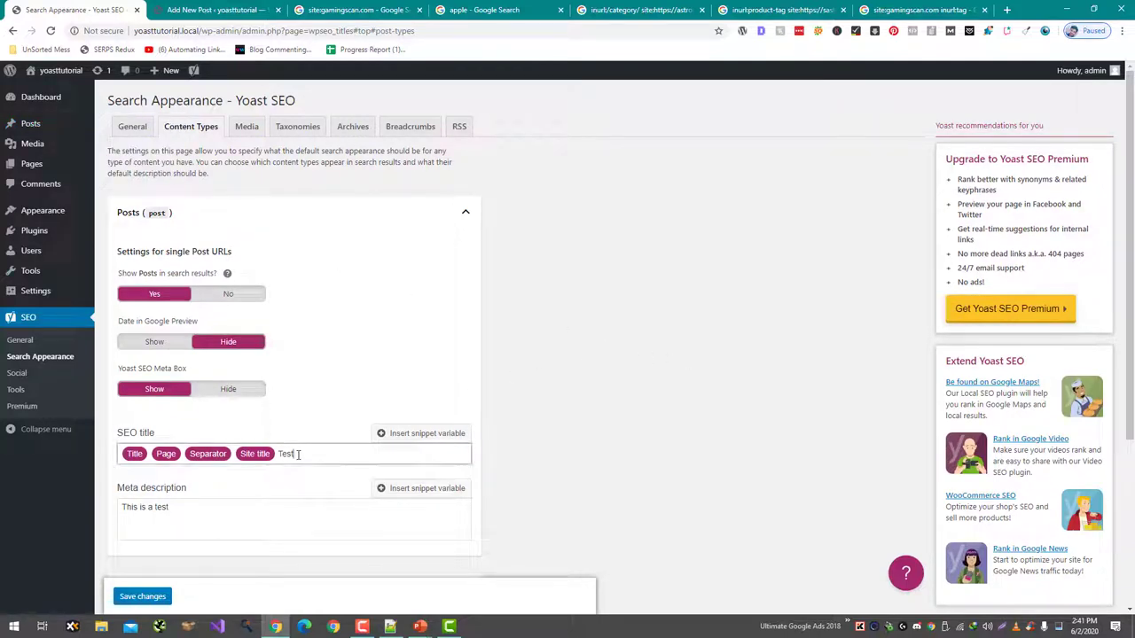
{"action": "key", "text": "ctrl+a"}
{"action": "key", "text": "BackSpace"}
{"action": "double_click", "coordinate": [258, 502]}
{"action": "left_click", "coordinate": [257, 504]}
{"action": "key", "text": "ctrl+a"}
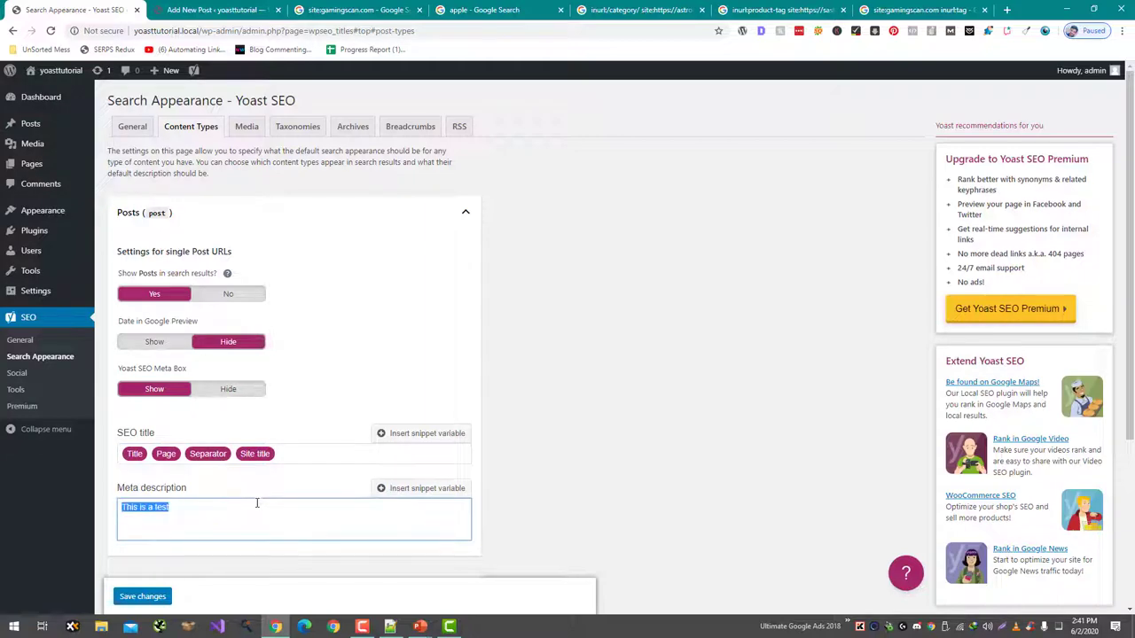
{"action": "key", "text": "BackSpace"}
Step: Remove the test text from the Pages SEO title and meta description, and save the settings
{"action": "scroll", "coordinate": [328, 459], "scroll_direction": "down", "scroll_amount": 3}
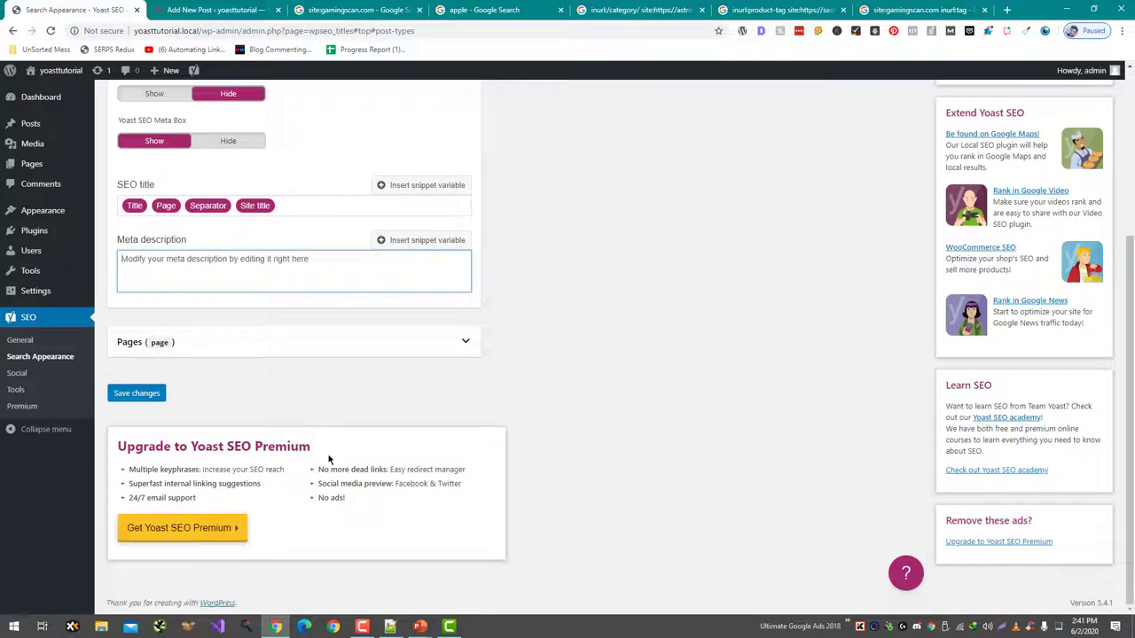
{"action": "left_click", "coordinate": [248, 344]}
{"action": "scroll", "coordinate": [294, 450], "scroll_direction": "down", "scroll_amount": 1}
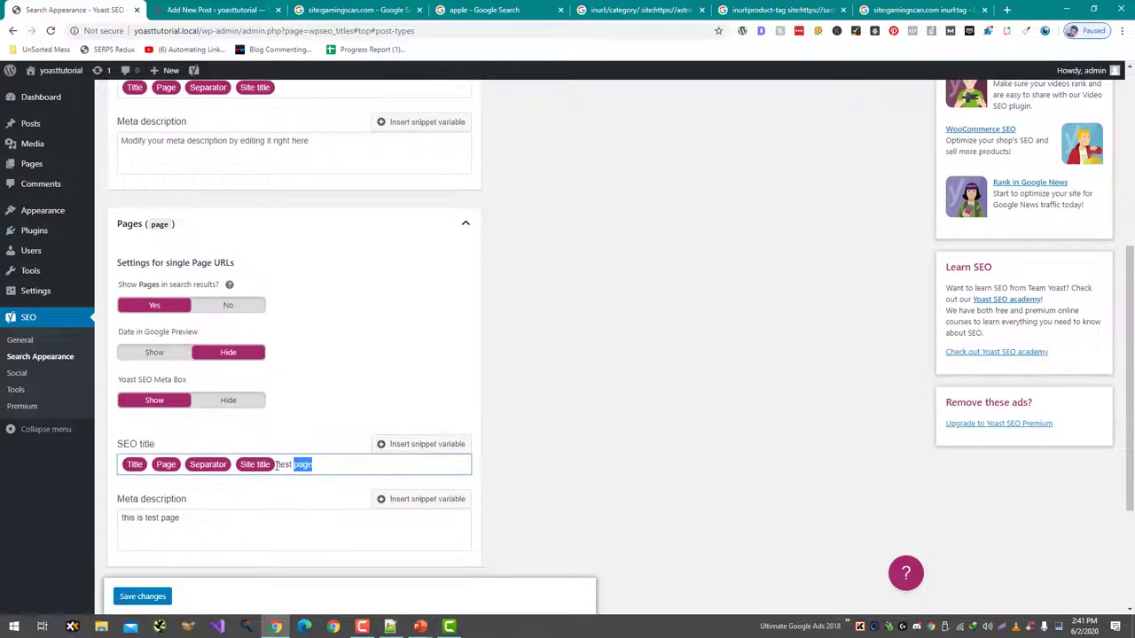
{"action": "triple_click", "coordinate": [294, 471]}
{"action": "key", "text": "BackSpace"}
{"action": "key", "text": "ctrl+a"}
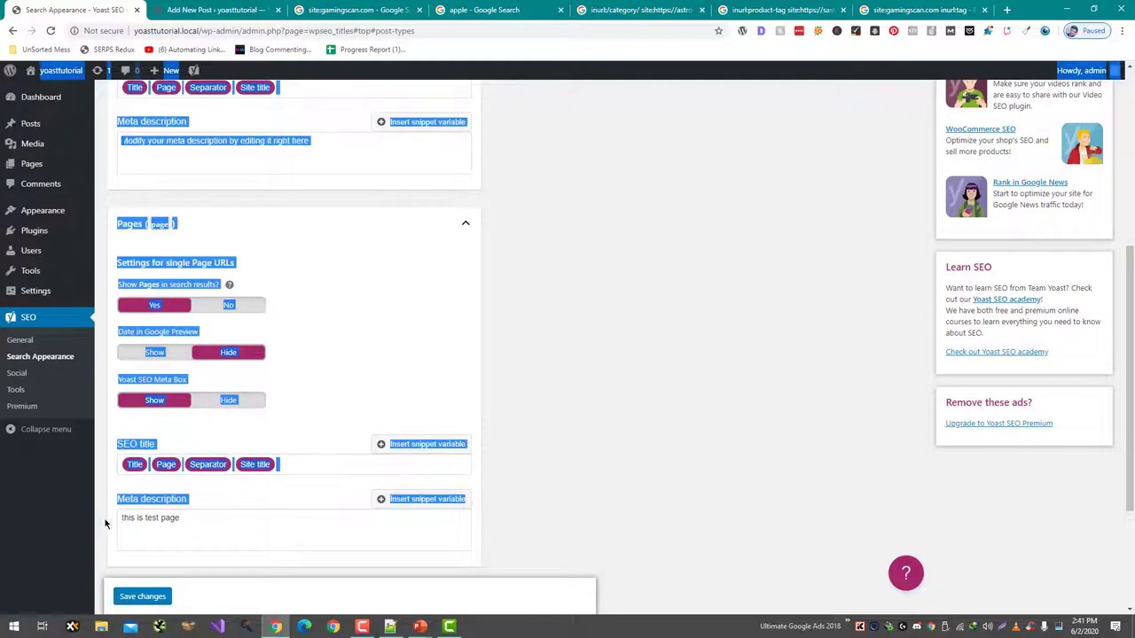
{"action": "left_click", "coordinate": [106, 525]}
{"action": "left_click_drag", "start_coordinate": [122, 519], "coordinate": [182, 520]}
{"action": "key", "text": "BackSpace"}
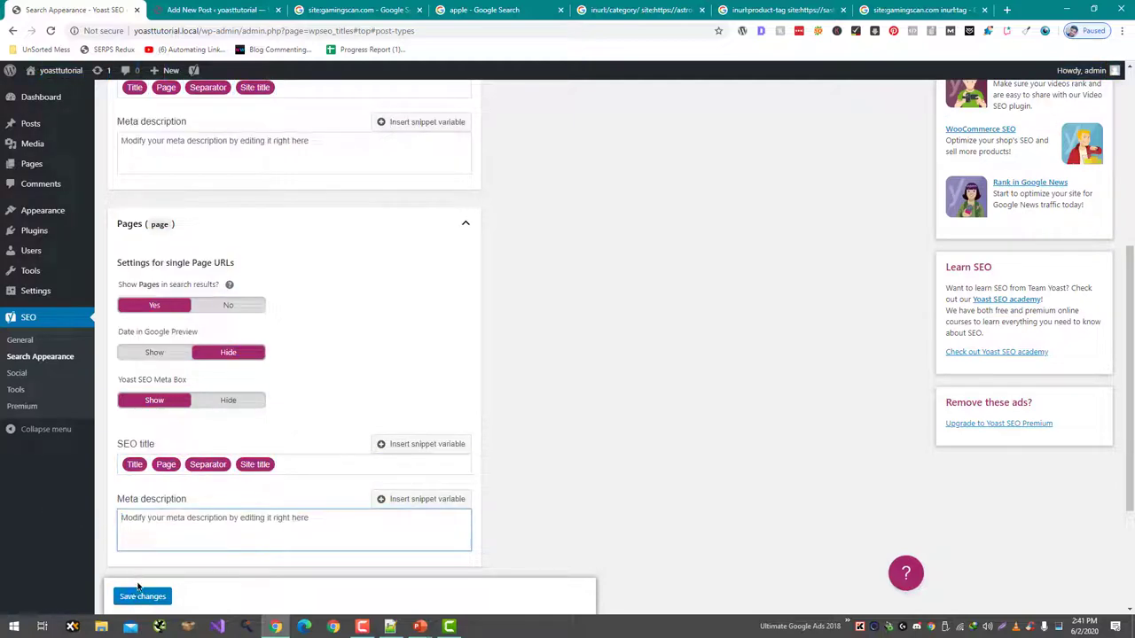
{"action": "left_click", "coordinate": [140, 596]}
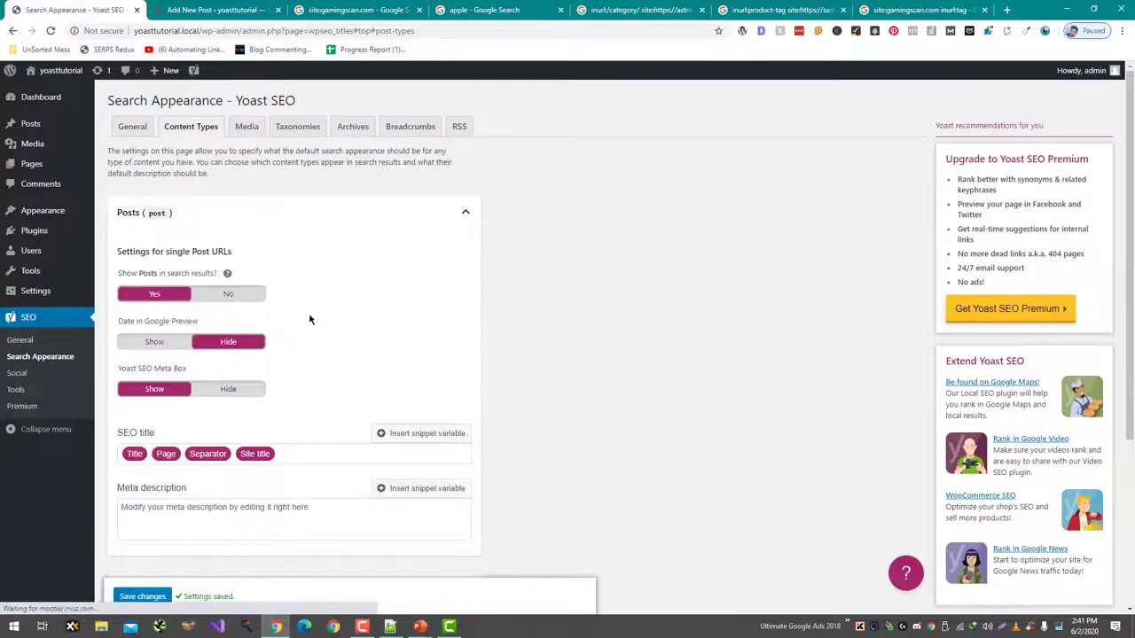
Step: In the media settings, set redirecting attachment URLs to the attachment itself to No and save the change
{"action": "left_click", "coordinate": [250, 126]}
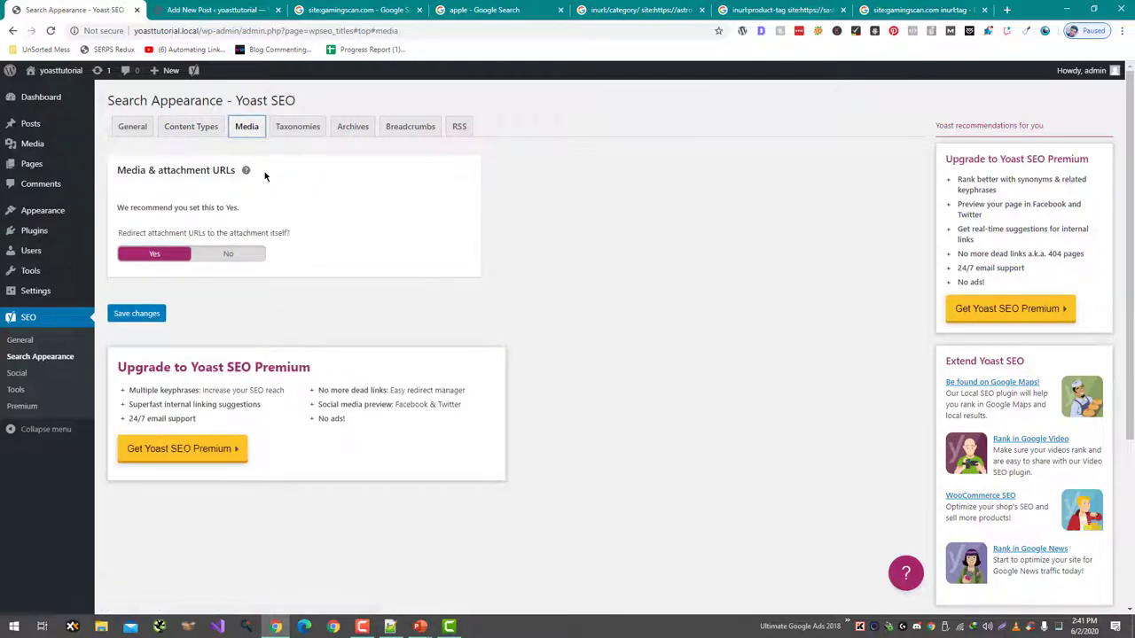
{"action": "left_click", "coordinate": [249, 257]}
{"action": "scroll", "coordinate": [218, 329], "scroll_direction": "down", "scroll_amount": 3}
{"action": "left_click", "coordinate": [123, 374]}
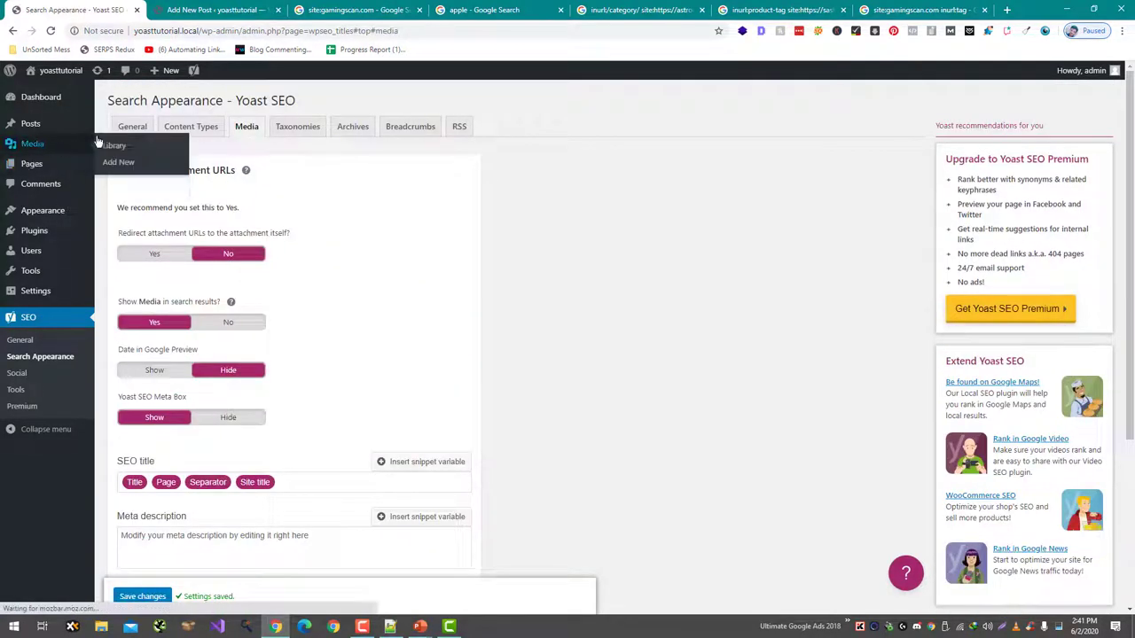
Step: Open the Media Library in a separate browser tab and view the attachment page of the Google Structured Data Testing Tool image
{"action": "middle_click", "coordinate": [115, 146]}
{"action": "key", "text": "ctrl+Tab"}
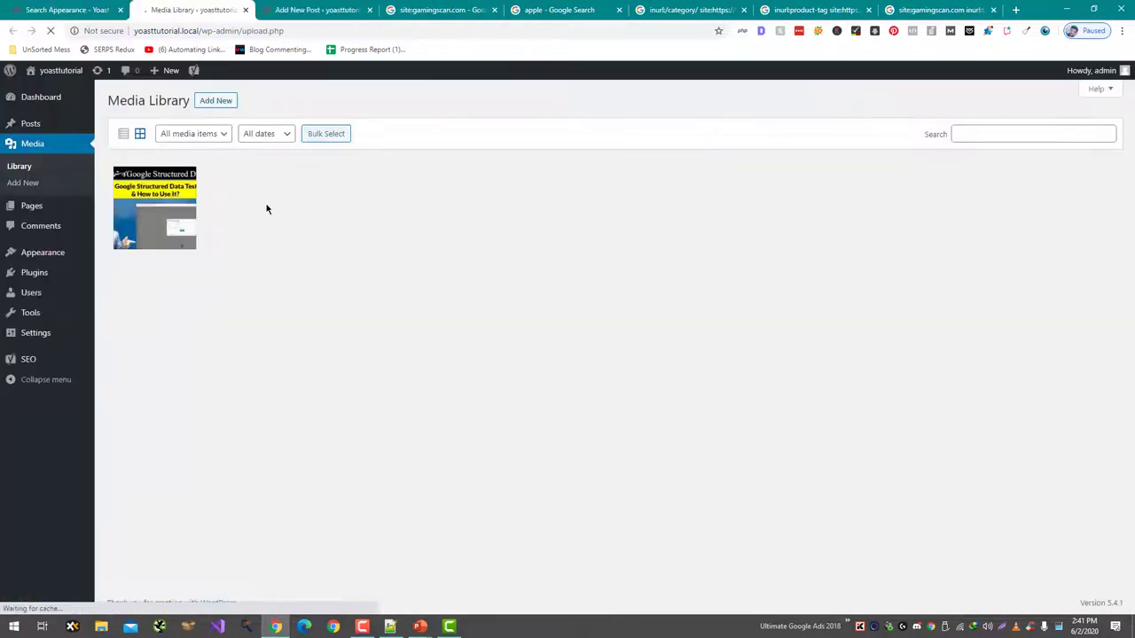
{"action": "left_click", "coordinate": [155, 209]}
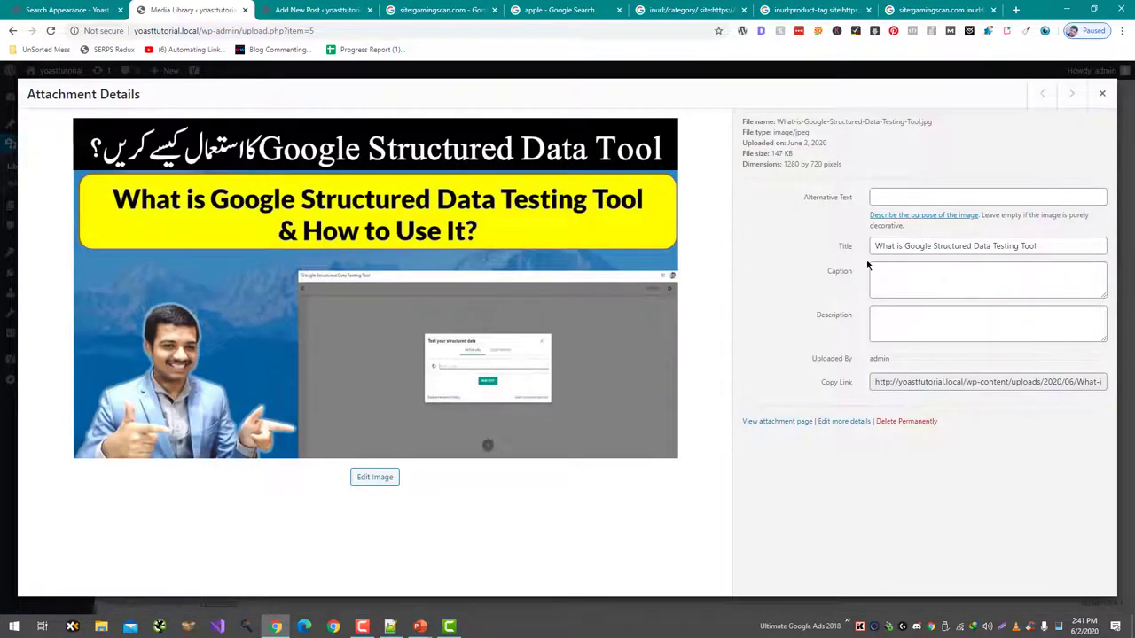
{"action": "left_click", "coordinate": [786, 422]}
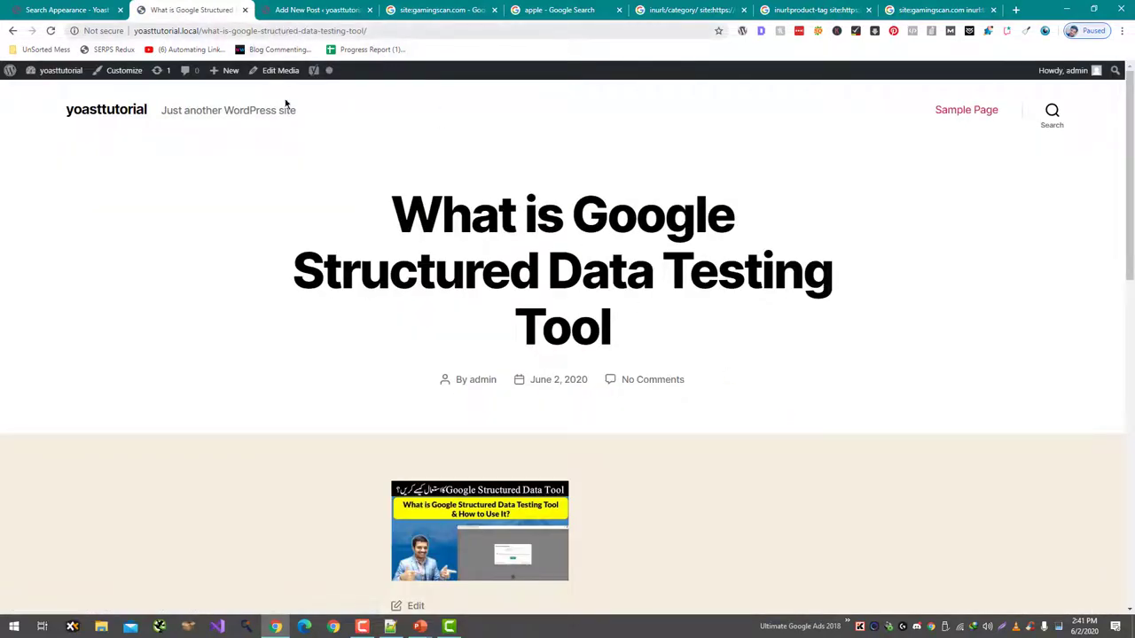
Step: Set redirecting attachment URLs to the attachment itself to Yes in the media settings, save the change, and check the image's attachment page again
{"action": "scroll", "coordinate": [330, 302], "scroll_direction": "down", "scroll_amount": 5}
{"action": "scroll", "coordinate": [481, 325], "scroll_direction": "up", "scroll_amount": 1}
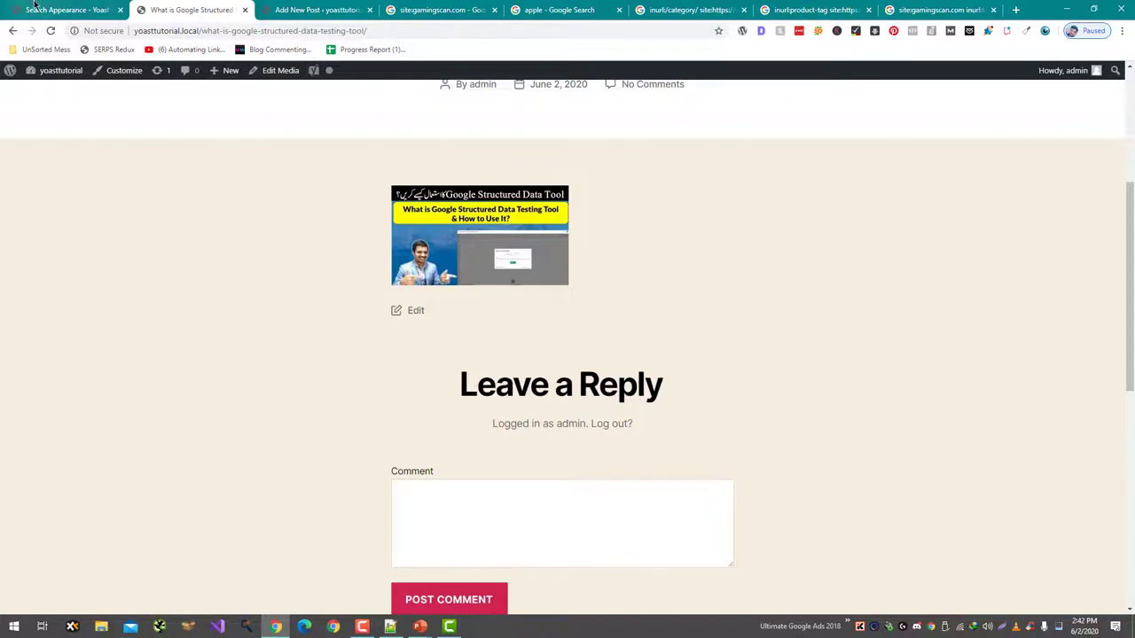
{"action": "left_click", "coordinate": [62, 9]}
{"action": "scroll", "coordinate": [224, 286], "scroll_direction": "up", "scroll_amount": 2}
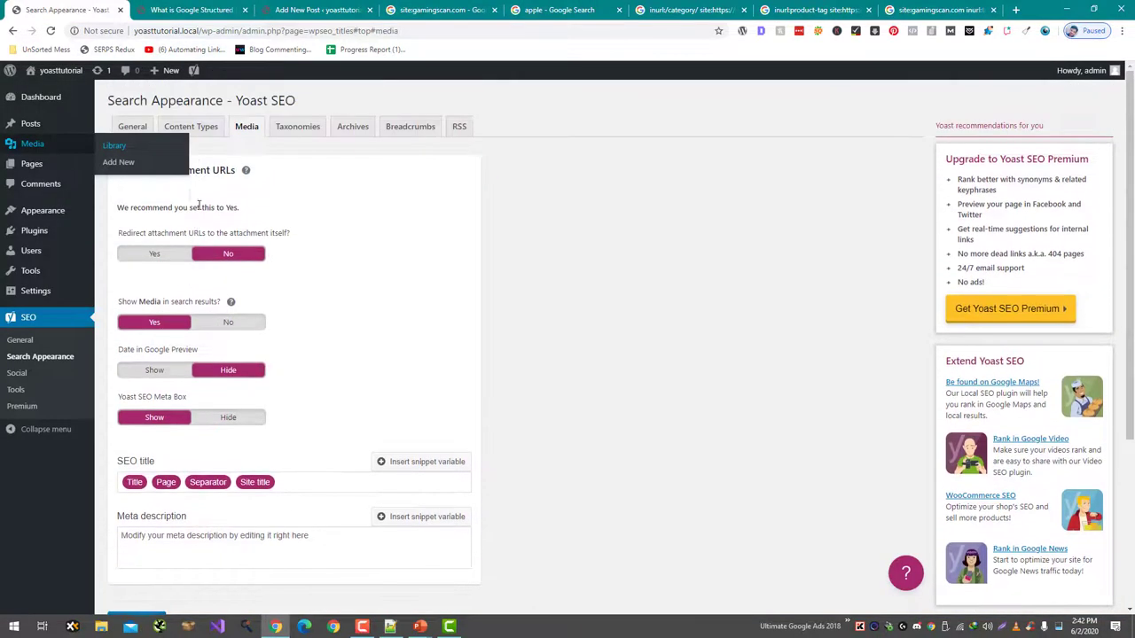
{"action": "left_click", "coordinate": [203, 126]}
{"action": "left_click", "coordinate": [246, 126]}
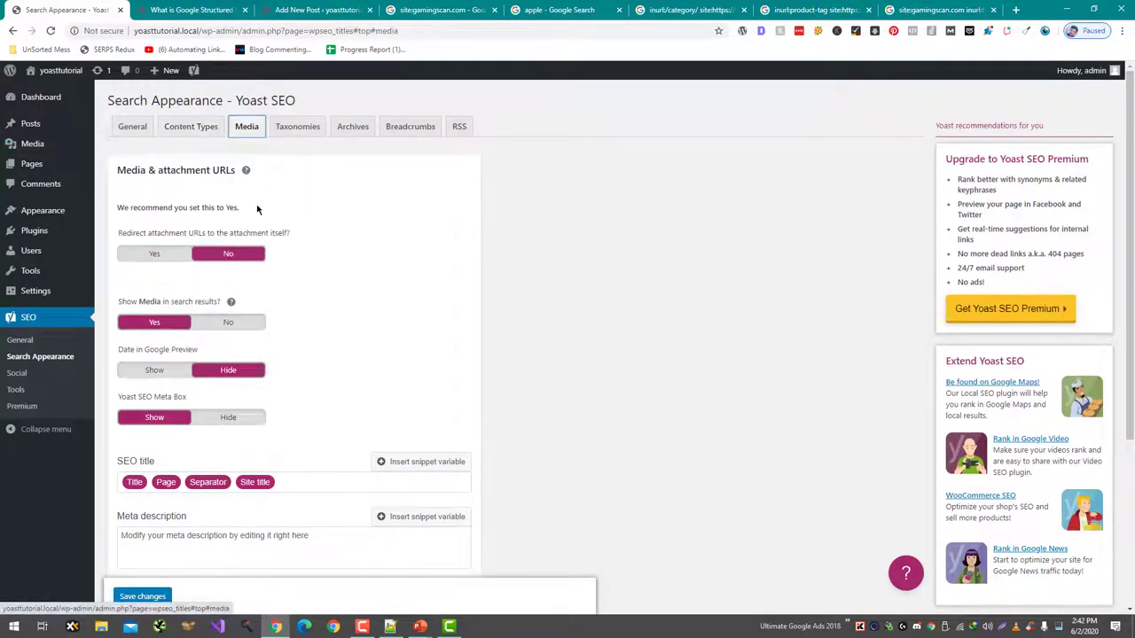
{"action": "left_click", "coordinate": [154, 255]}
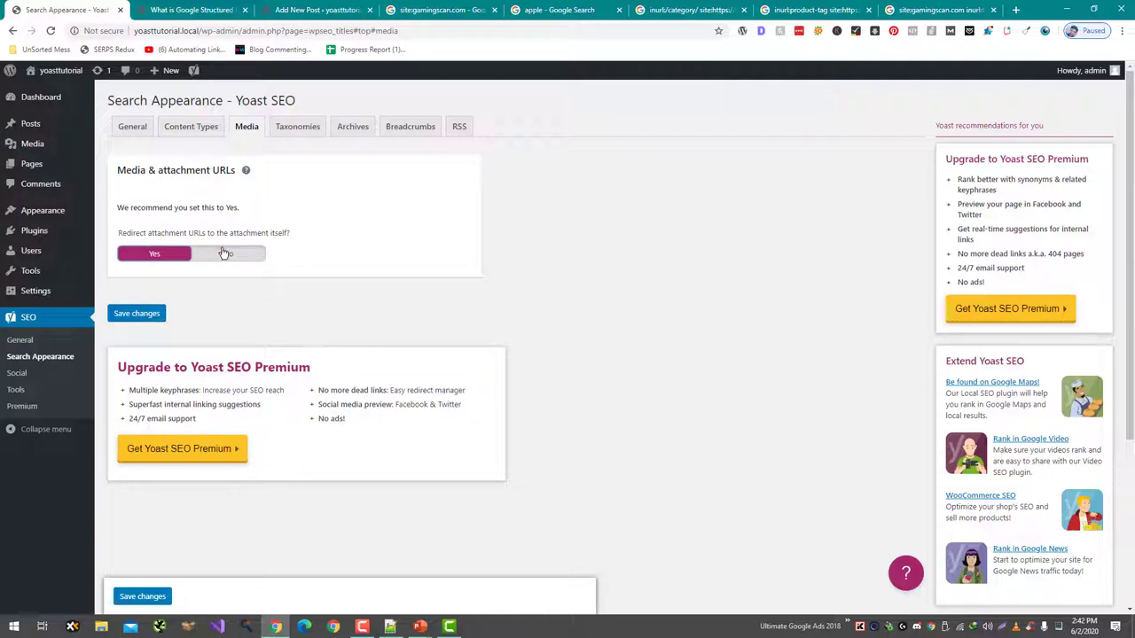
{"action": "left_click", "coordinate": [137, 314]}
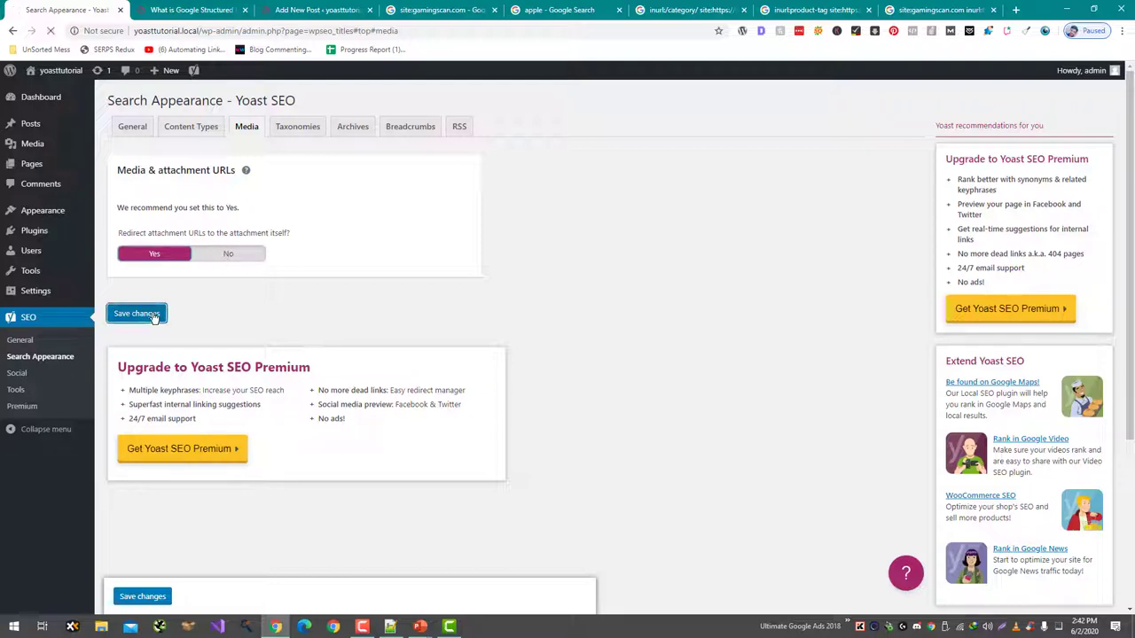
{"action": "left_click", "coordinate": [217, 8]}
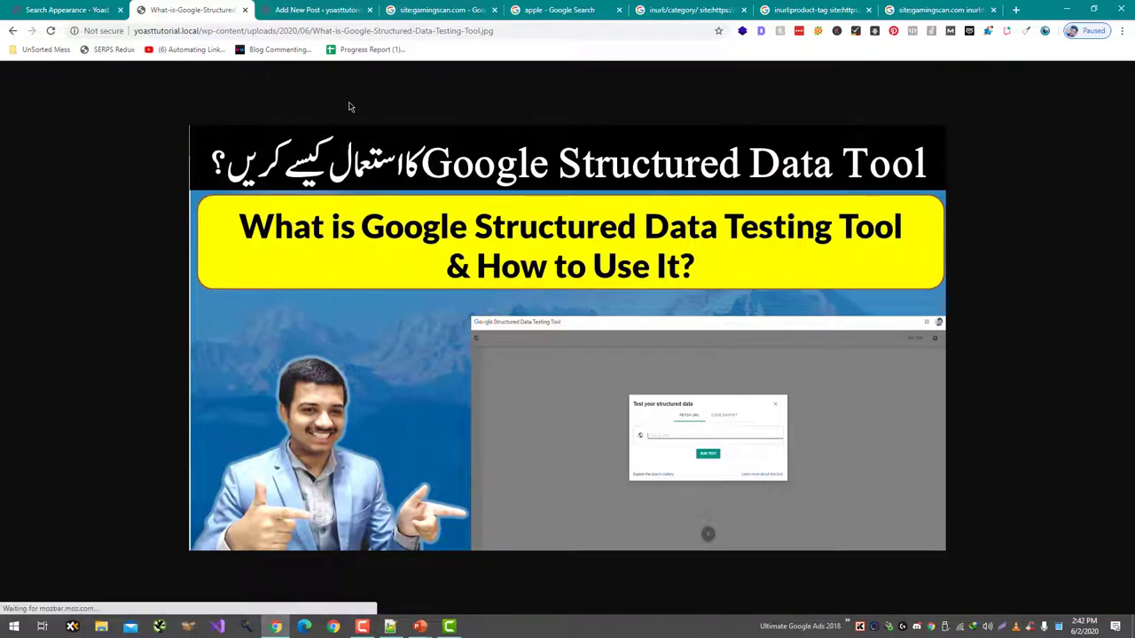
{"action": "left_click", "coordinate": [49, 7]}
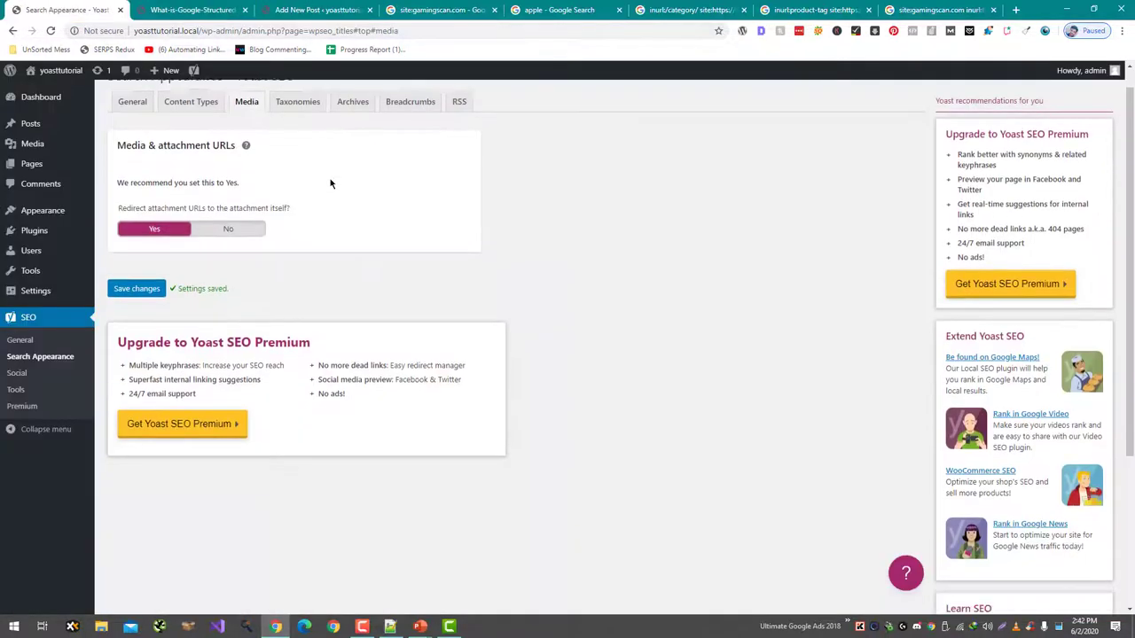
Step: Open the taxonomies settings and view the Google results for category pages of astrocompute.wordpress.com beside them
{"action": "left_click", "coordinate": [295, 129]}
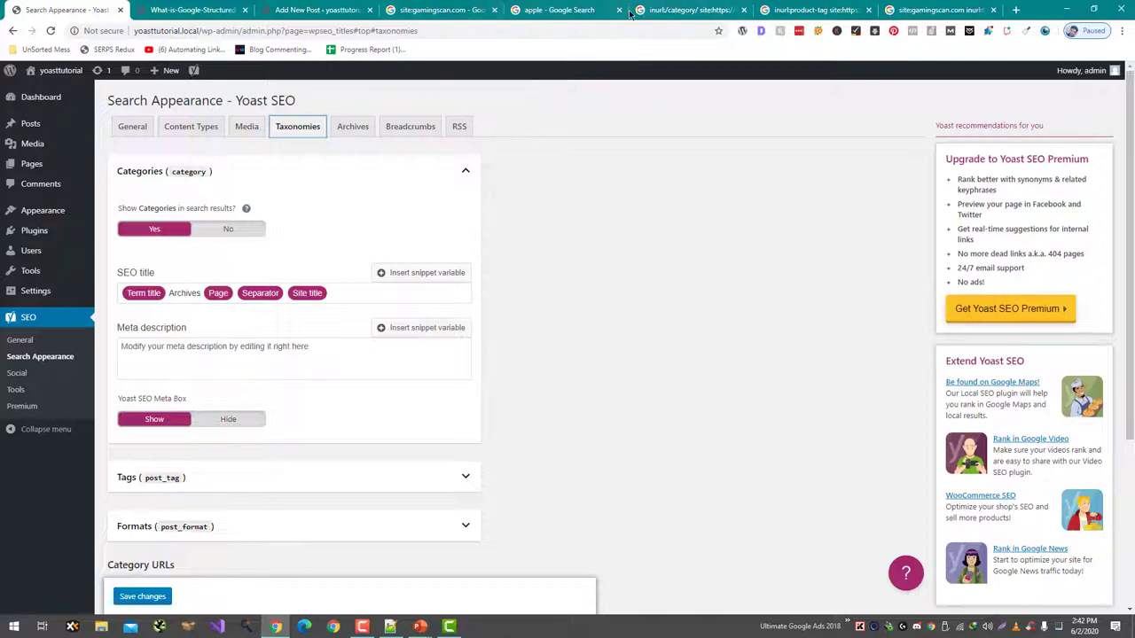
{"action": "left_click_drag", "start_coordinate": [720, 9], "coordinate": [354, 144]}
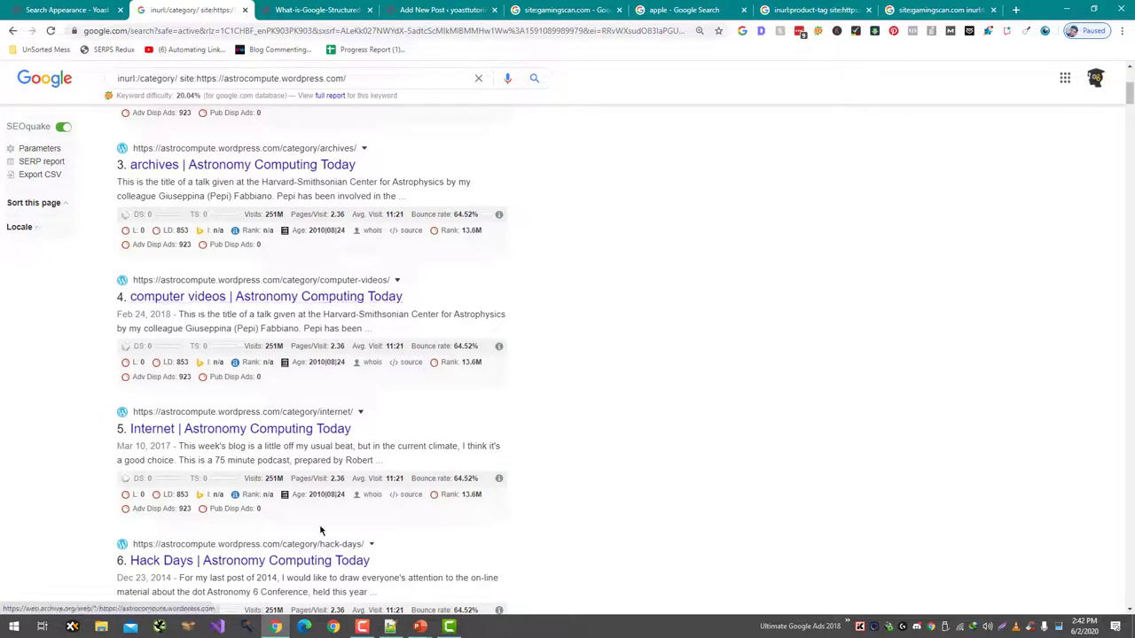
{"action": "left_click", "coordinate": [67, 8]}
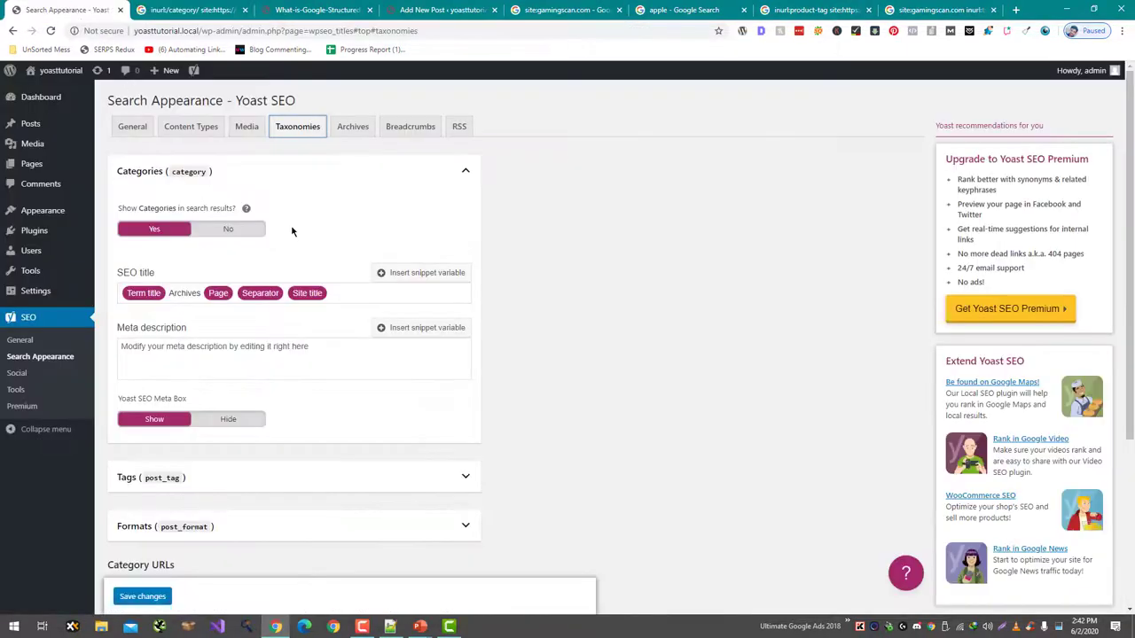
Step: Open the "computer videos" category result in a separate browser tab and examine the first post excerpt on the archive page
{"action": "left_click", "coordinate": [204, 9]}
{"action": "right_click", "coordinate": [332, 296]}
{"action": "left_click", "coordinate": [355, 312]}
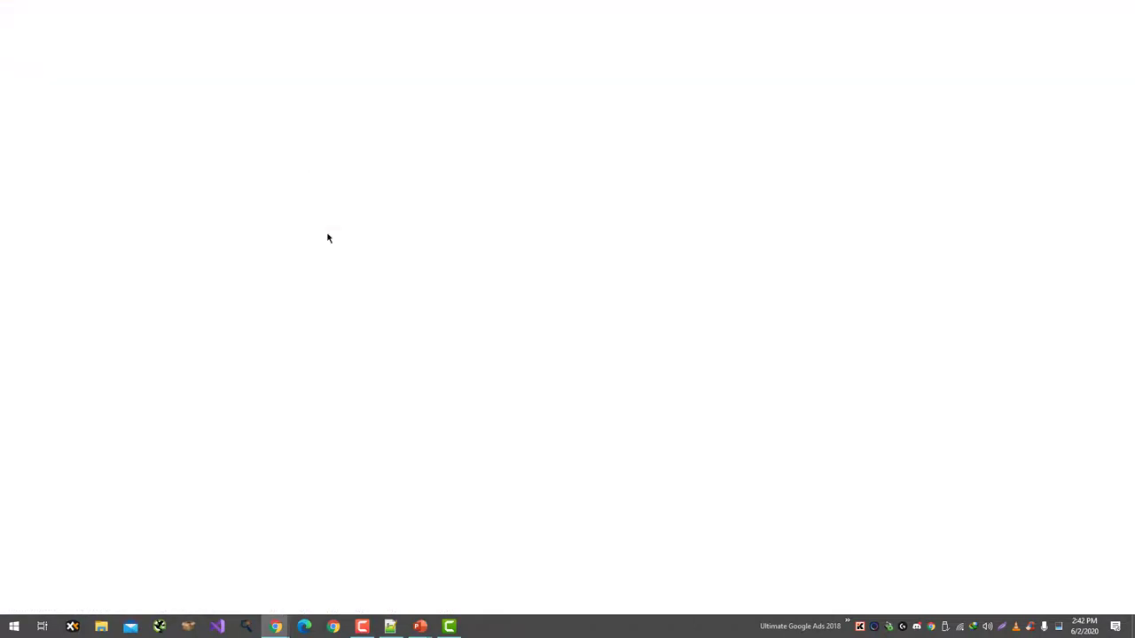
{"action": "left_click_drag", "start_coordinate": [80, 10], "coordinate": [194, 9]}
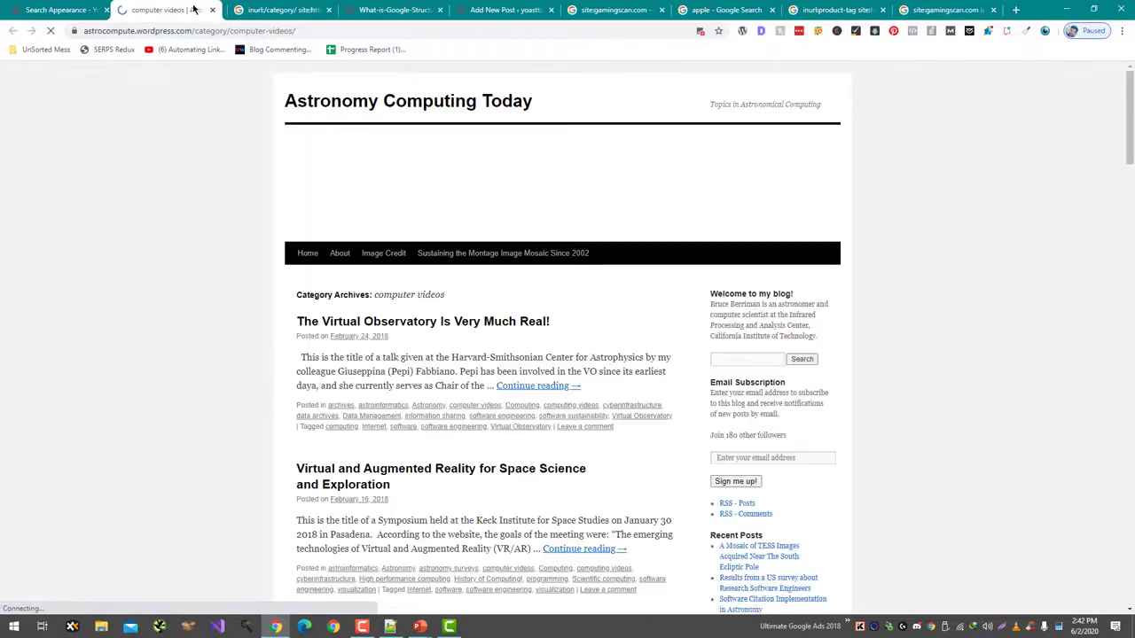
{"action": "scroll", "coordinate": [305, 259], "scroll_direction": "down", "scroll_amount": 2}
{"action": "left_click_drag", "start_coordinate": [300, 241], "coordinate": [636, 276]}
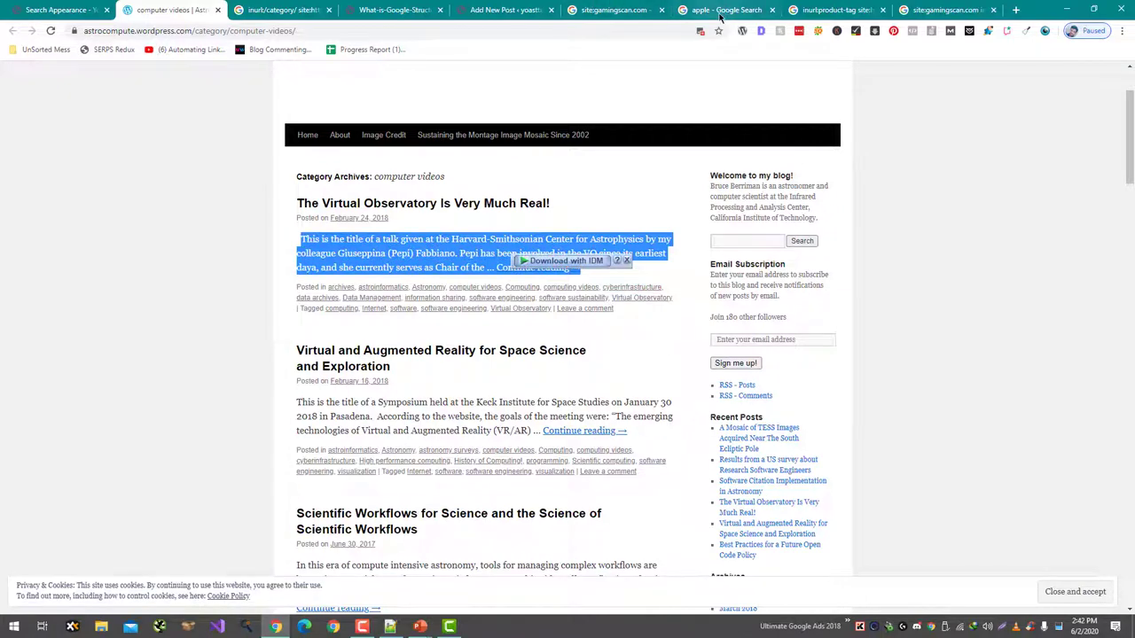
Step: Open gamingscan.com in a new browser tab and look through its News category page
{"action": "key", "text": "ctrl+t"}
{"action": "type", "text": "gamingscan.com"}
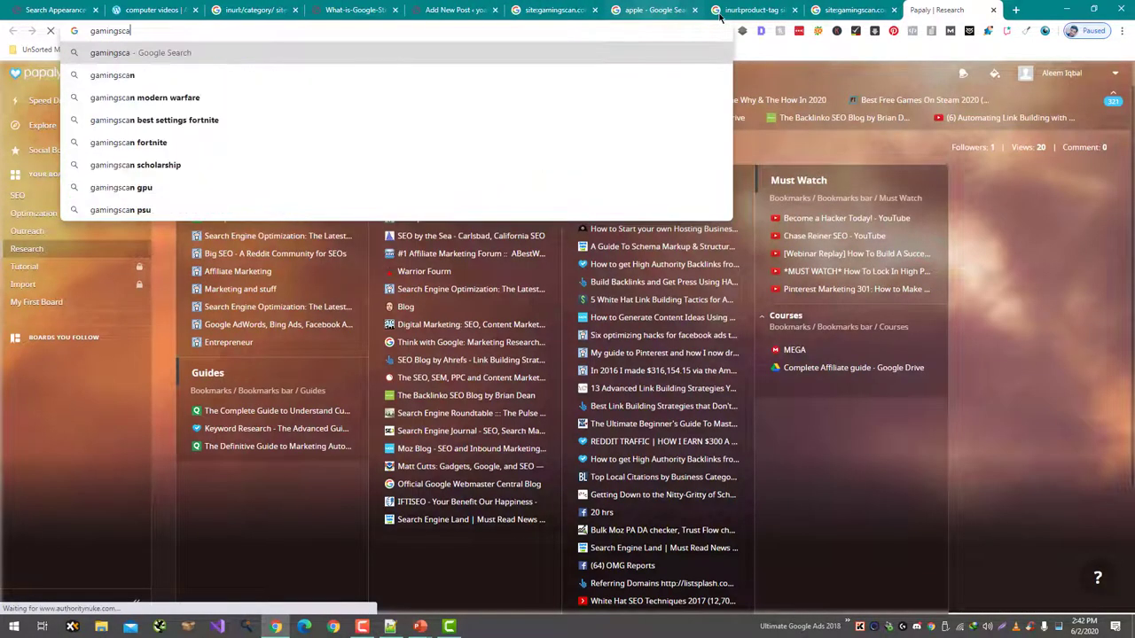
{"action": "key", "text": "Return"}
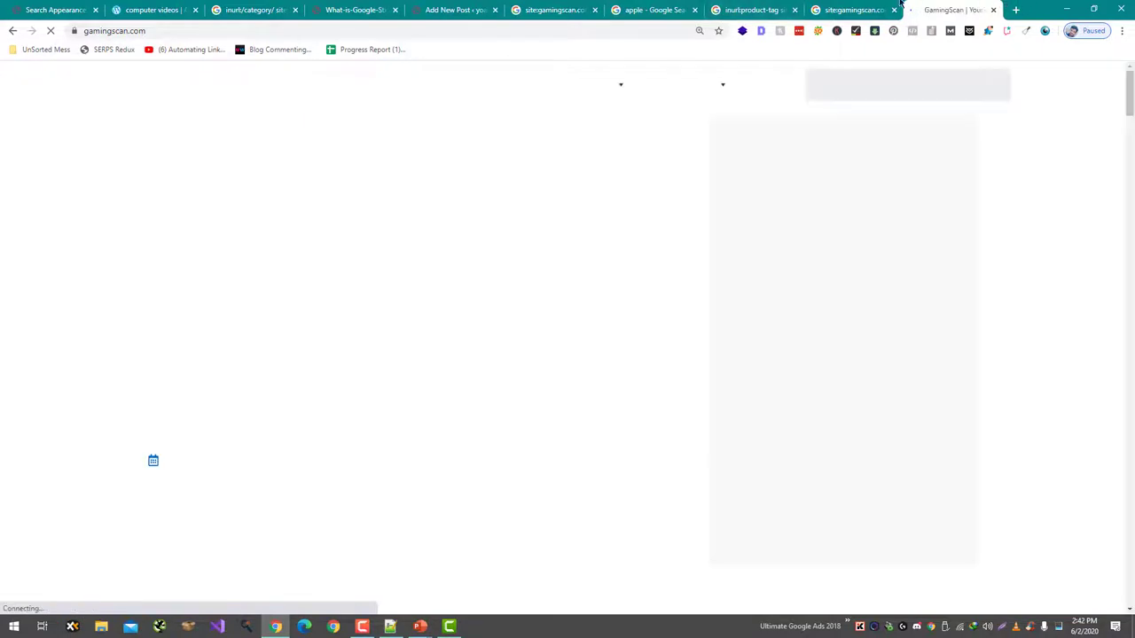
{"action": "left_click_drag", "start_coordinate": [953, 9], "coordinate": [339, 4]}
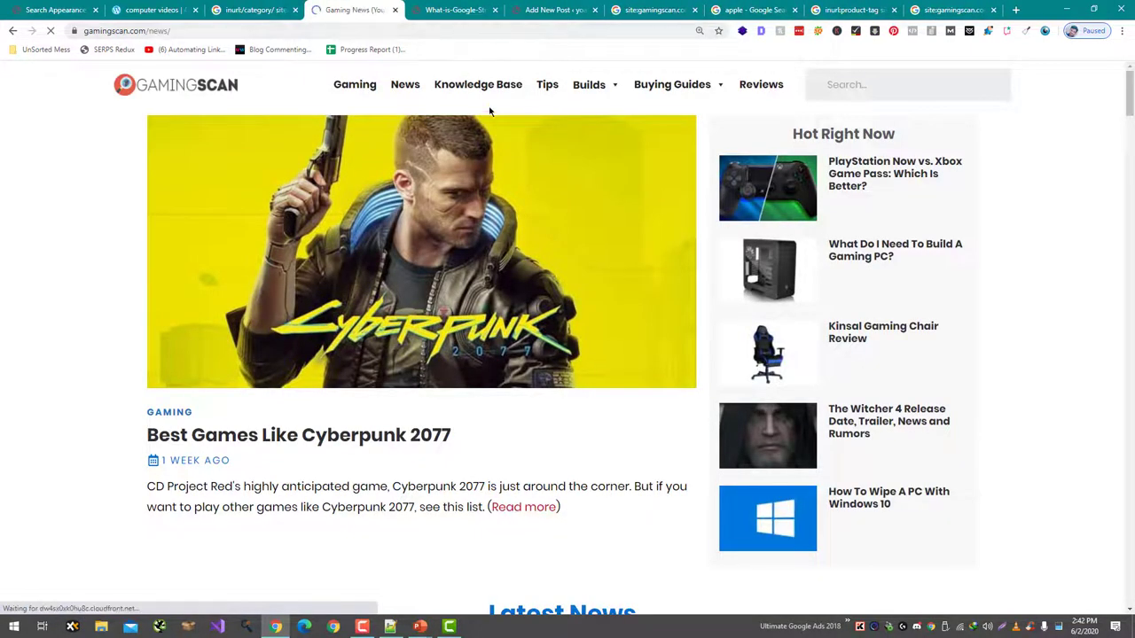
{"action": "left_click", "coordinate": [404, 84]}
{"action": "scroll", "coordinate": [379, 328], "scroll_direction": "down", "scroll_amount": 3}
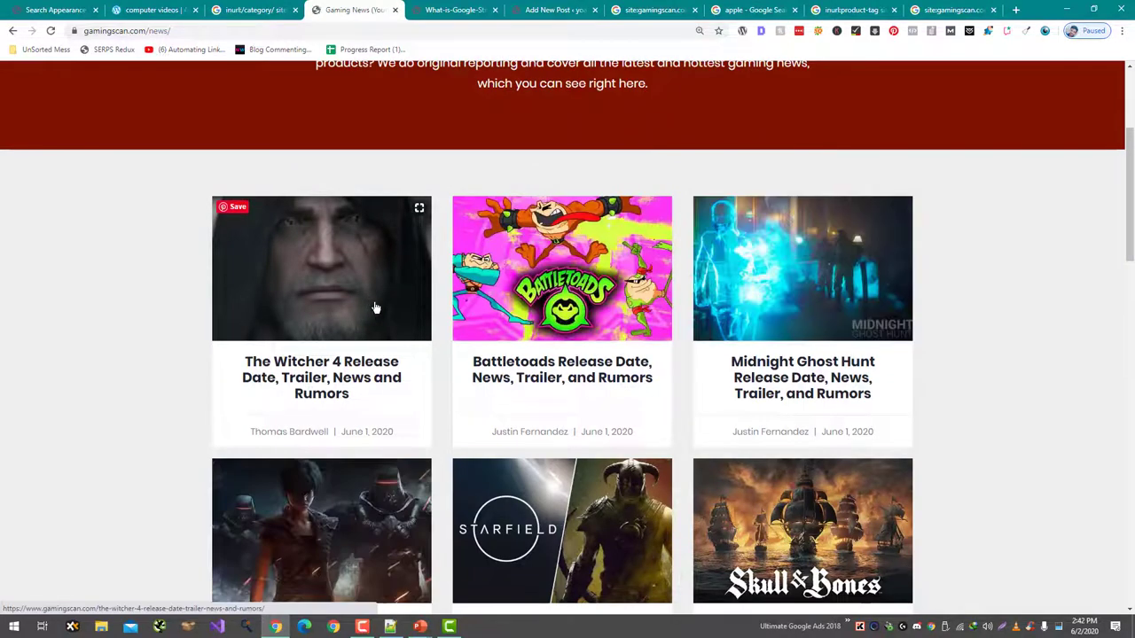
{"action": "scroll", "coordinate": [640, 330], "scroll_direction": "down", "scroll_amount": 2}
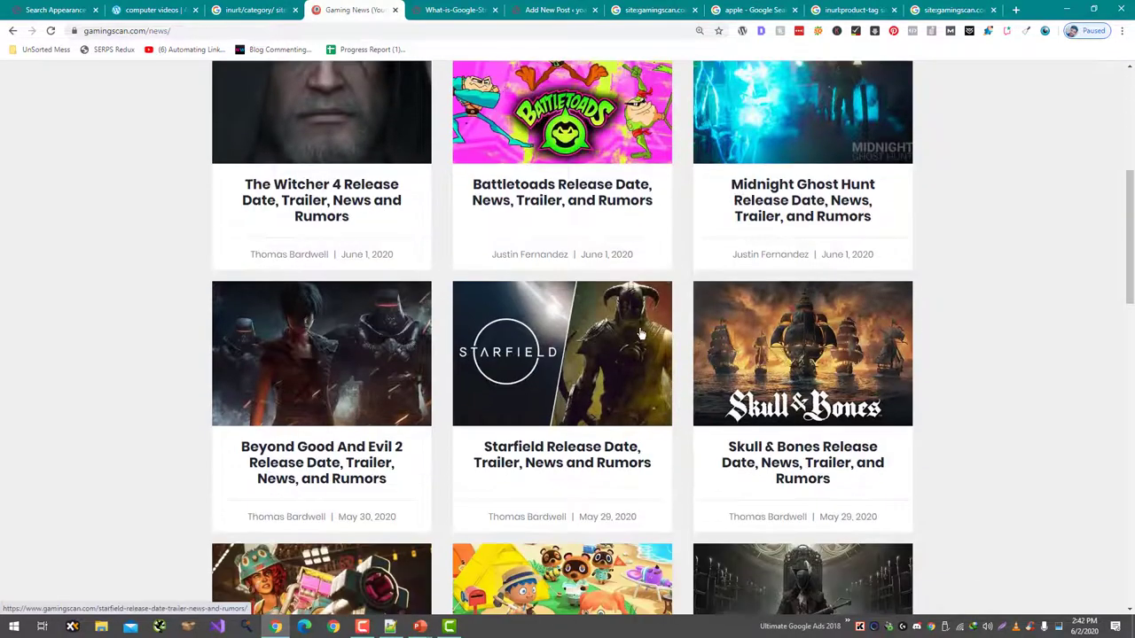
{"action": "scroll", "coordinate": [621, 348], "scroll_direction": "down", "scroll_amount": 2}
{"action": "scroll", "coordinate": [596, 355], "scroll_direction": "down", "scroll_amount": 1}
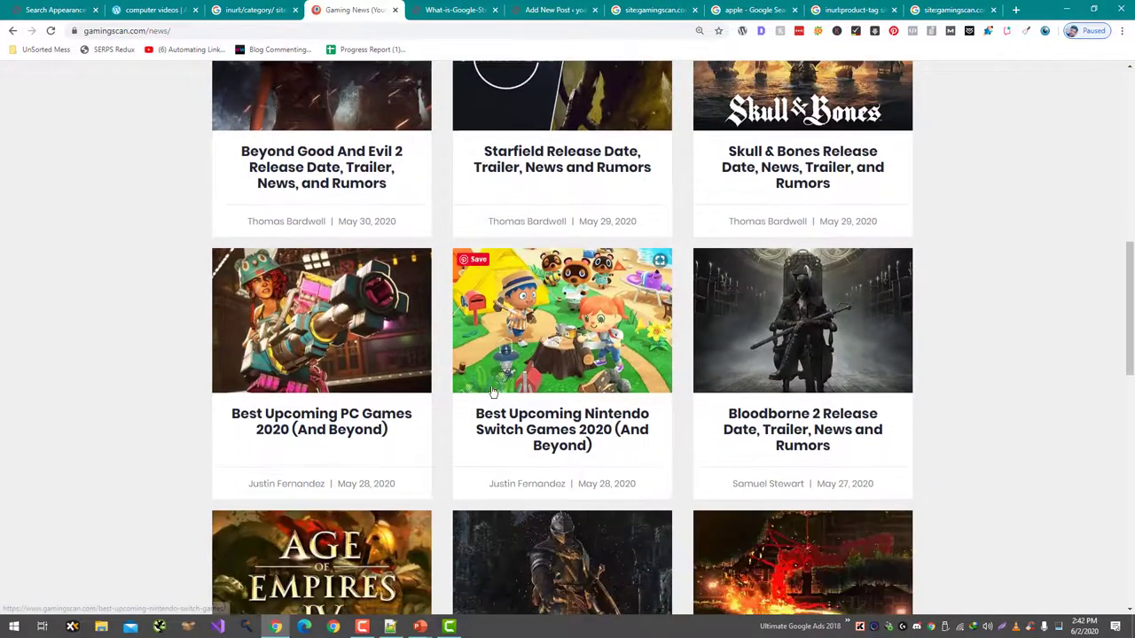
{"action": "scroll", "coordinate": [491, 388], "scroll_direction": "up", "scroll_amount": 10}
Step: Compare the computer videos category archive with the GamingScan News page, highlighting the News page's introductory text
{"action": "left_click_drag", "start_coordinate": [273, 7], "coordinate": [177, 7]}
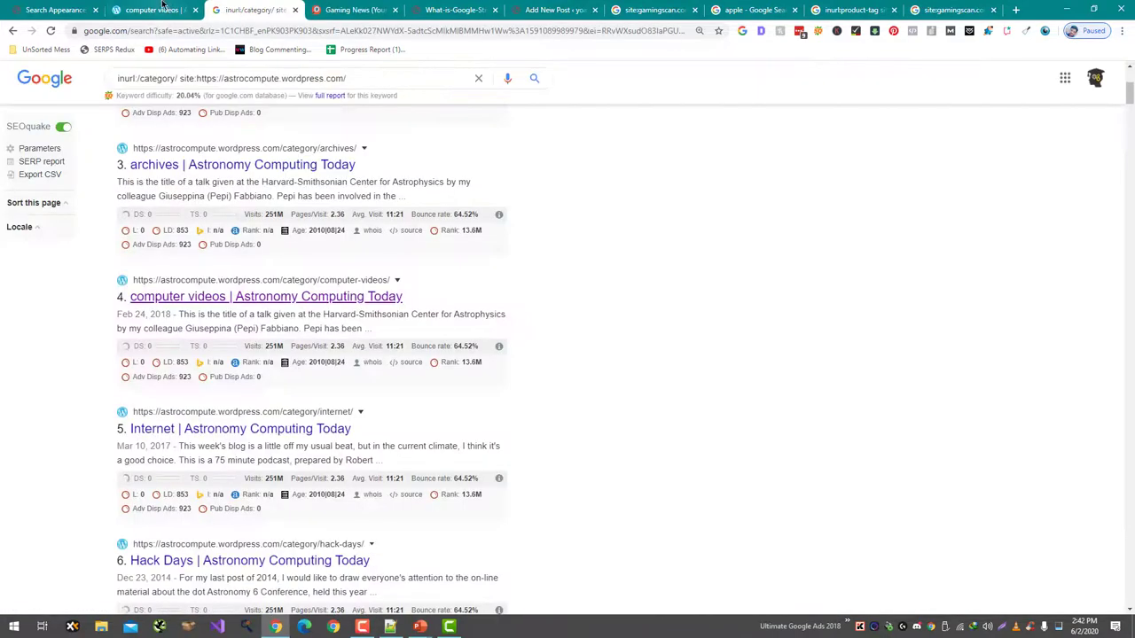
{"action": "left_click", "coordinate": [253, 9]}
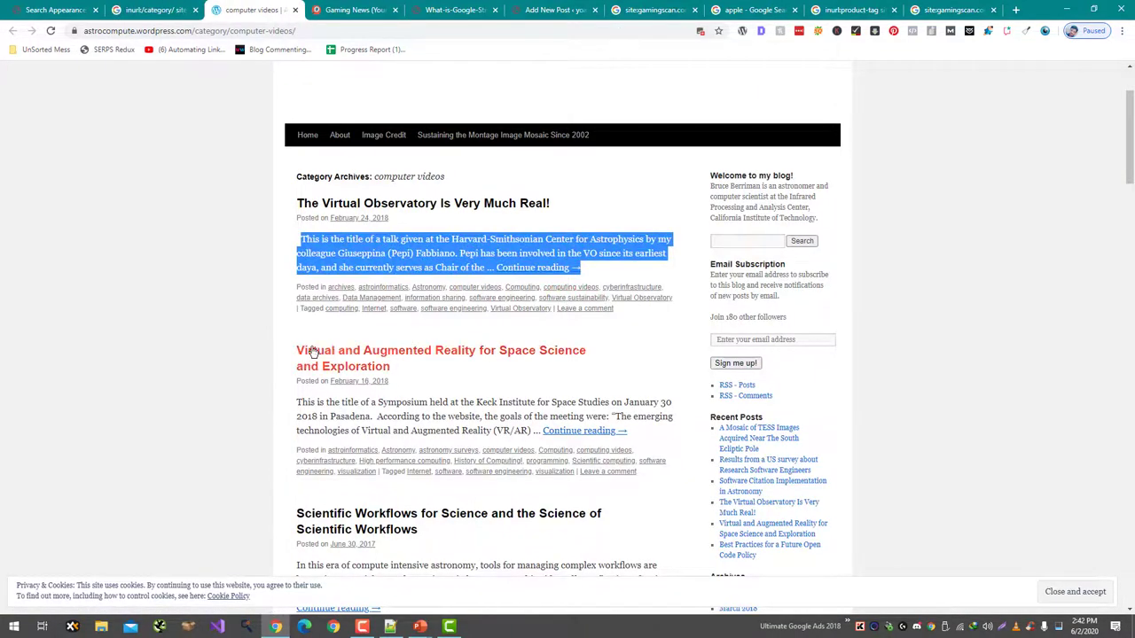
{"action": "scroll", "coordinate": [337, 354], "scroll_direction": "down", "scroll_amount": 10}
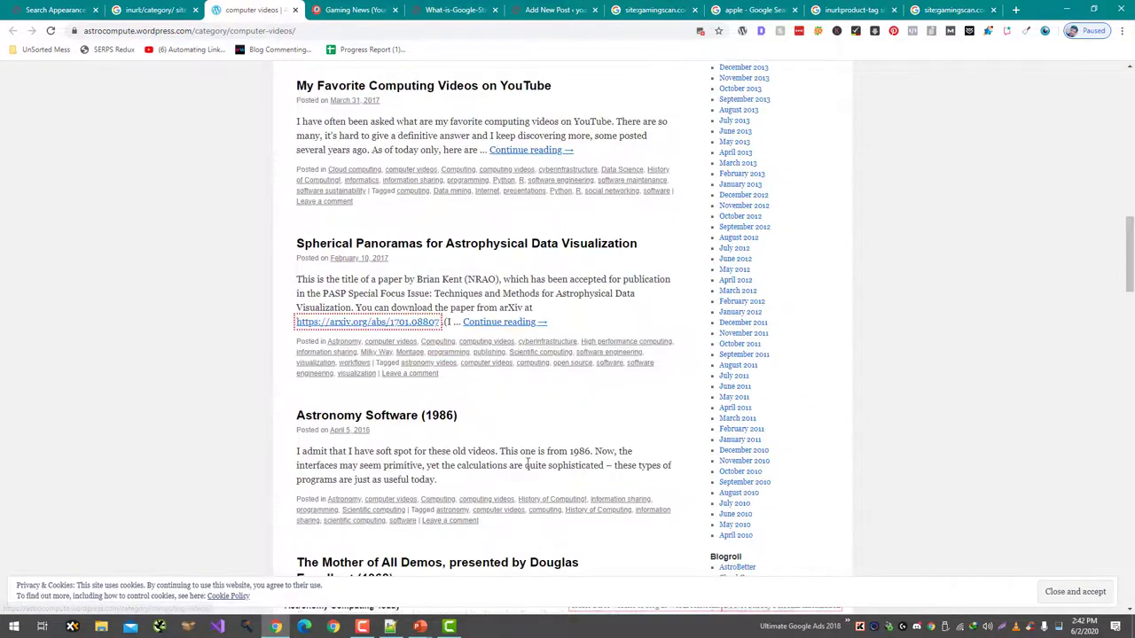
{"action": "scroll", "coordinate": [532, 444], "scroll_direction": "down", "scroll_amount": 7}
{"action": "key", "text": "Home"}
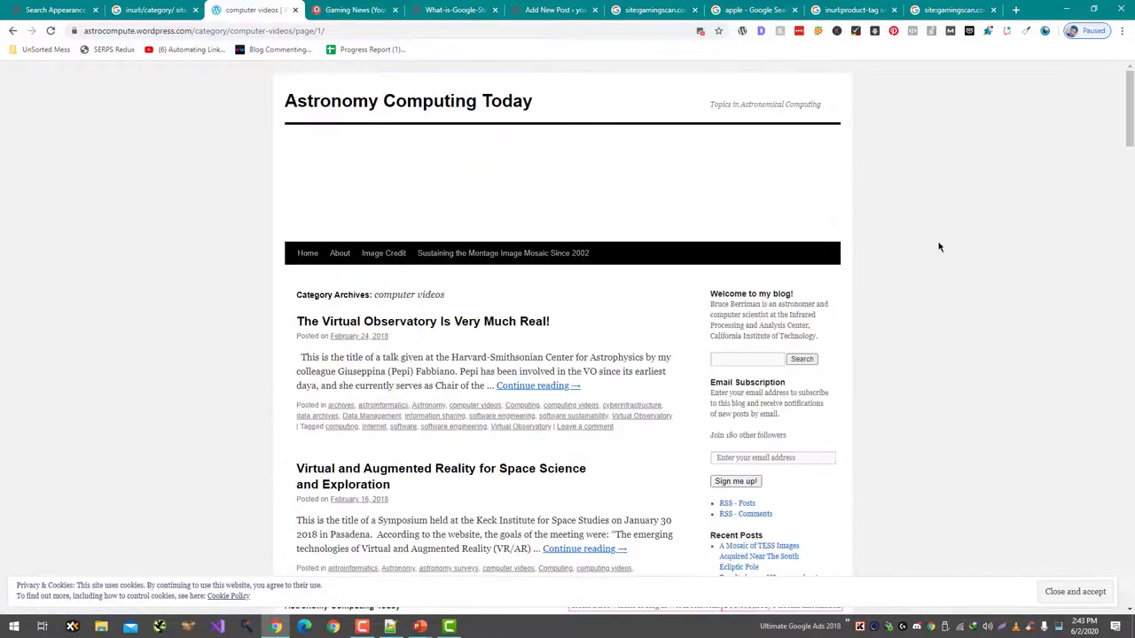
{"action": "key", "text": "ctrl+Tab"}
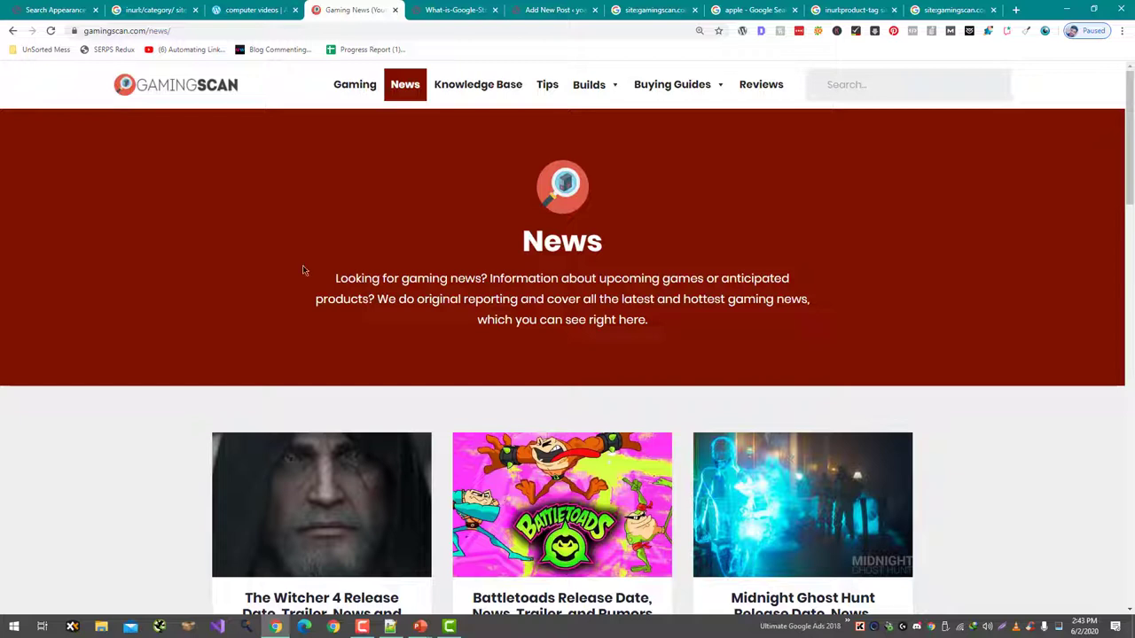
{"action": "left_click_drag", "start_coordinate": [303, 270], "coordinate": [650, 330]}
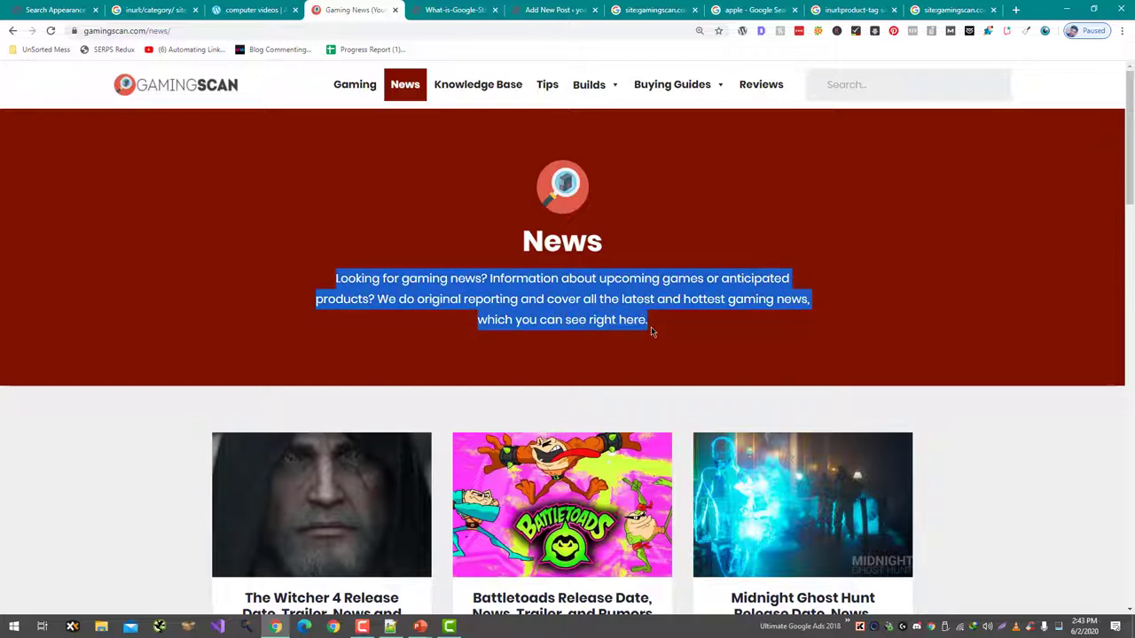
Step: Review the category taxonomy settings and compare the category prefix in the computer videos URL with the GamingScan News URL
{"action": "left_click", "coordinate": [73, 7]}
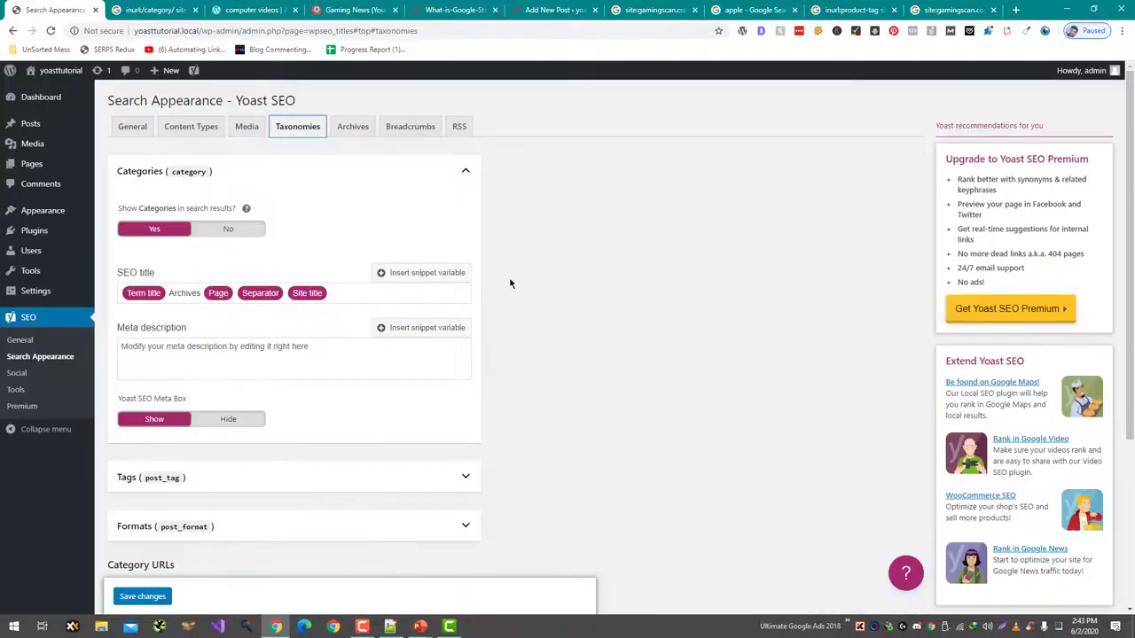
{"action": "scroll", "coordinate": [402, 356], "scroll_direction": "down", "scroll_amount": 1}
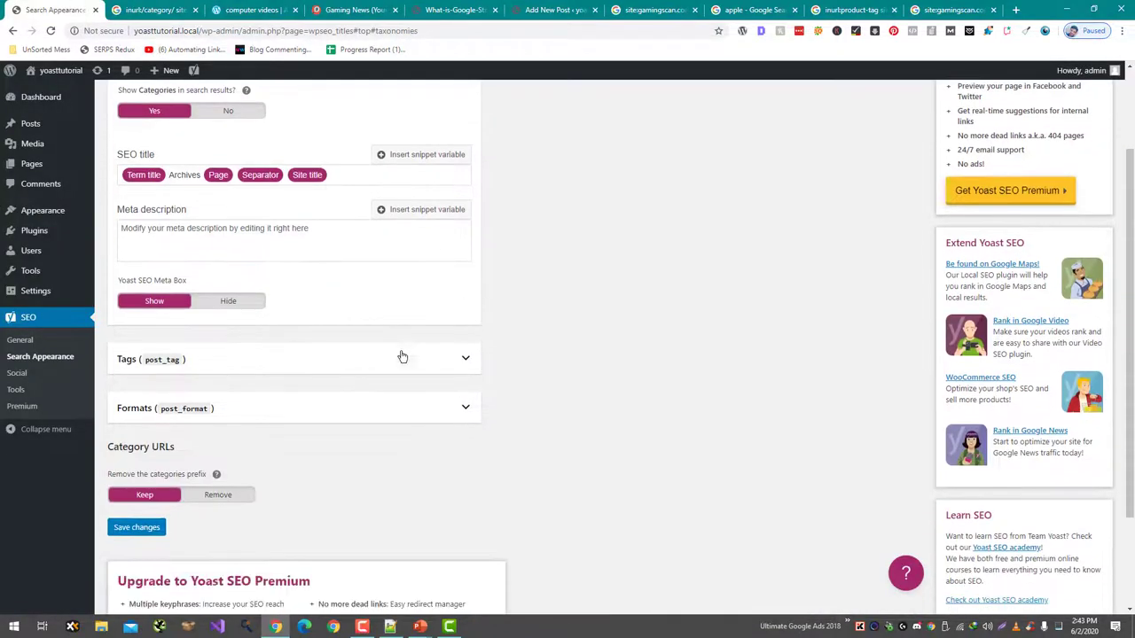
{"action": "left_click", "coordinate": [192, 6]}
{"action": "left_click", "coordinate": [244, 9]}
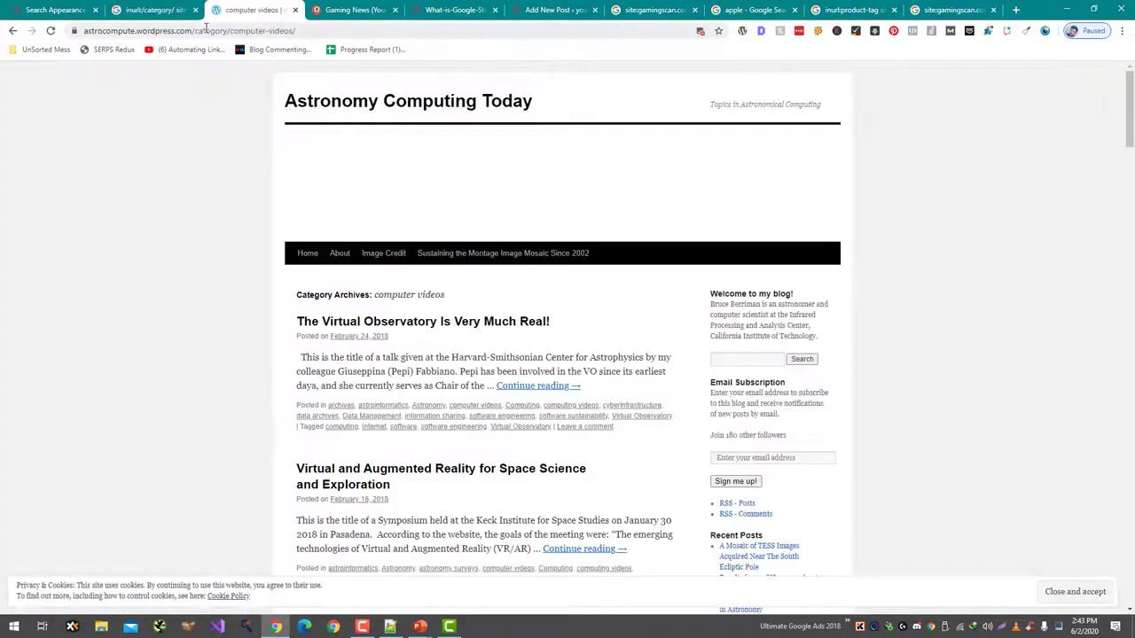
{"action": "left_click_drag", "start_coordinate": [194, 31], "coordinate": [228, 31]}
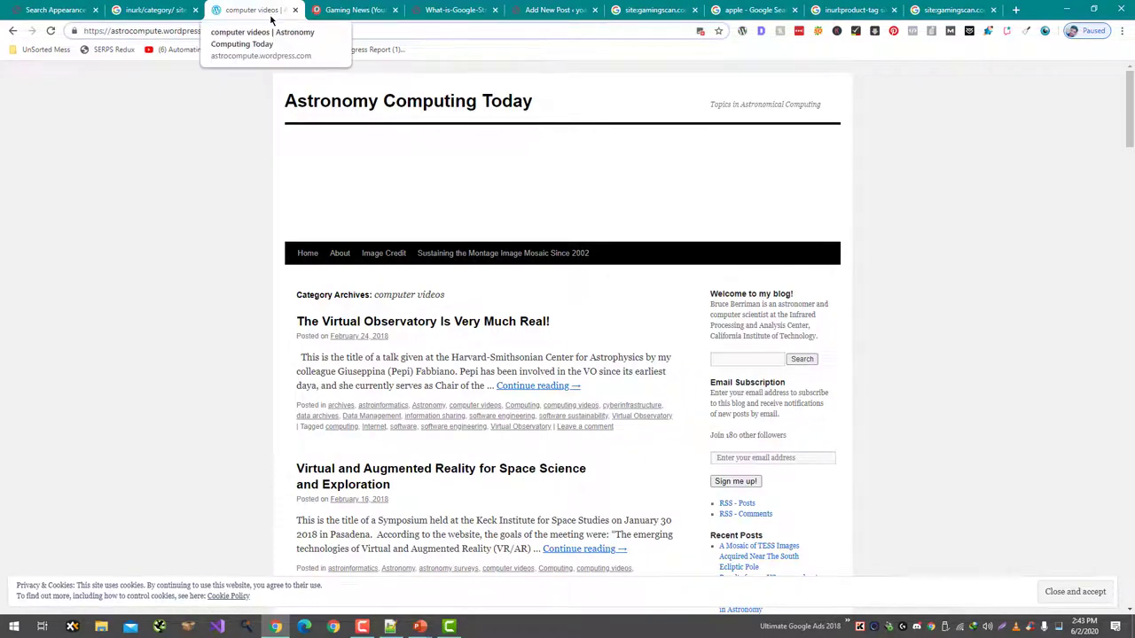
{"action": "key", "text": "ctrl+Tab"}
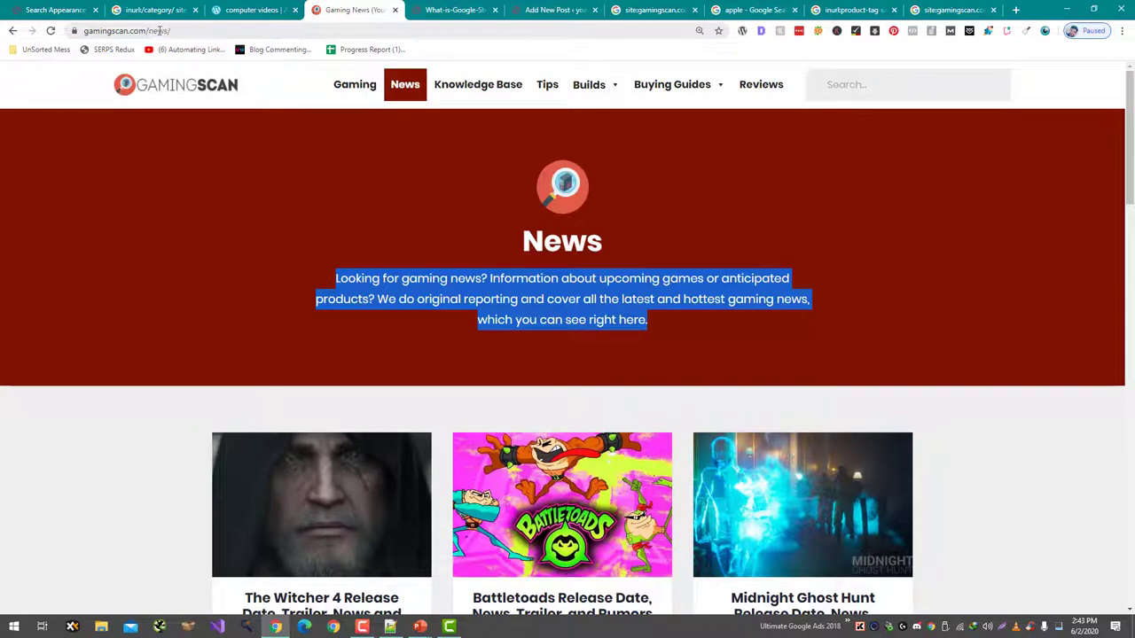
{"action": "left_click", "coordinate": [145, 31]}
{"action": "key", "text": "ctrl+shift+Tab"}
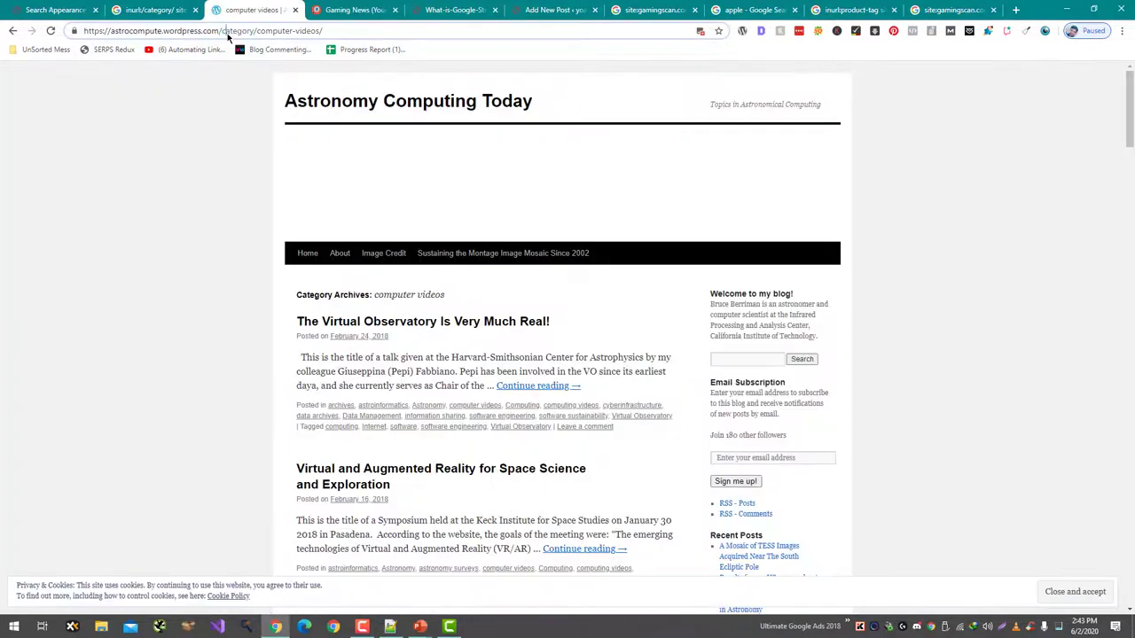
Step: Set the categories prefix option for category URLs to Remove in the taxonomies settings and save the change
{"action": "left_click", "coordinate": [88, 6]}
{"action": "scroll", "coordinate": [225, 396], "scroll_direction": "down", "scroll_amount": 3}
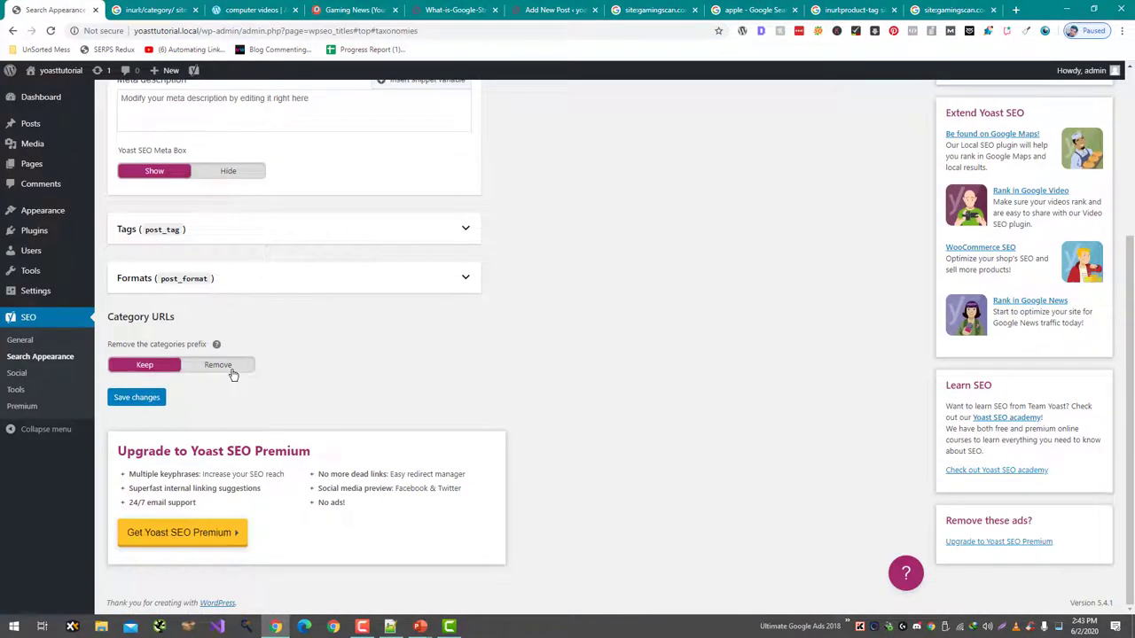
{"action": "left_click", "coordinate": [221, 365]}
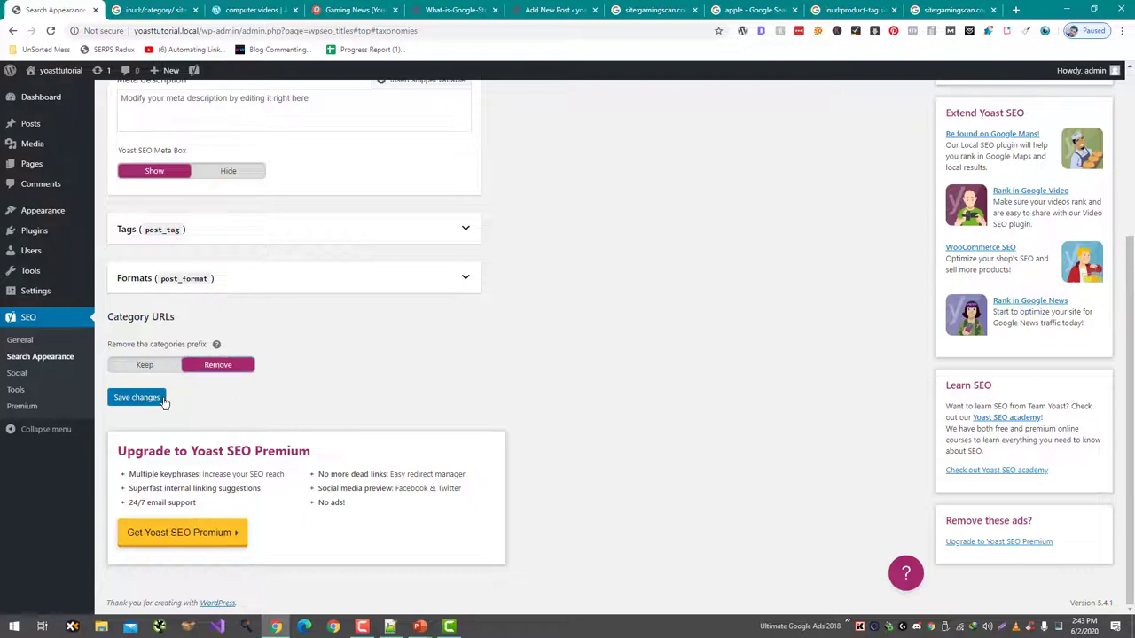
{"action": "left_click", "coordinate": [159, 398]}
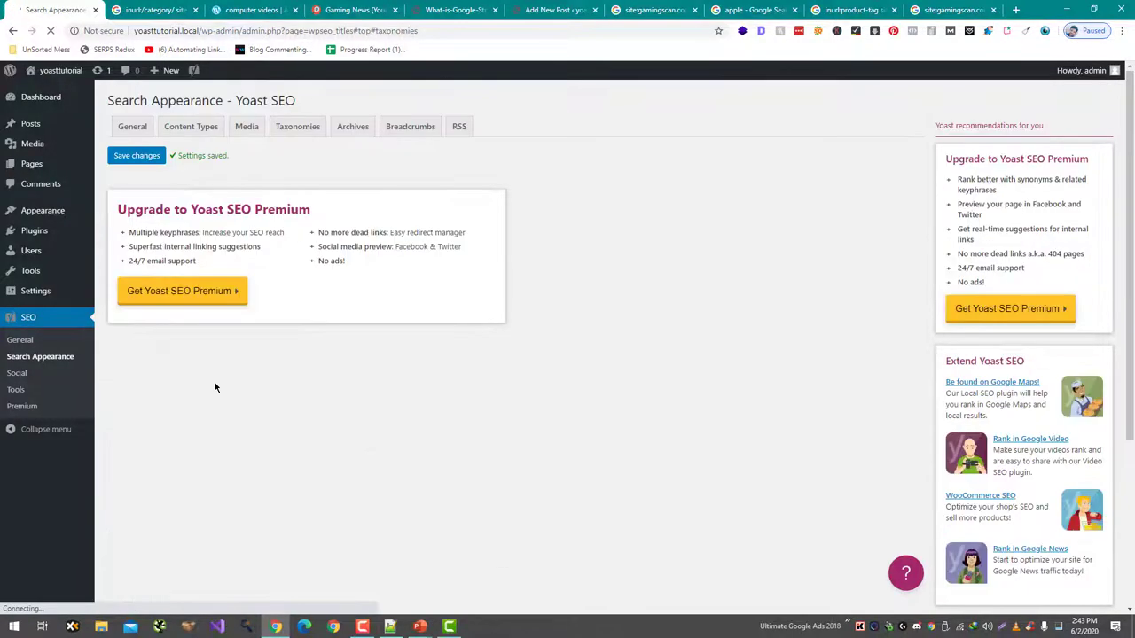
Step: Expand the Tags taxonomy settings and bring up the Google results for site:gamingscan.com inurl:tag beside the settings page
{"action": "scroll", "coordinate": [286, 204], "scroll_direction": "down", "scroll_amount": 2}
{"action": "left_click", "coordinate": [270, 306]}
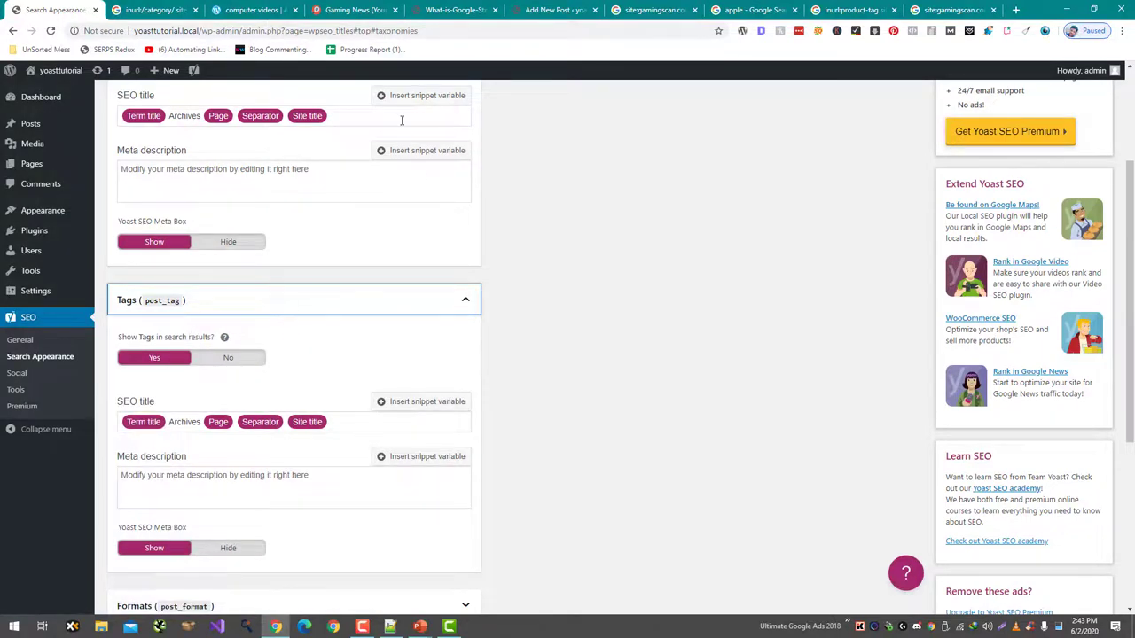
{"action": "left_click_drag", "start_coordinate": [965, 6], "coordinate": [154, 6]}
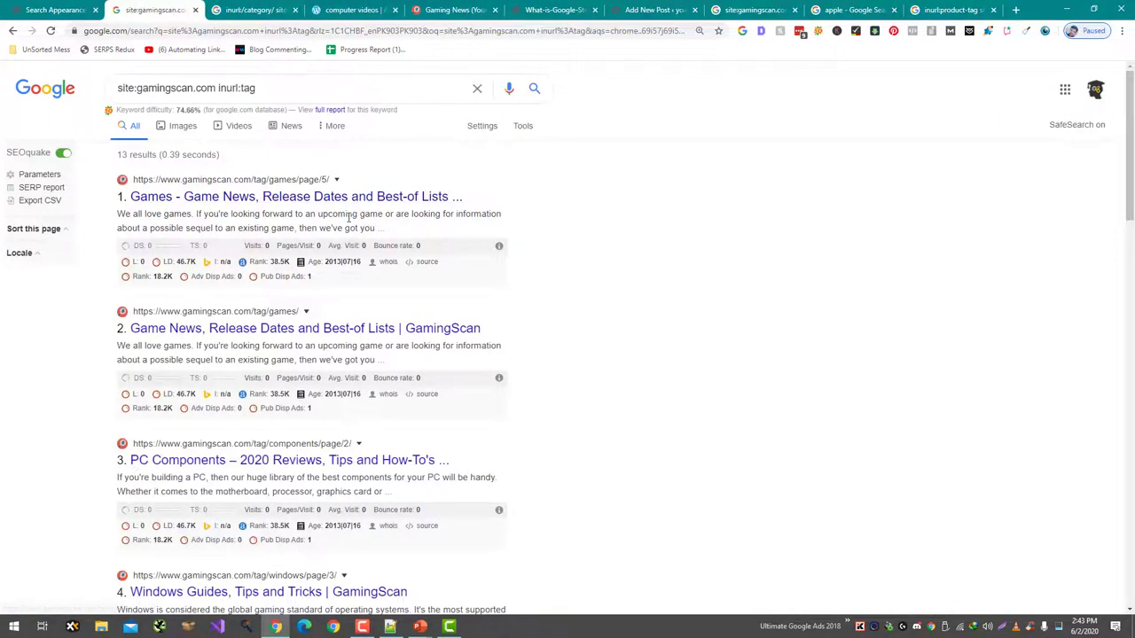
Step: Open the Game News tag result in a new browser tab and highlight the Games heading and introductory text
{"action": "right_click", "coordinate": [342, 326]}
{"action": "left_click", "coordinate": [396, 335]}
{"action": "left_click_drag", "start_coordinate": [235, 7], "coordinate": [157, 5]}
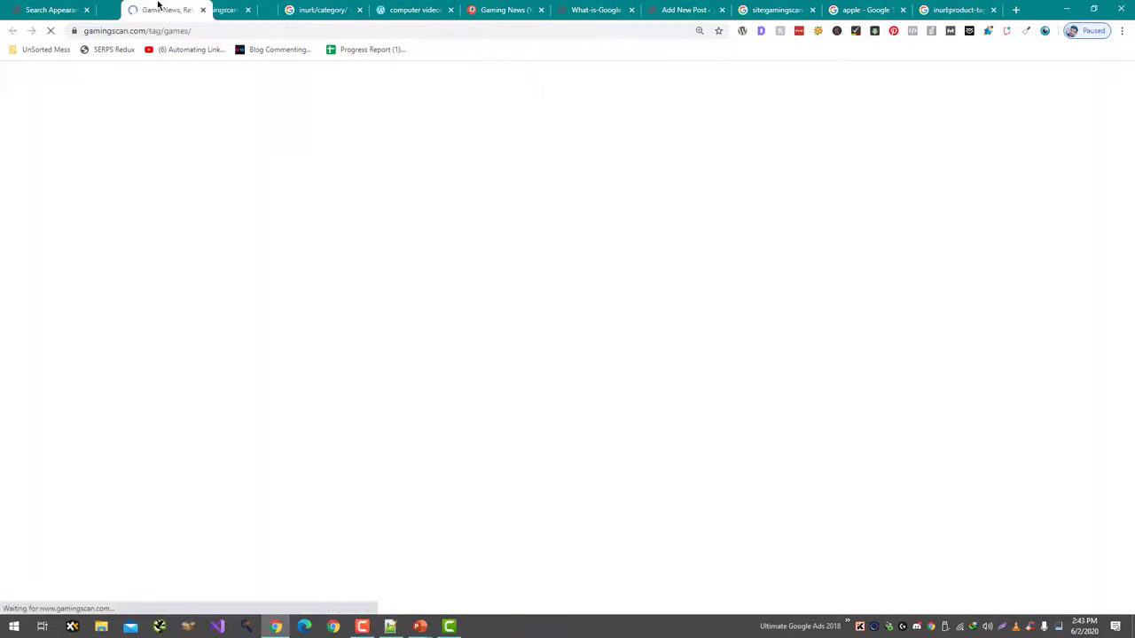
{"action": "left_click", "coordinate": [211, 6]}
{"action": "left_click", "coordinate": [142, 10]}
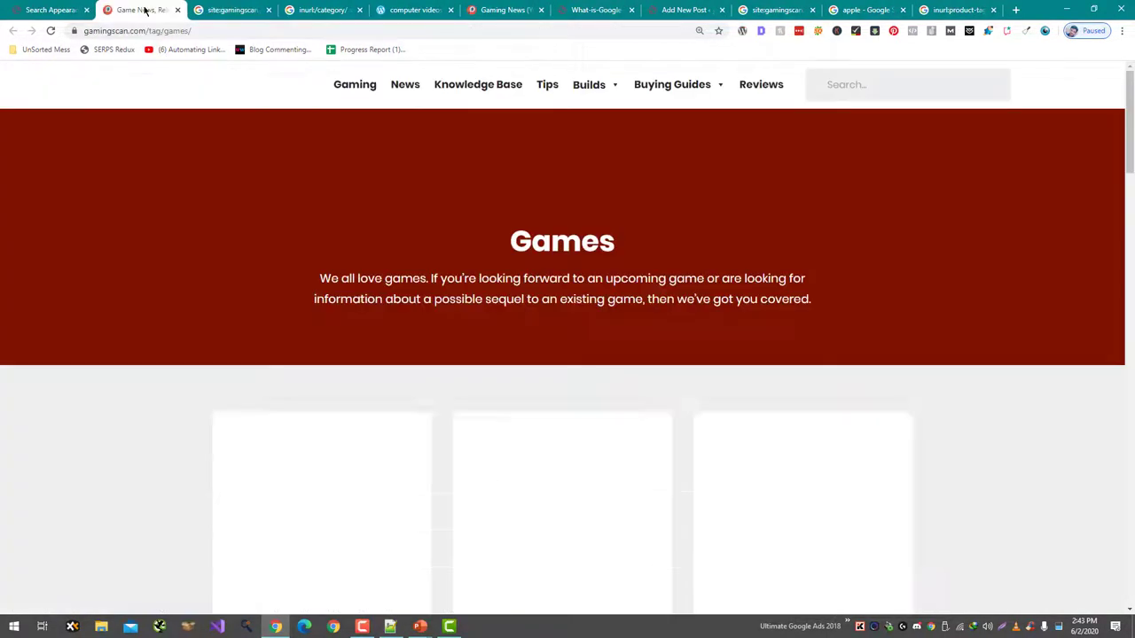
{"action": "left_click_drag", "start_coordinate": [214, 274], "coordinate": [662, 328]}
{"action": "left_click_drag", "start_coordinate": [801, 314], "coordinate": [438, 229]}
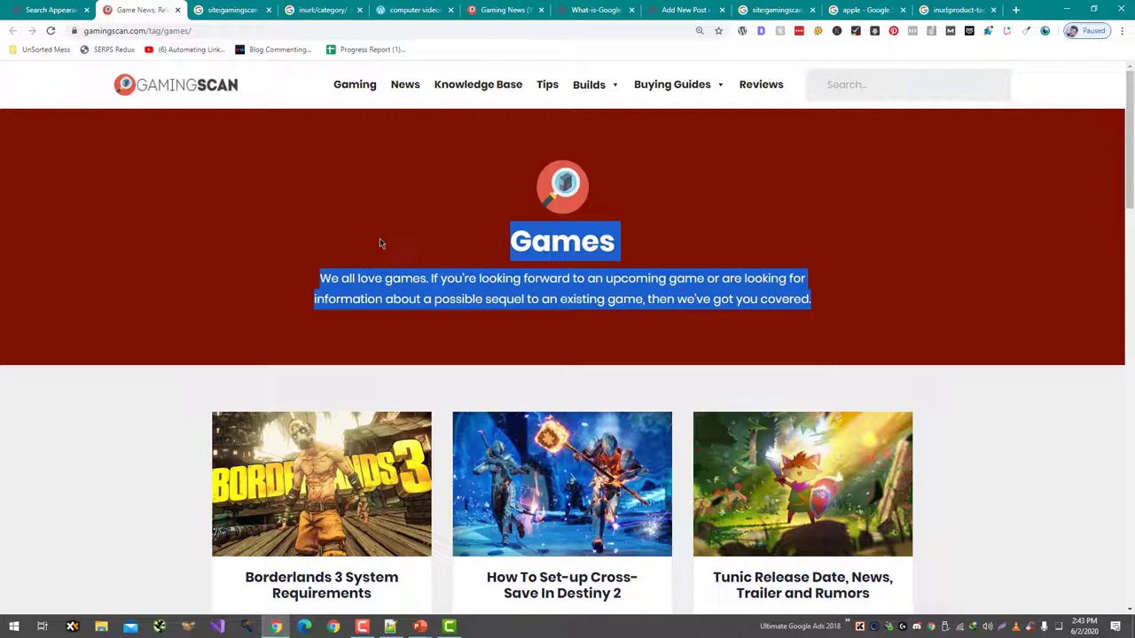
Step: Look through the remaining gamingscan.com tag pages listed in the Google results
{"action": "left_click", "coordinate": [207, 8]}
{"action": "scroll", "coordinate": [131, 415], "scroll_direction": "down", "scroll_amount": 3}
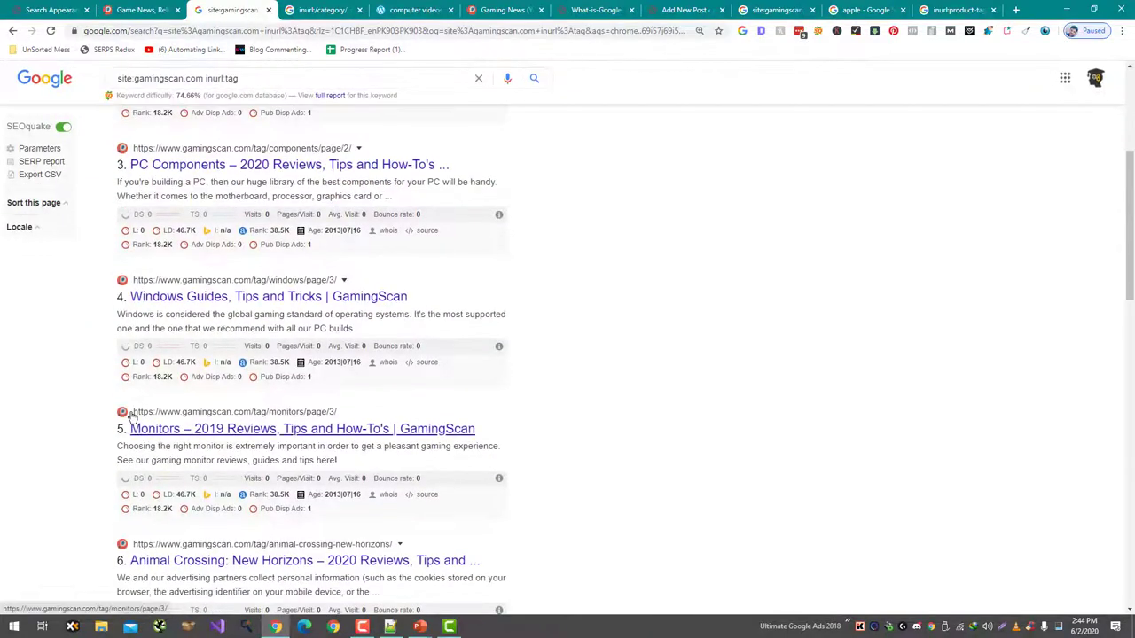
{"action": "scroll", "coordinate": [131, 415], "scroll_direction": "down", "scroll_amount": 7}
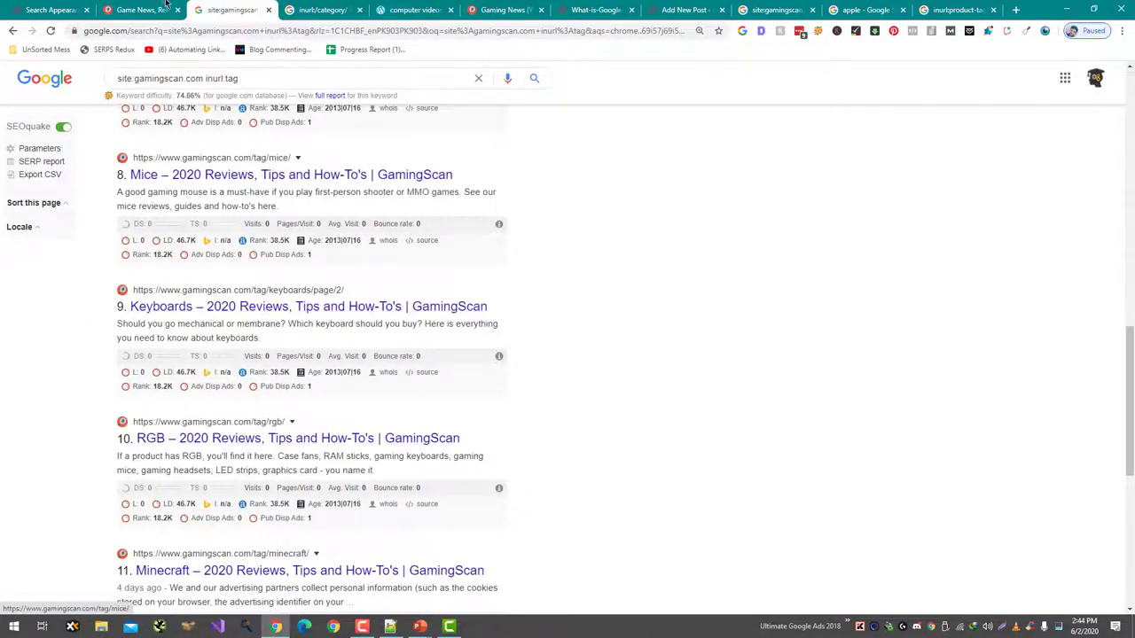
Step: Examine the layout of the GamingScan Games tag page, from its introductory text to the article listing
{"action": "left_click", "coordinate": [165, 5]}
{"action": "scroll", "coordinate": [268, 299], "scroll_direction": "down", "scroll_amount": 4}
{"action": "scroll", "coordinate": [272, 304], "scroll_direction": "up", "scroll_amount": 4}
{"action": "left_click", "coordinate": [533, 232]}
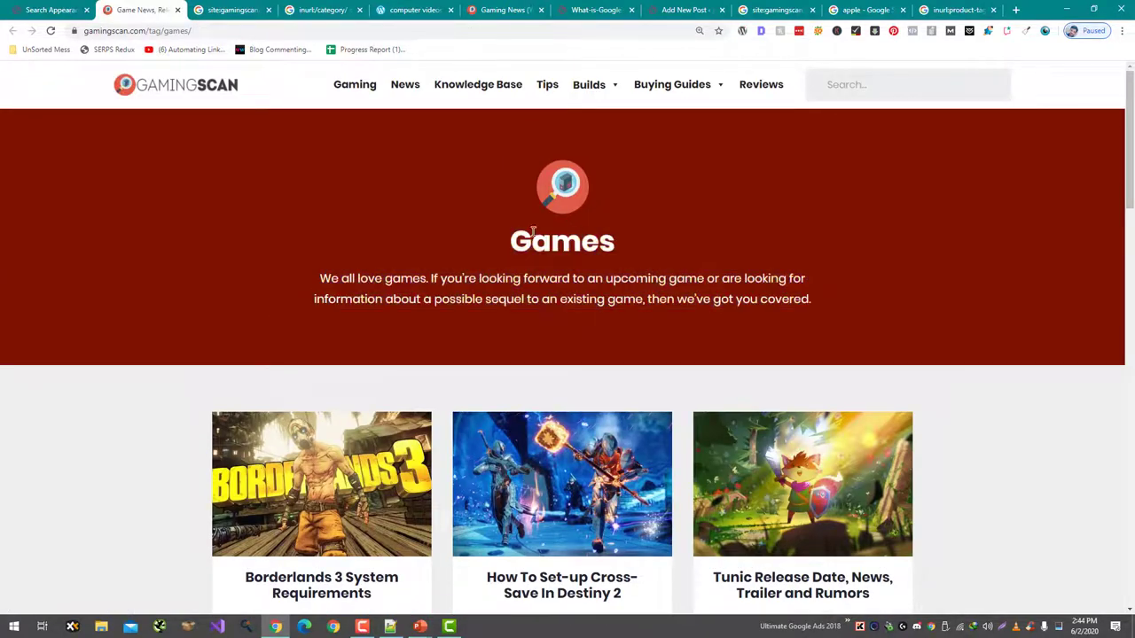
{"action": "scroll", "coordinate": [283, 352], "scroll_direction": "down", "scroll_amount": 4}
{"action": "scroll", "coordinate": [414, 362], "scroll_direction": "up", "scroll_amount": 4}
{"action": "left_click_drag", "start_coordinate": [281, 250], "coordinate": [831, 315]}
{"action": "left_click", "coordinate": [844, 328]}
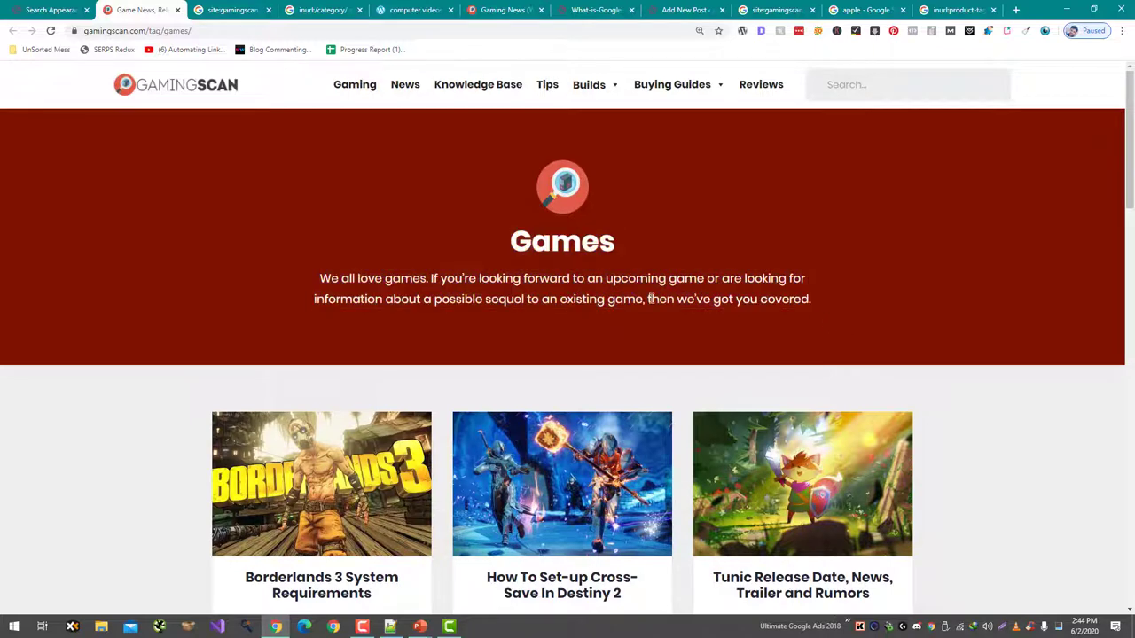
Step: Set Show Tags in search results to No in the taxonomies settings and save the change
{"action": "left_click", "coordinate": [49, 10]}
{"action": "left_click", "coordinate": [137, 10]}
{"action": "left_click", "coordinate": [61, 11]}
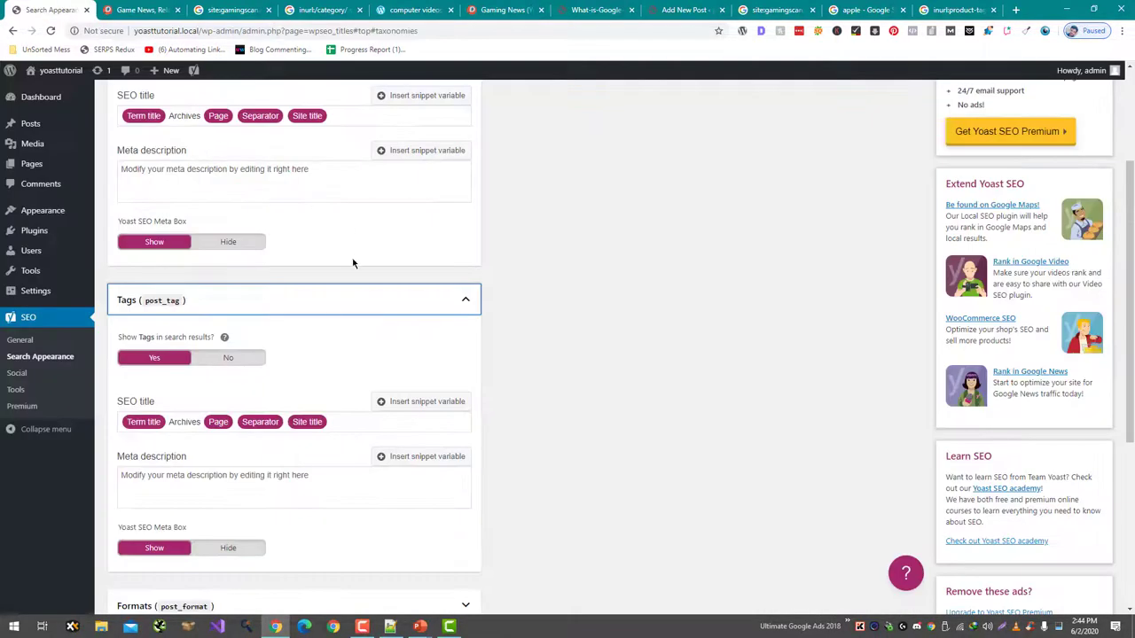
{"action": "left_click", "coordinate": [229, 360]}
{"action": "scroll", "coordinate": [266, 363], "scroll_direction": "down", "scroll_amount": 2}
{"action": "scroll", "coordinate": [241, 380], "scroll_direction": "down", "scroll_amount": 2}
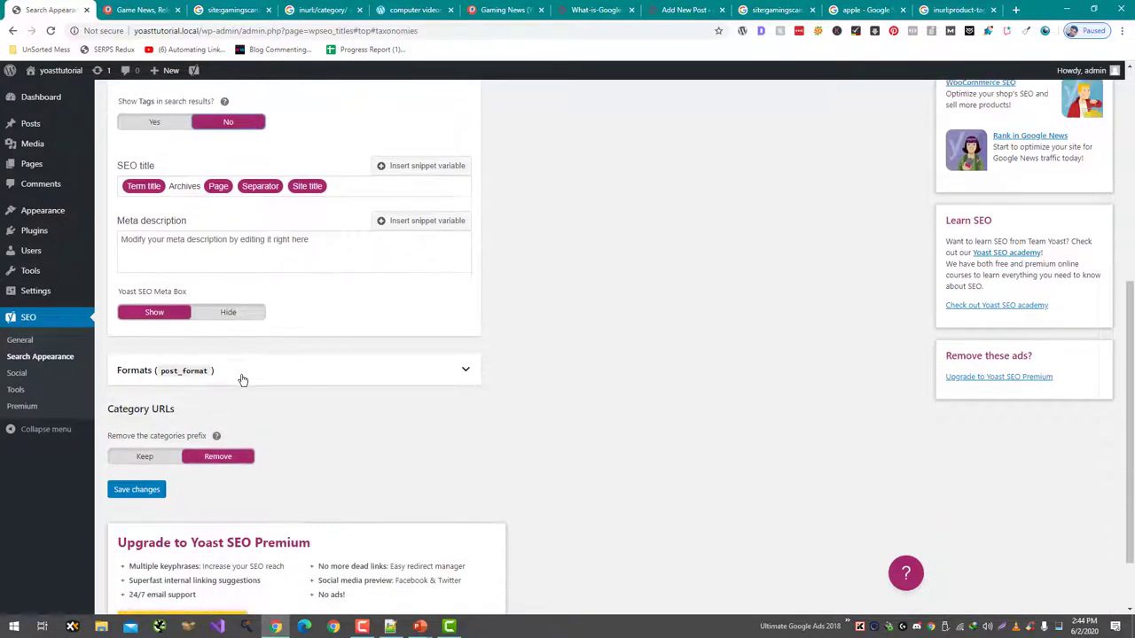
{"action": "left_click", "coordinate": [157, 434]}
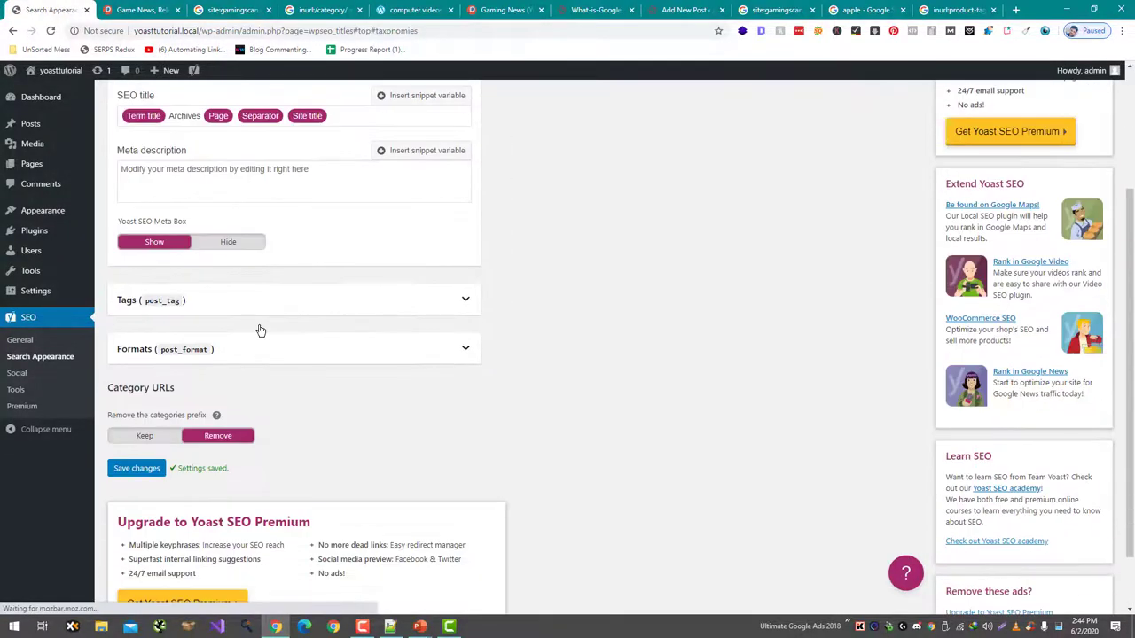
Step: Review the category SEO title and meta description fields, and open the Archives settings
{"action": "left_click", "coordinate": [260, 364]}
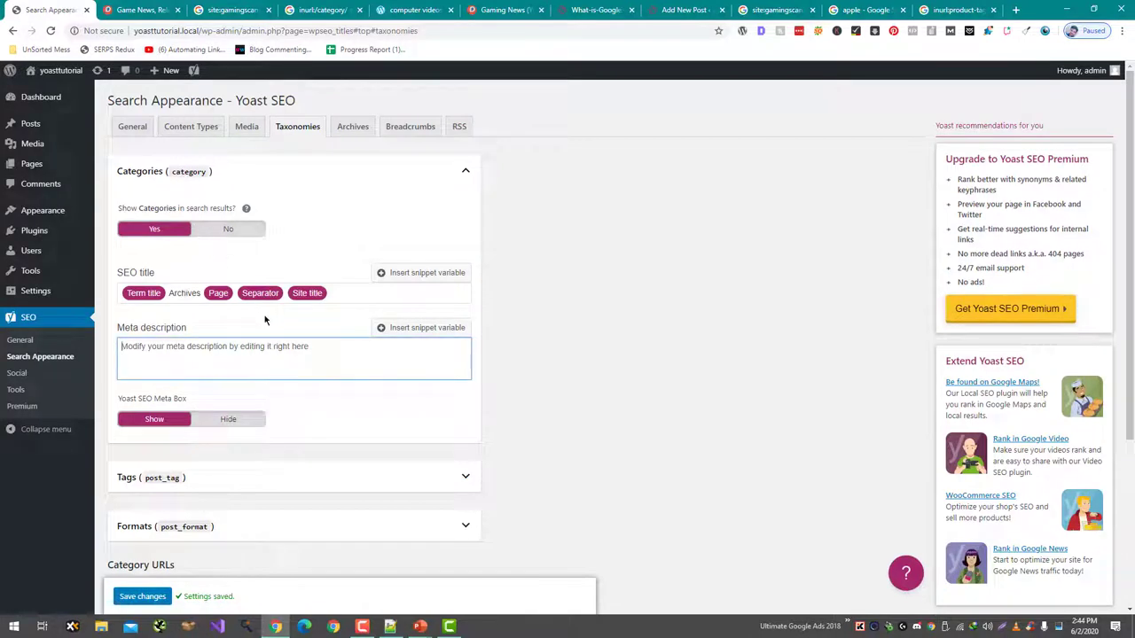
{"action": "left_click", "coordinate": [360, 295]}
{"action": "left_click", "coordinate": [314, 377]}
{"action": "left_click", "coordinate": [342, 132]}
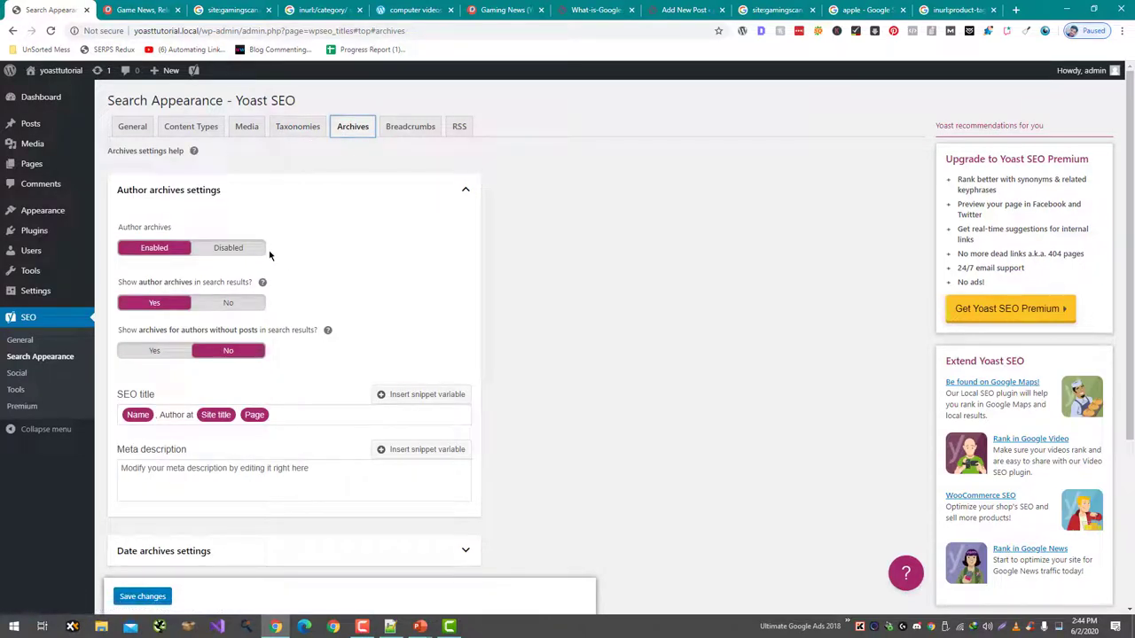
Step: Open the Borderlands 3 System Requirements article from the Games tag page and view its author box
{"action": "key", "text": "ctrl+Tab"}
{"action": "scroll", "coordinate": [263, 160], "scroll_direction": "down", "scroll_amount": 4}
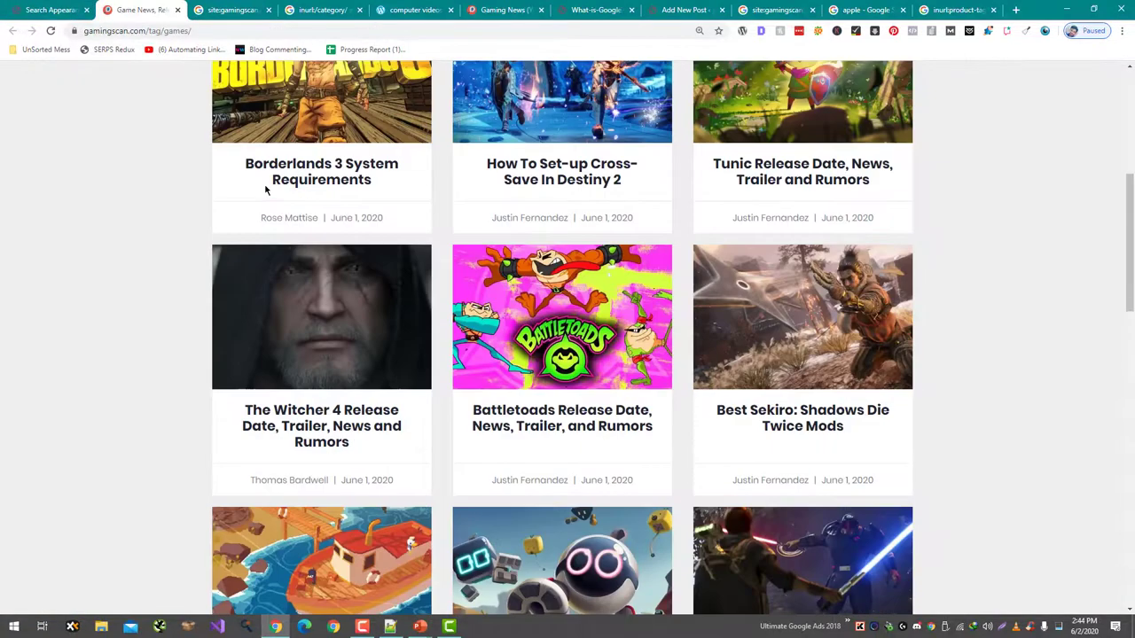
{"action": "left_click", "coordinate": [293, 177]}
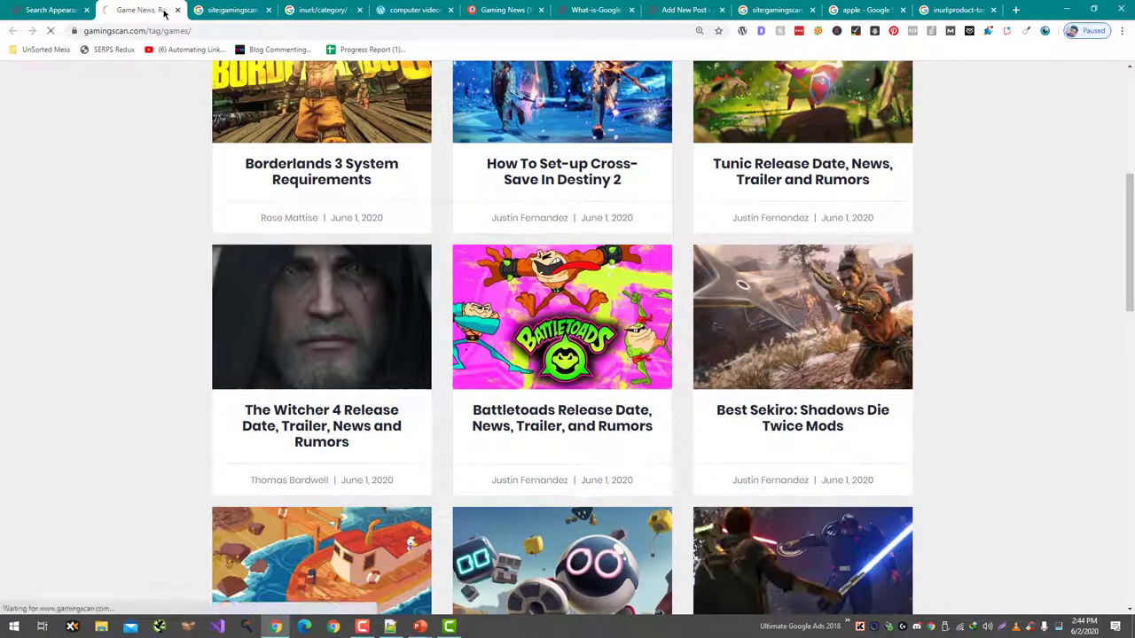
{"action": "scroll", "coordinate": [116, 473], "scroll_direction": "down", "scroll_amount": 15}
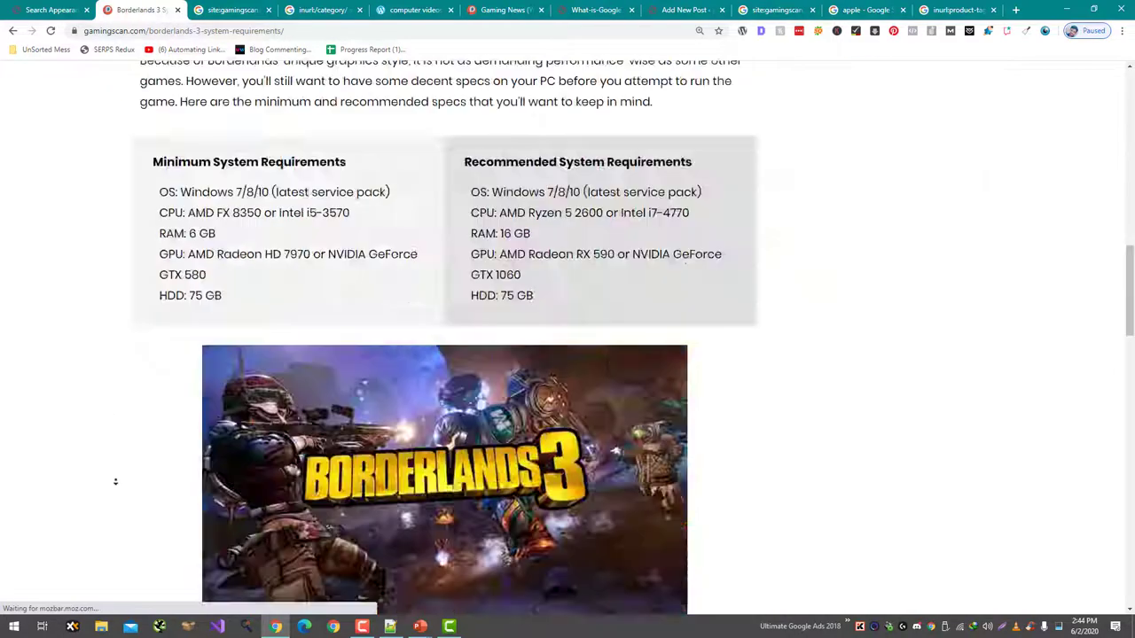
{"action": "scroll", "coordinate": [116, 471], "scroll_direction": "up", "scroll_amount": 7}
{"action": "scroll", "coordinate": [375, 435], "scroll_direction": "down", "scroll_amount": 2}
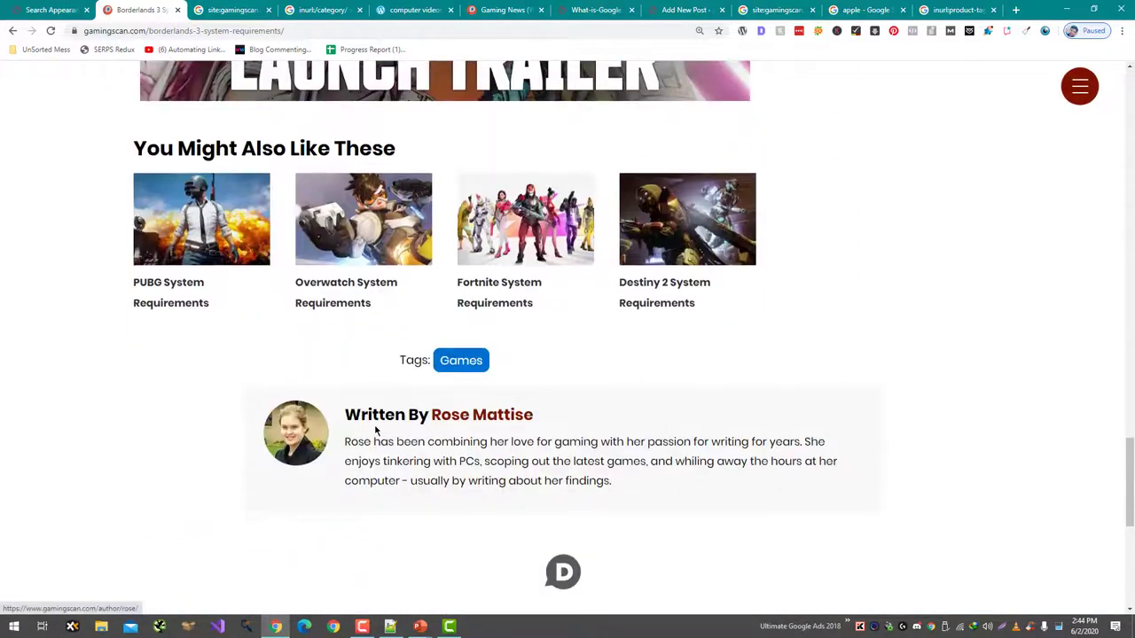
Step: Open the article author's archive page and look through the biography and latest posts before returning to the Archives settings
{"action": "left_click", "coordinate": [432, 413]}
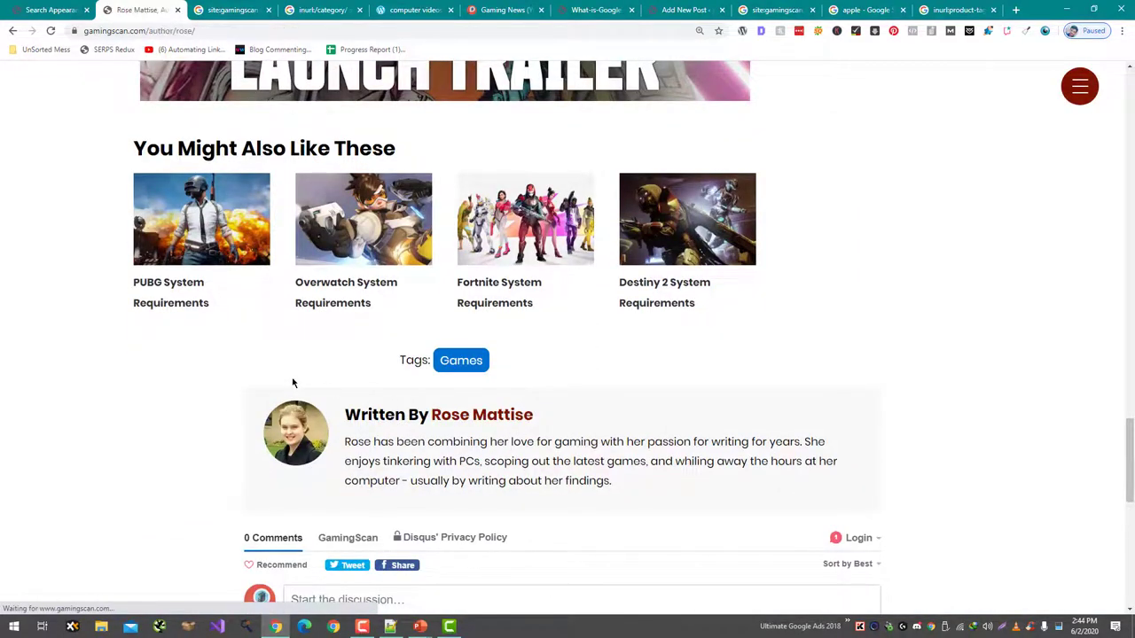
{"action": "scroll", "coordinate": [293, 381], "scroll_direction": "down", "scroll_amount": 3}
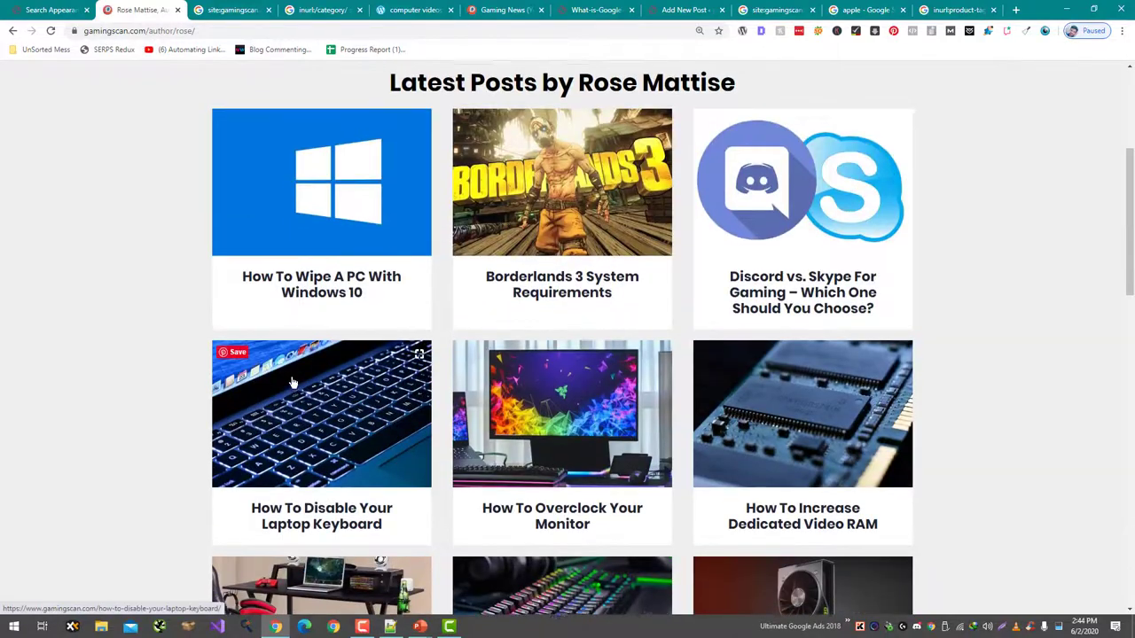
{"action": "scroll", "coordinate": [291, 373], "scroll_direction": "up", "scroll_amount": 3}
{"action": "scroll", "coordinate": [291, 374], "scroll_direction": "down", "scroll_amount": 7}
{"action": "scroll", "coordinate": [291, 374], "scroll_direction": "up", "scroll_amount": 6}
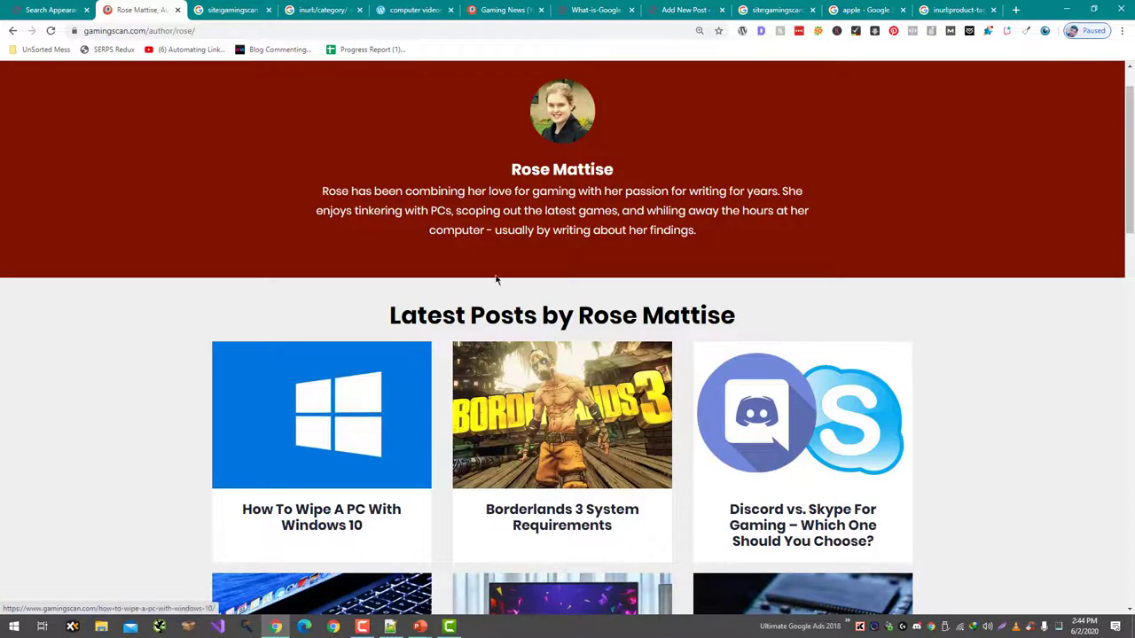
{"action": "left_click", "coordinate": [51, 10]}
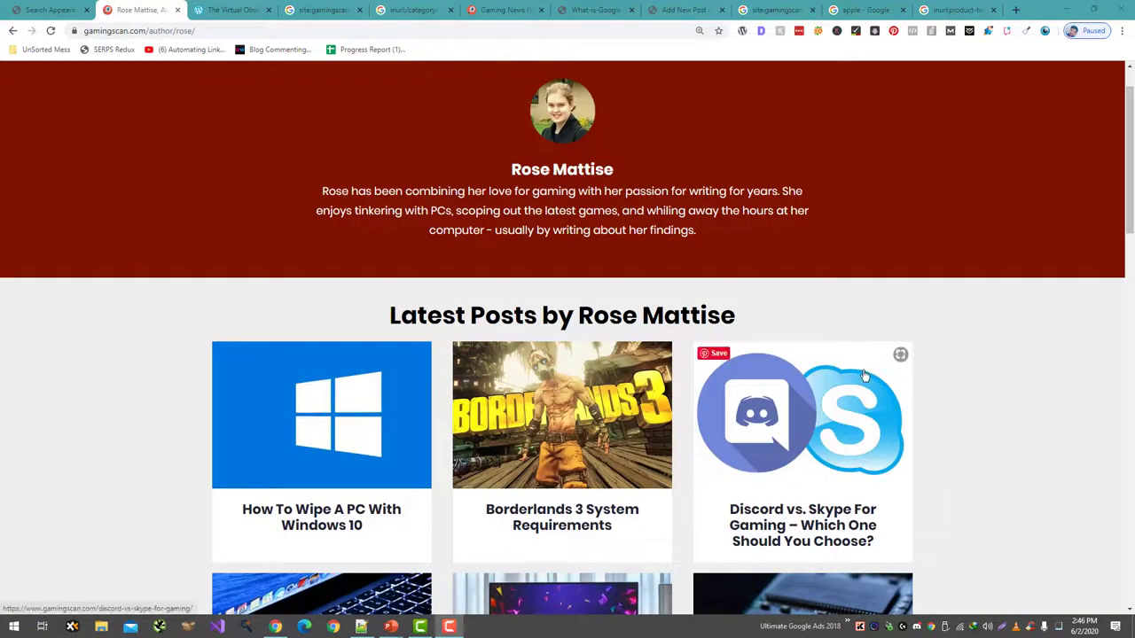
Step: Copy the biography paragraph from the GamingScan author's archive page
{"action": "scroll", "coordinate": [864, 377], "scroll_direction": "down", "scroll_amount": 2}
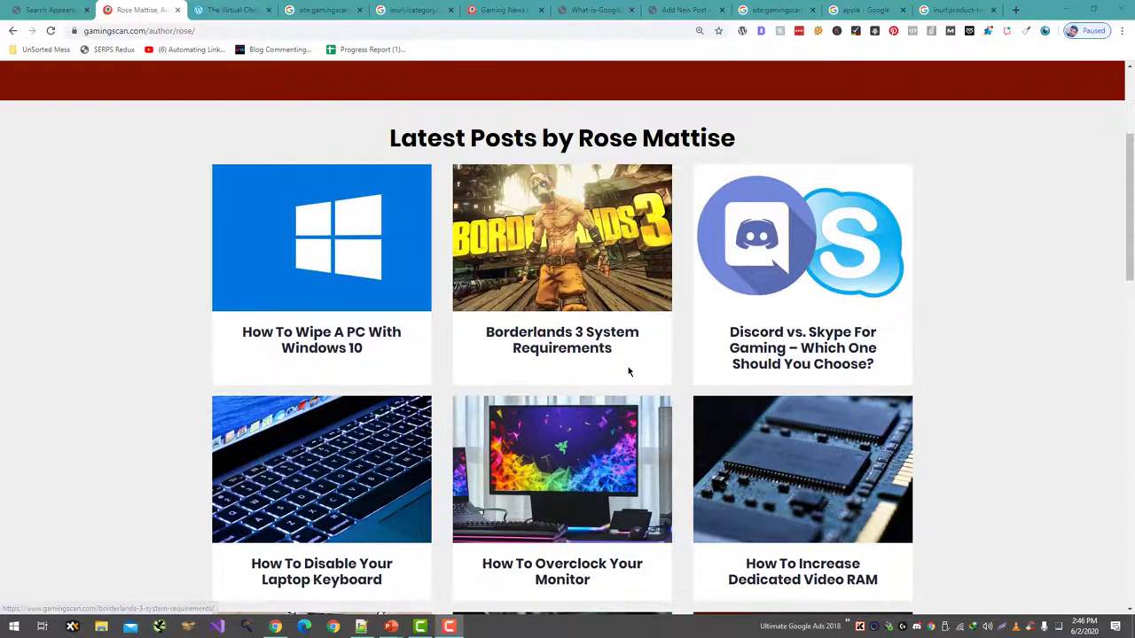
{"action": "scroll", "coordinate": [656, 333], "scroll_direction": "up", "scroll_amount": 3}
{"action": "left_click_drag", "start_coordinate": [729, 293], "coordinate": [236, 239]}
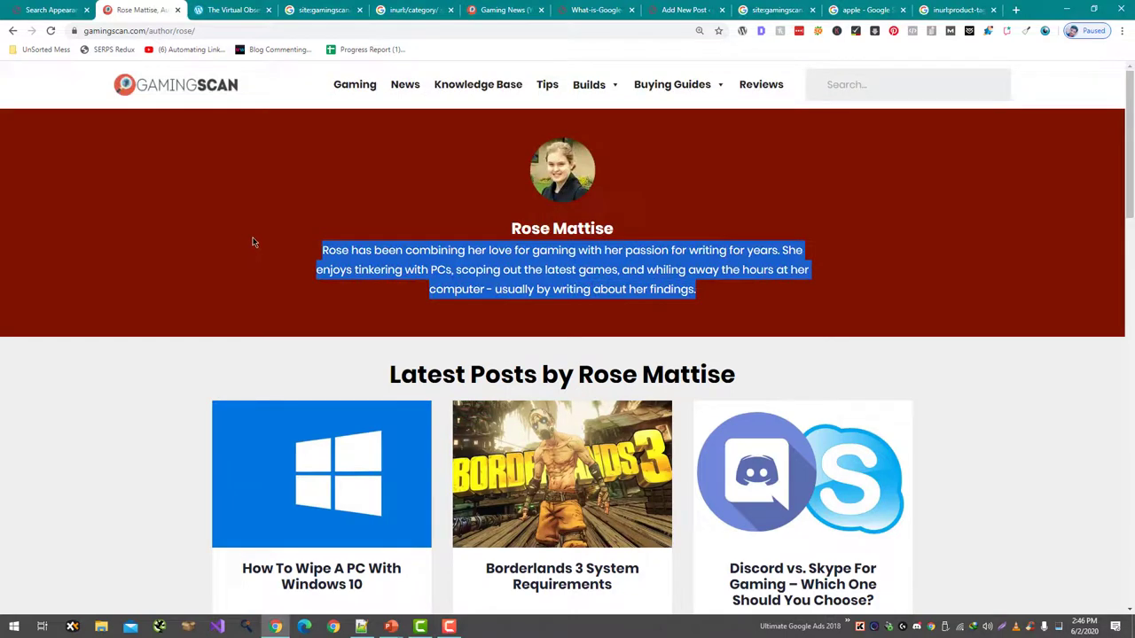
{"action": "left_click", "coordinate": [313, 249]}
{"action": "left_click_drag", "start_coordinate": [313, 249], "coordinate": [844, 325]}
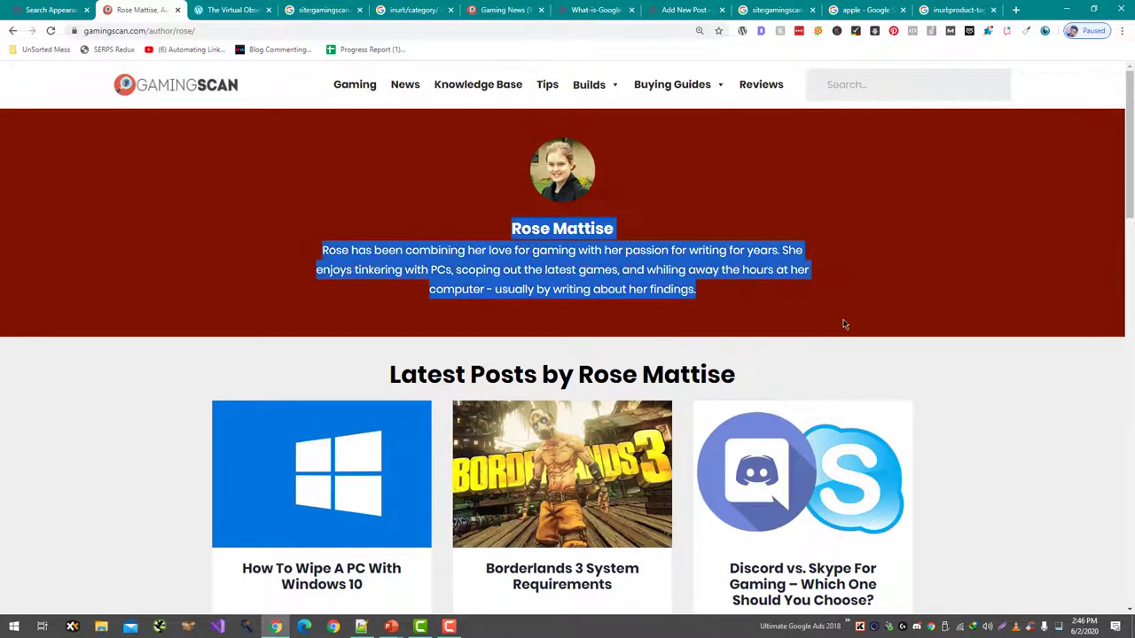
{"action": "left_click", "coordinate": [764, 305]}
{"action": "left_click_drag", "start_coordinate": [778, 308], "coordinate": [313, 245]}
{"action": "key", "text": "ctrl+c"}
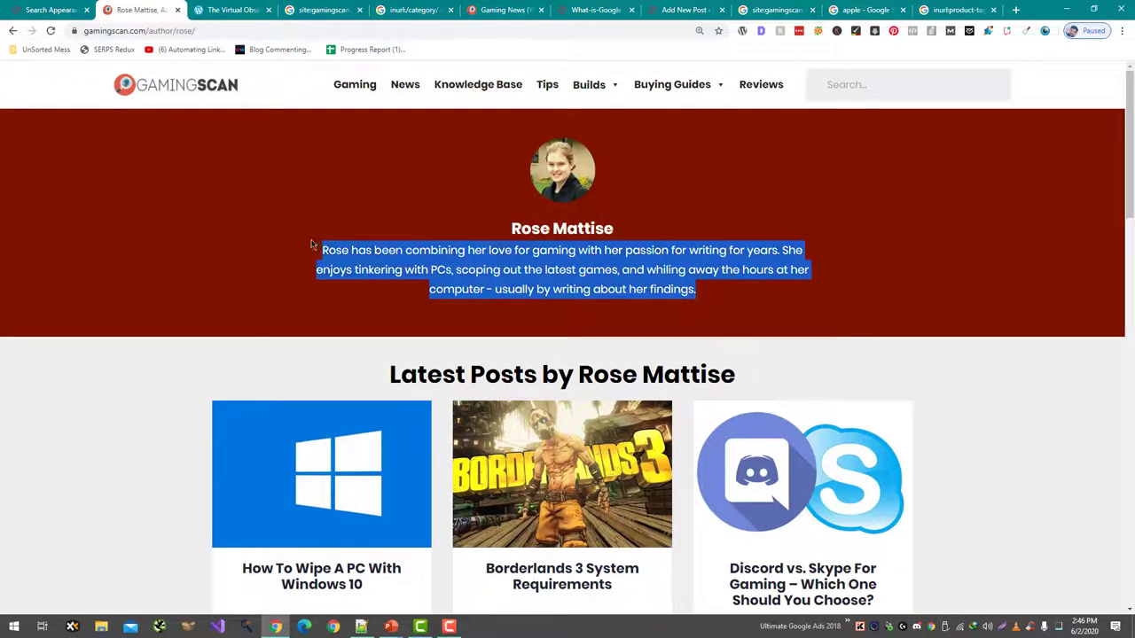
Step: Open Your Profile in a new browser tab and look through its contact and biographical fields
{"action": "left_click", "coordinate": [40, 9]}
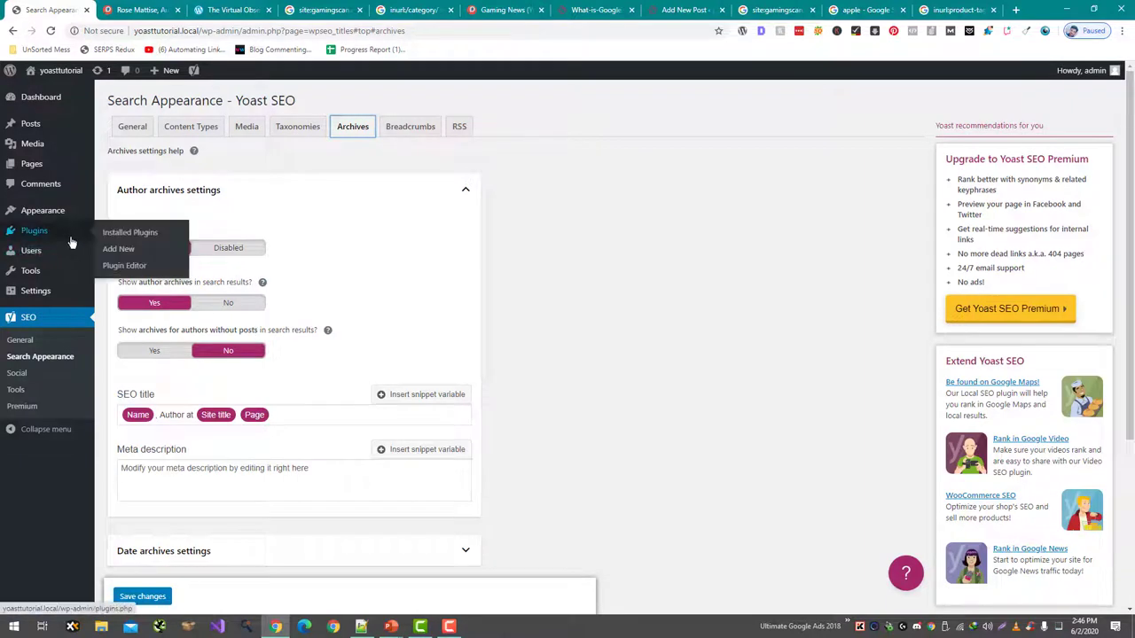
{"action": "mouse_move", "coordinate": [78, 257]}
{"action": "middle_click", "coordinate": [124, 282]}
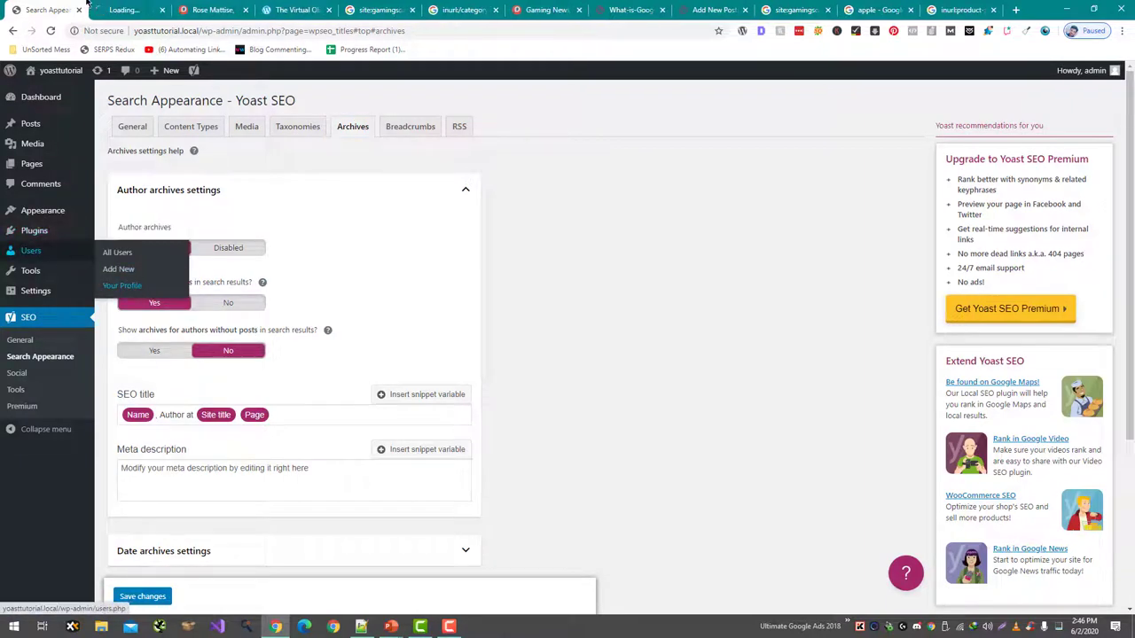
{"action": "left_click", "coordinate": [100, 7]}
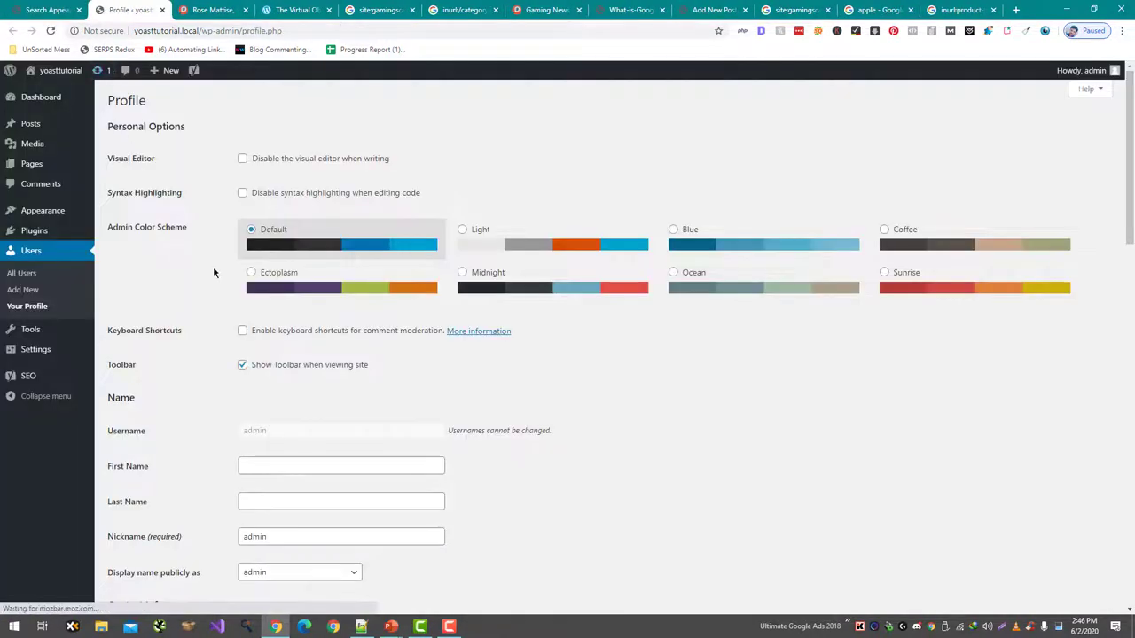
{"action": "scroll", "coordinate": [213, 273], "scroll_direction": "down", "scroll_amount": 5}
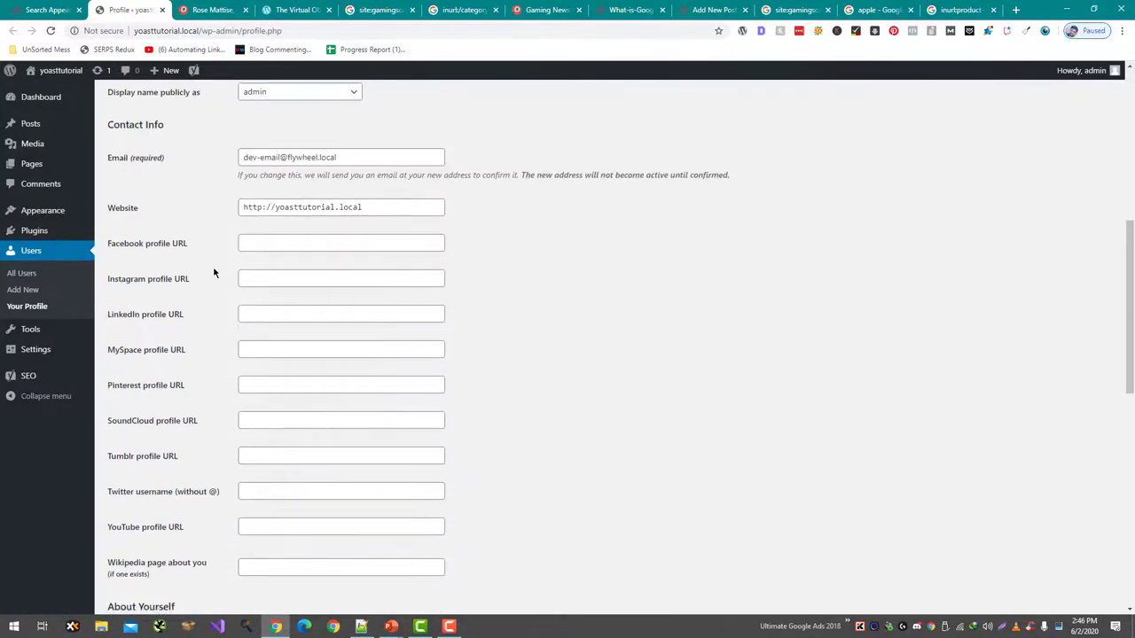
{"action": "scroll", "coordinate": [226, 269], "scroll_direction": "down", "scroll_amount": 7}
{"action": "scroll", "coordinate": [266, 238], "scroll_direction": "up", "scroll_amount": 3}
Step: Paste the copied author biography into the profile's Biographical Info
{"action": "key", "text": "ctrl+Tab"}
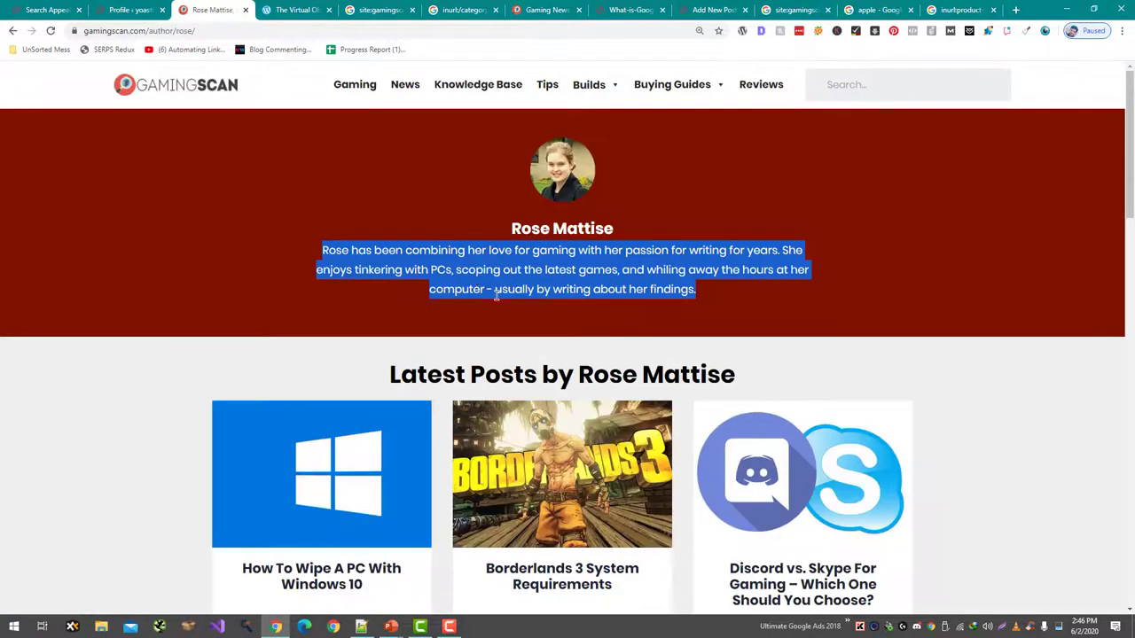
{"action": "left_click", "coordinate": [113, 6]}
{"action": "left_click", "coordinate": [366, 270]}
{"action": "key", "text": "ctrl+v"}
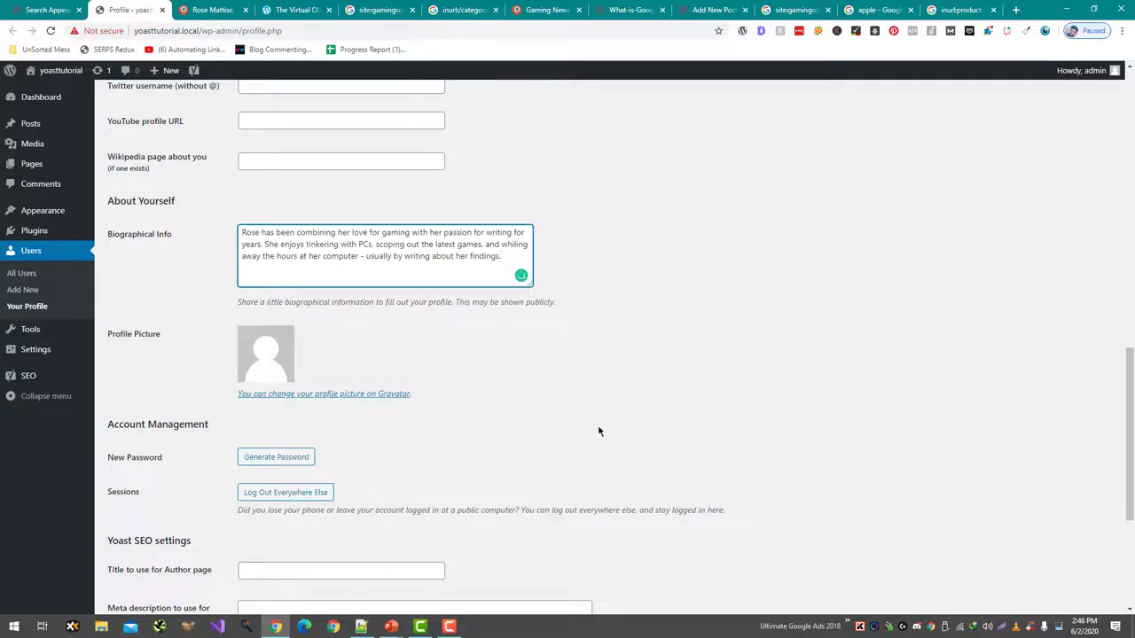
Step: Compare the profile's name fields with the author slug in the GamingScan author page URL
{"action": "scroll", "coordinate": [598, 431], "scroll_direction": "up", "scroll_amount": 6}
{"action": "scroll", "coordinate": [325, 319], "scroll_direction": "down", "scroll_amount": 6}
{"action": "scroll", "coordinate": [317, 431], "scroll_direction": "up", "scroll_amount": 3}
{"action": "left_click", "coordinate": [211, 10]}
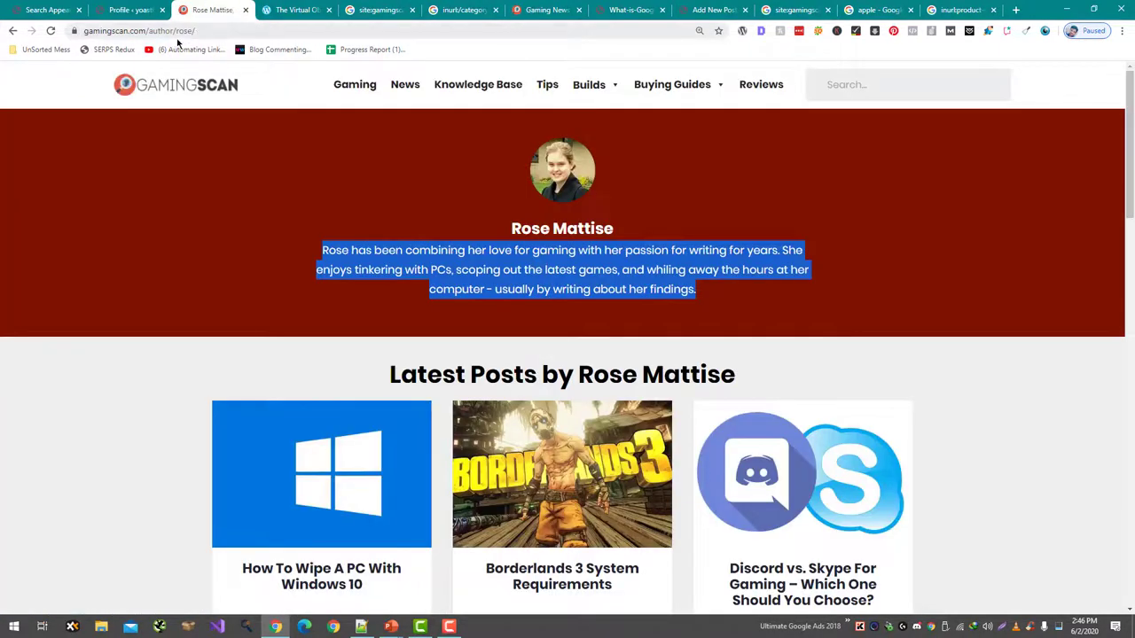
{"action": "left_click_drag", "start_coordinate": [171, 31], "coordinate": [200, 32]}
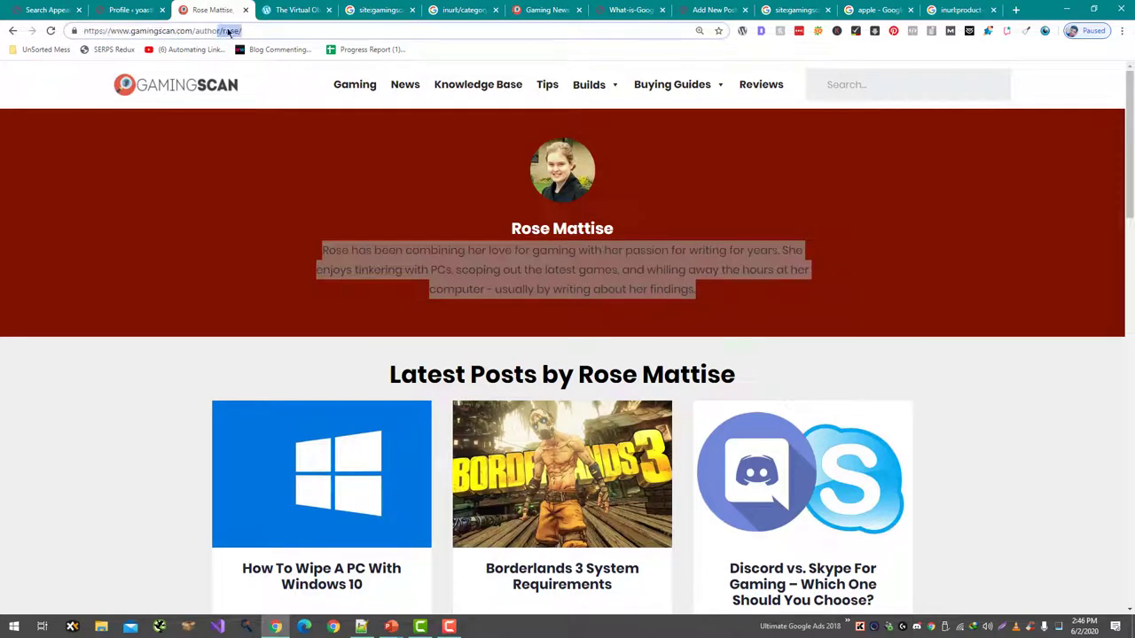
{"action": "left_click", "coordinate": [131, 10]}
{"action": "scroll", "coordinate": [330, 288], "scroll_direction": "up", "scroll_amount": 7}
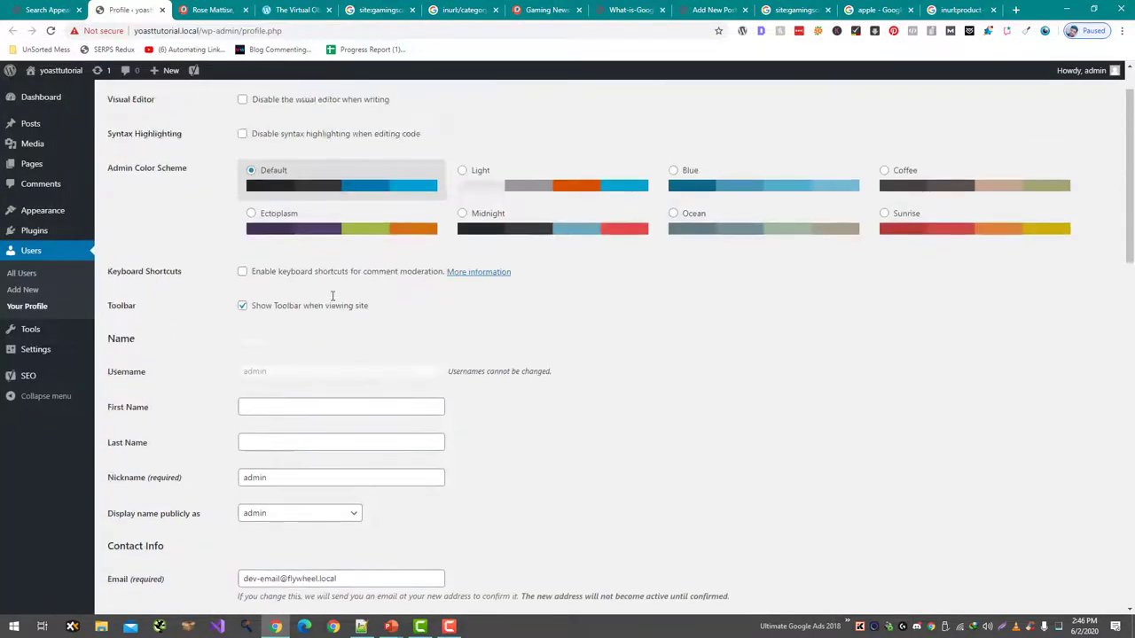
Step: Look through the profile's name, contact, social URL, biographical and Yoast SEO author fields
{"action": "scroll", "coordinate": [333, 296], "scroll_direction": "down", "scroll_amount": 3}
{"action": "key", "text": "ctrl+Tab"}
{"action": "left_click", "coordinate": [142, 9]}
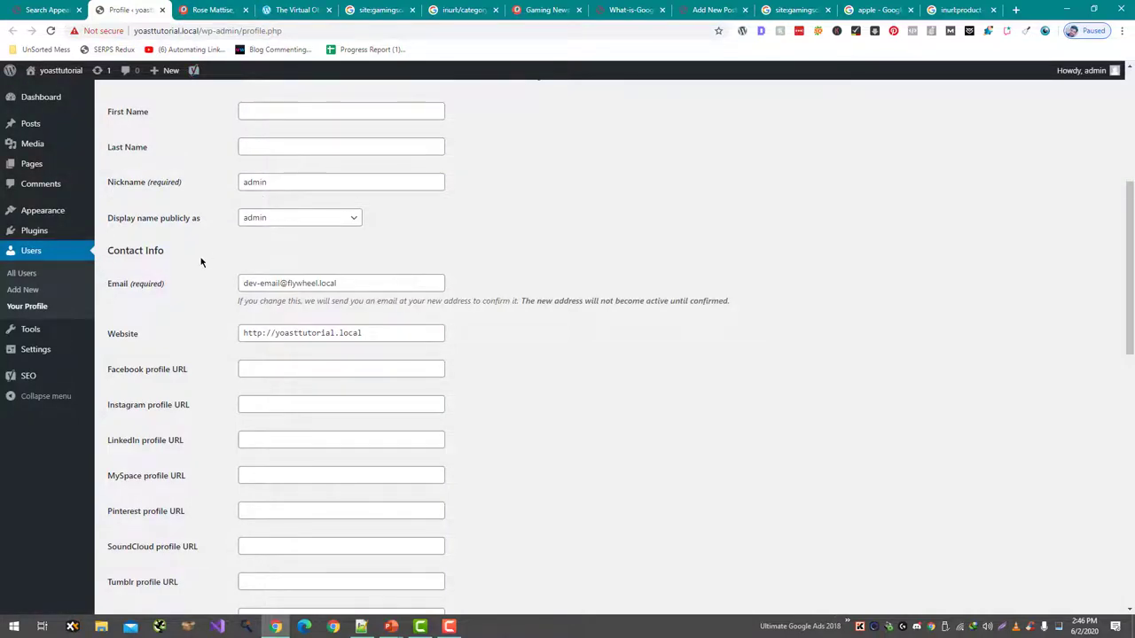
{"action": "scroll", "coordinate": [262, 226], "scroll_direction": "down", "scroll_amount": 7}
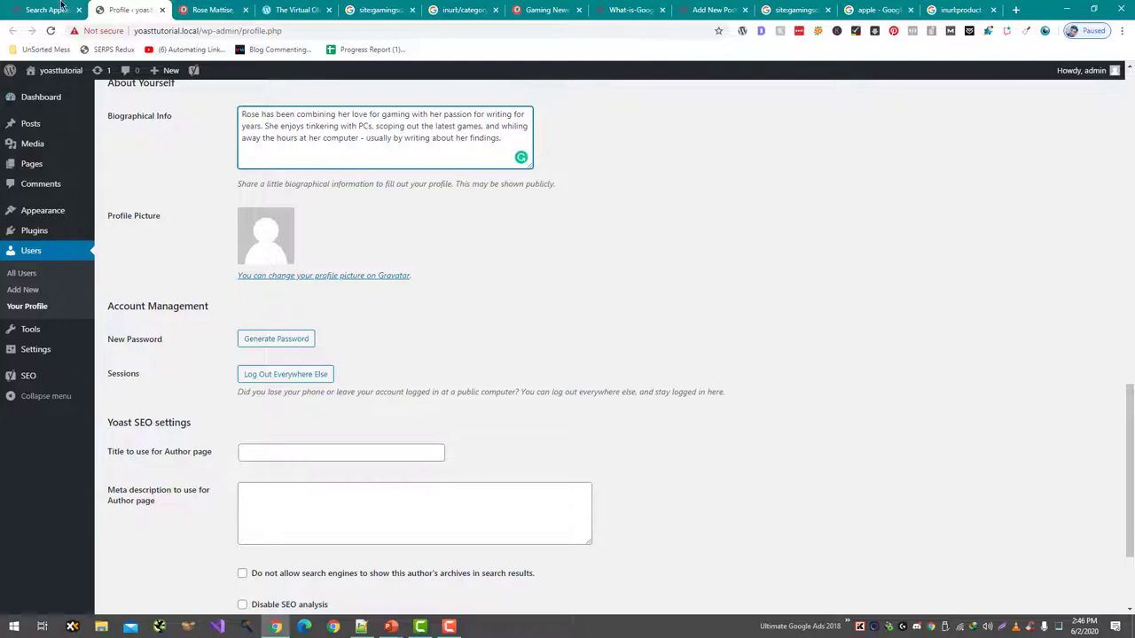
Step: Disable author archives in the Search Appearance archive settings and expand the date archives settings
{"action": "key", "text": "ctrl+shift+Tab"}
{"action": "key", "text": "ctrl+Tab"}
{"action": "key", "text": "ctrl+shift+Tab"}
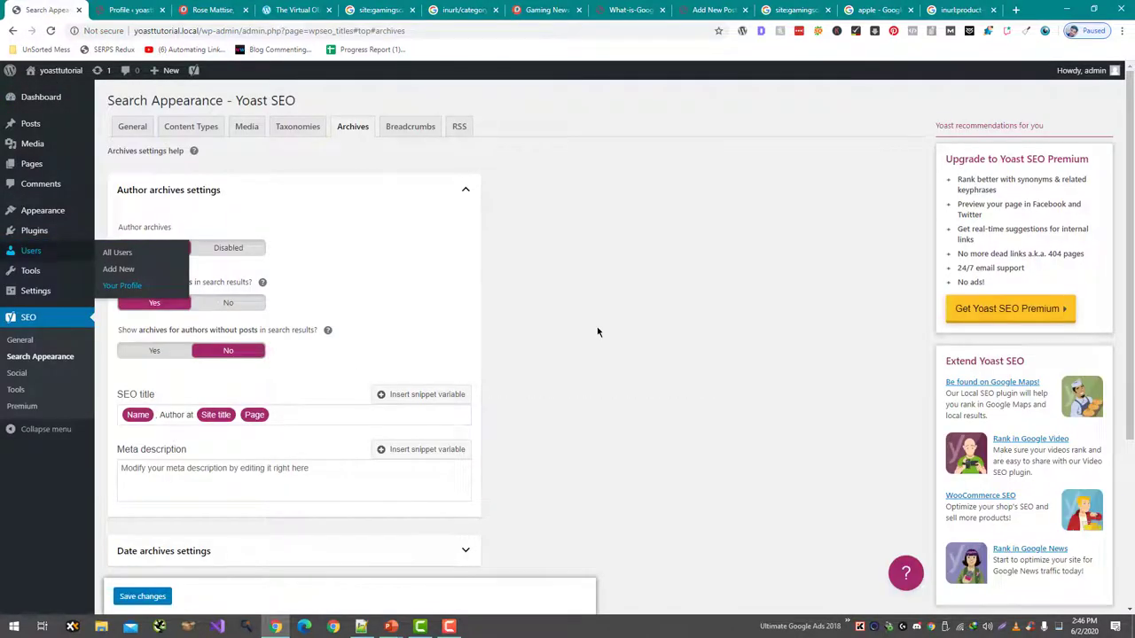
{"action": "scroll", "coordinate": [306, 169], "scroll_direction": "down", "scroll_amount": 2}
{"action": "scroll", "coordinate": [245, 183], "scroll_direction": "up", "scroll_amount": 2}
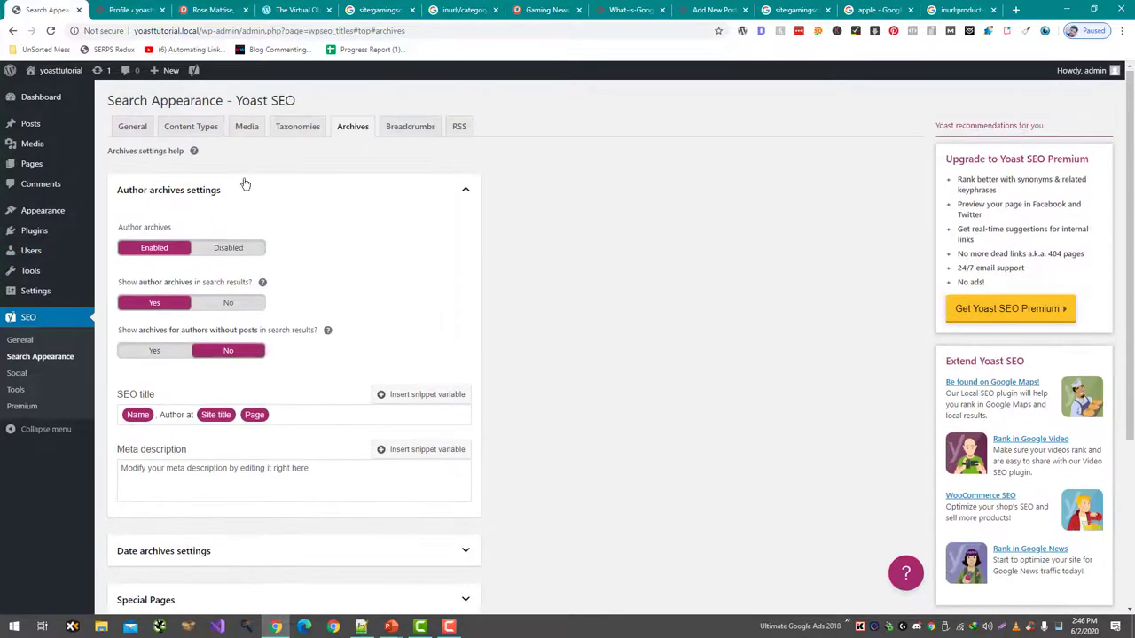
{"action": "left_click", "coordinate": [240, 248]}
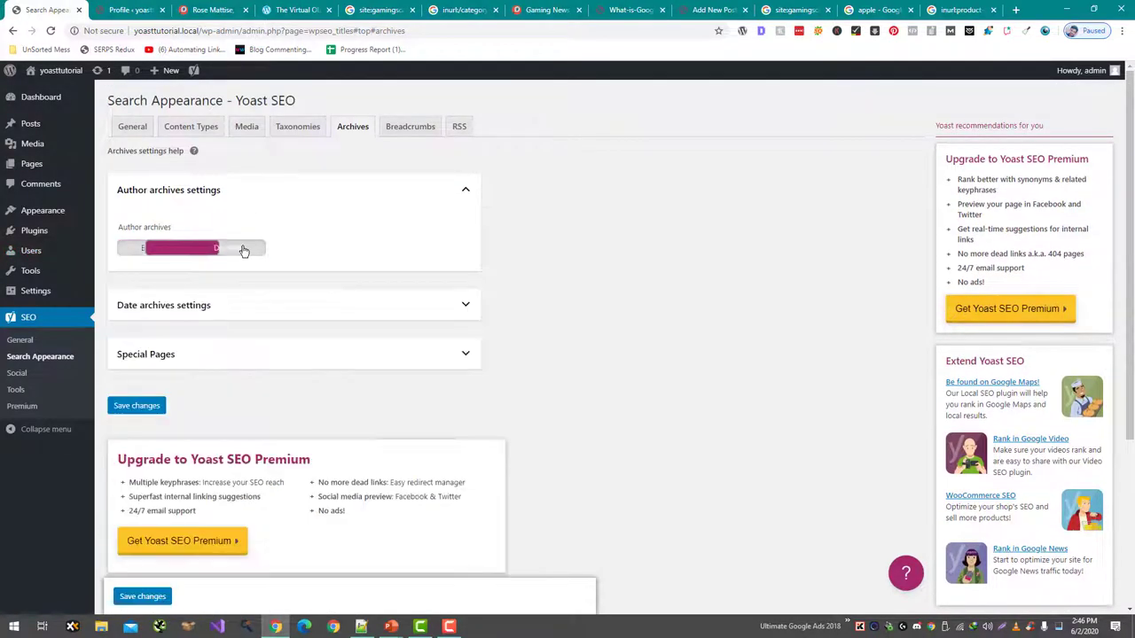
{"action": "left_click", "coordinate": [233, 311]}
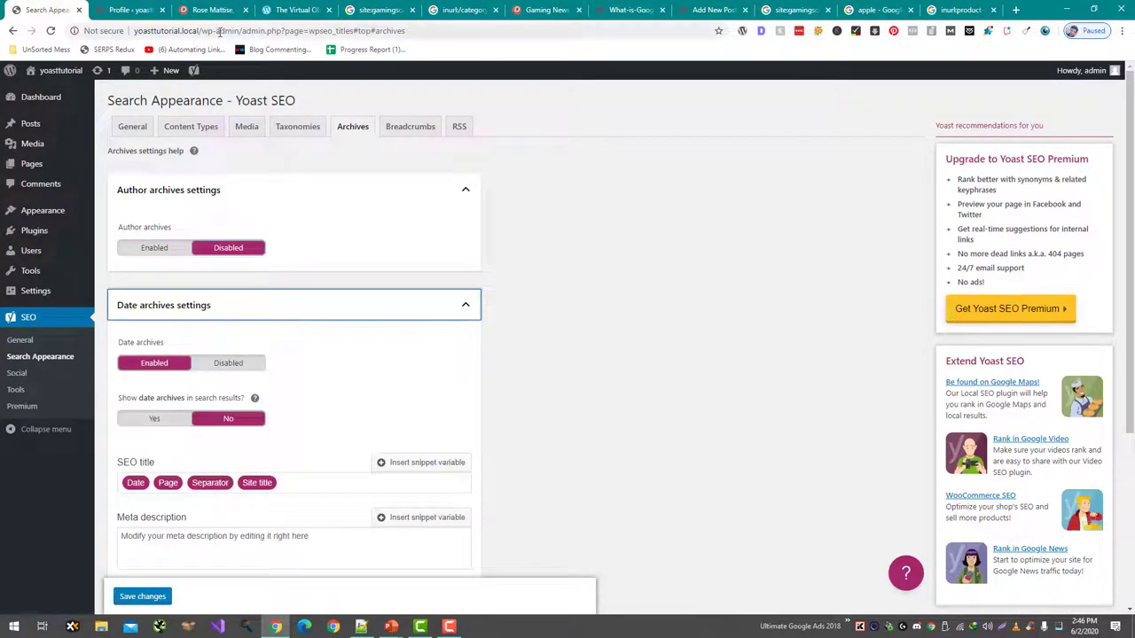
Step: Write the example date archive address yoasttutorial.local/2018/10/1 in the browser without loading it
{"action": "left_click_drag", "start_coordinate": [200, 31], "coordinate": [488, 38]}
{"action": "type", "text": "2018"}
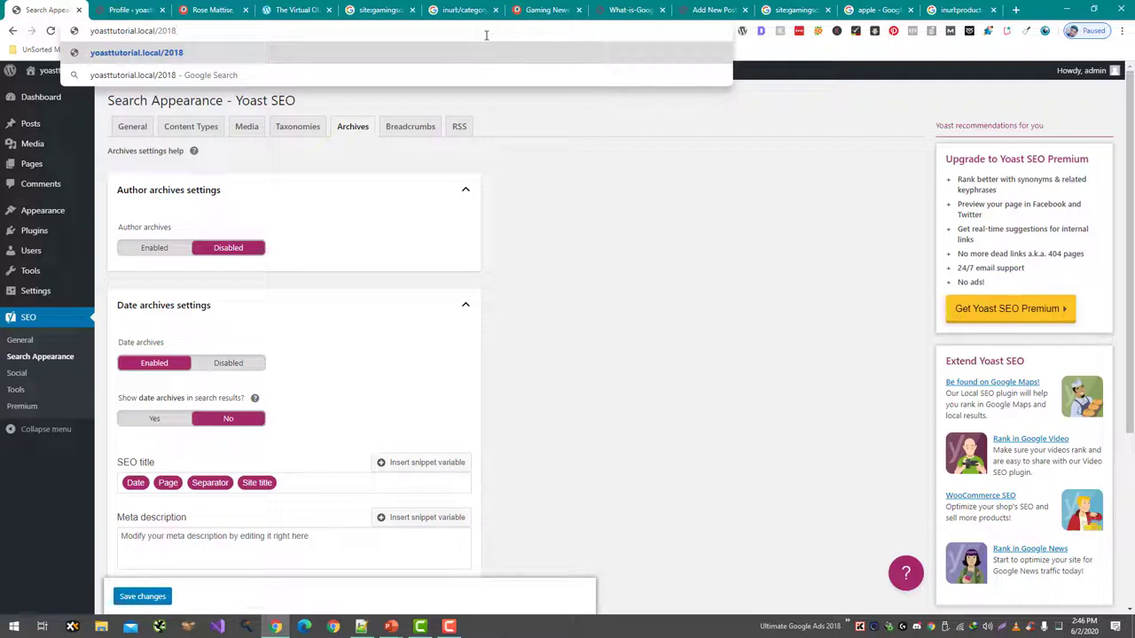
{"action": "type", "text": "/10/1"}
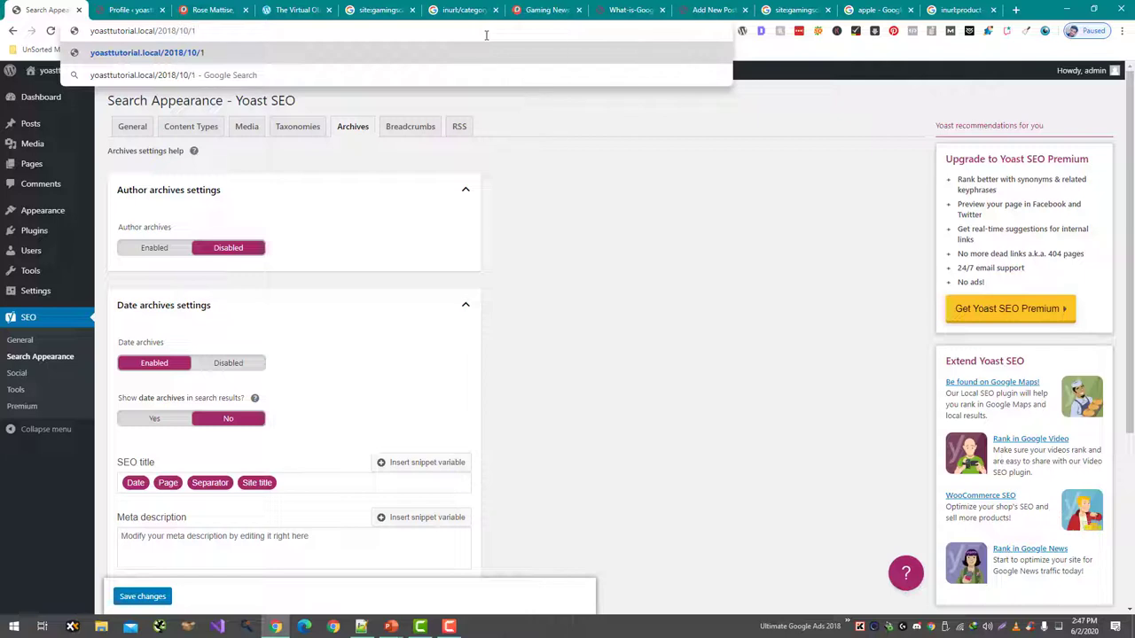
{"action": "left_click", "coordinate": [520, 279]}
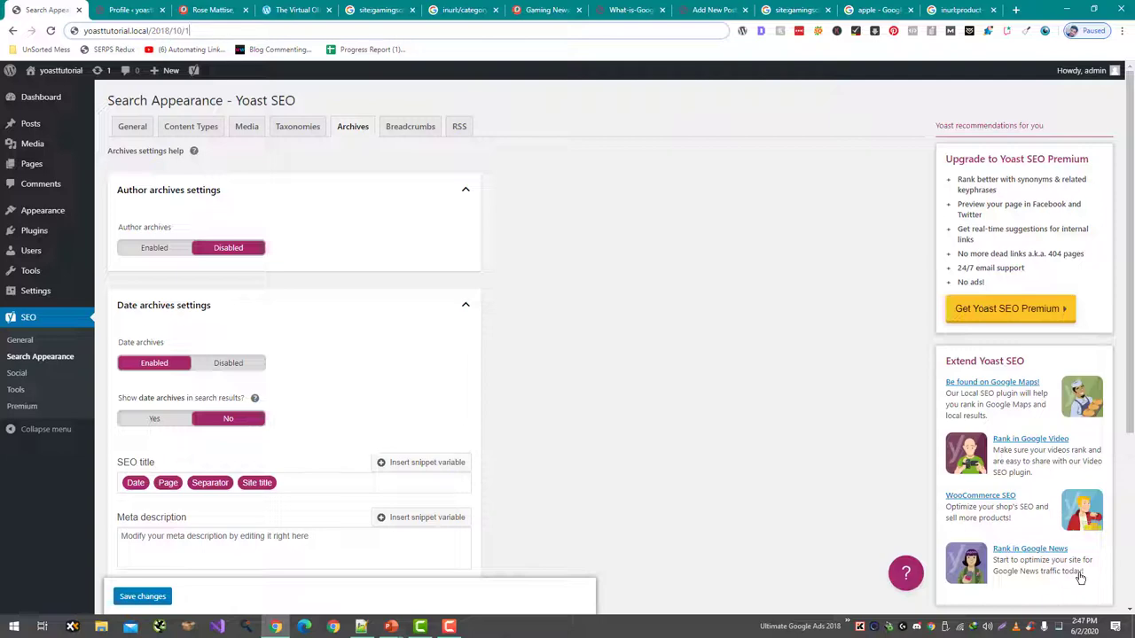
Step: Disable date archives and save the archive settings
{"action": "scroll", "coordinate": [133, 196], "scroll_direction": "down", "scroll_amount": 2}
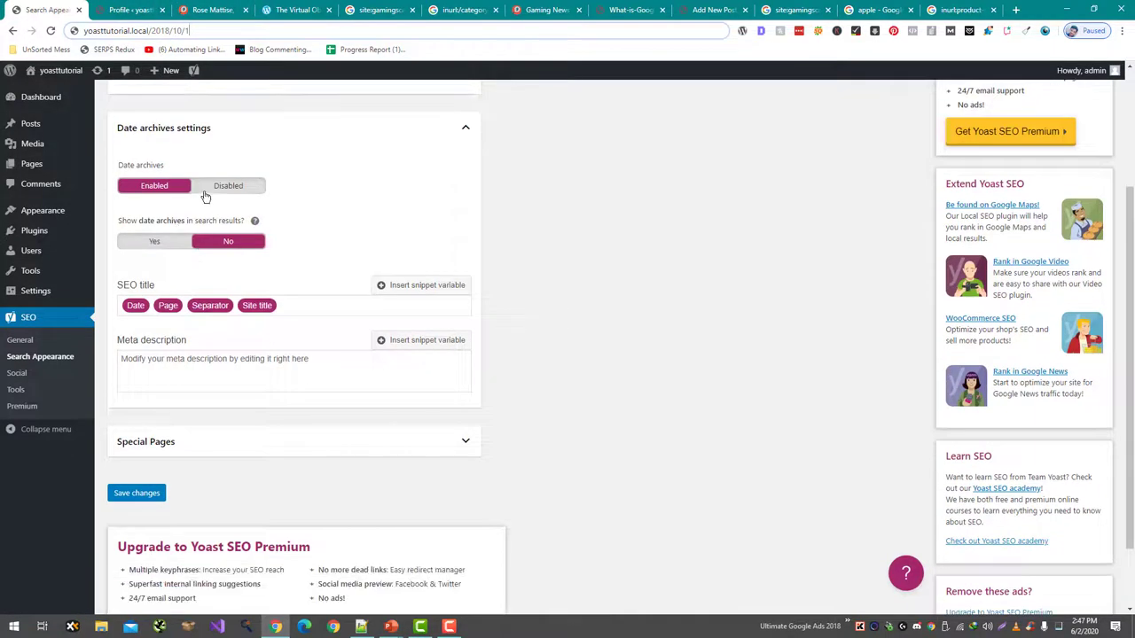
{"action": "left_click", "coordinate": [209, 188]}
{"action": "left_click", "coordinate": [212, 241]}
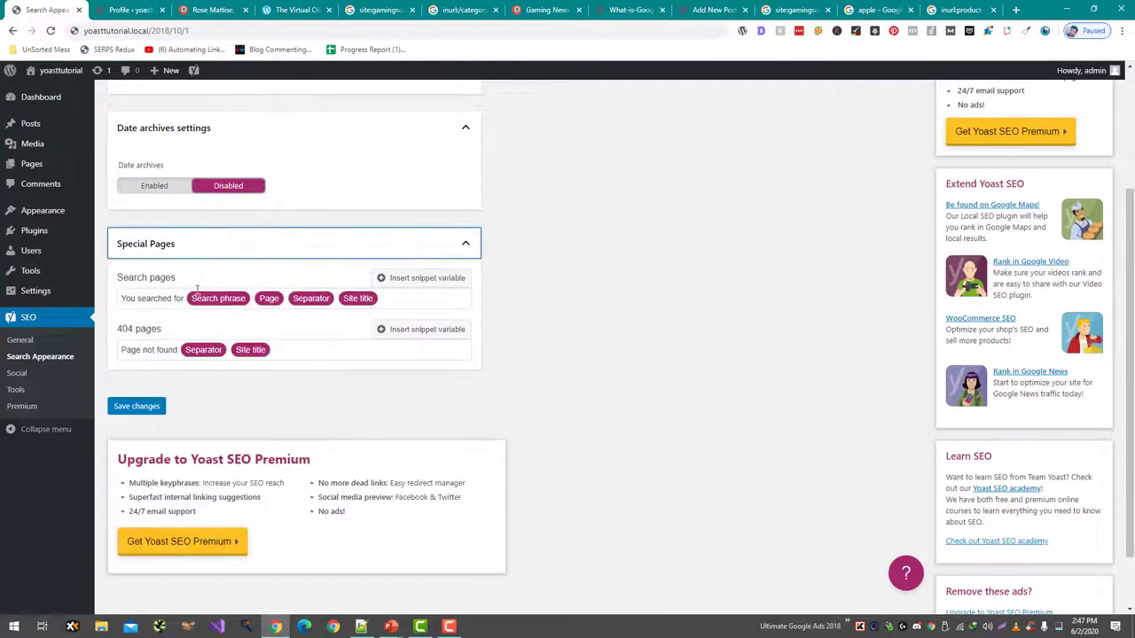
{"action": "left_click", "coordinate": [146, 405]}
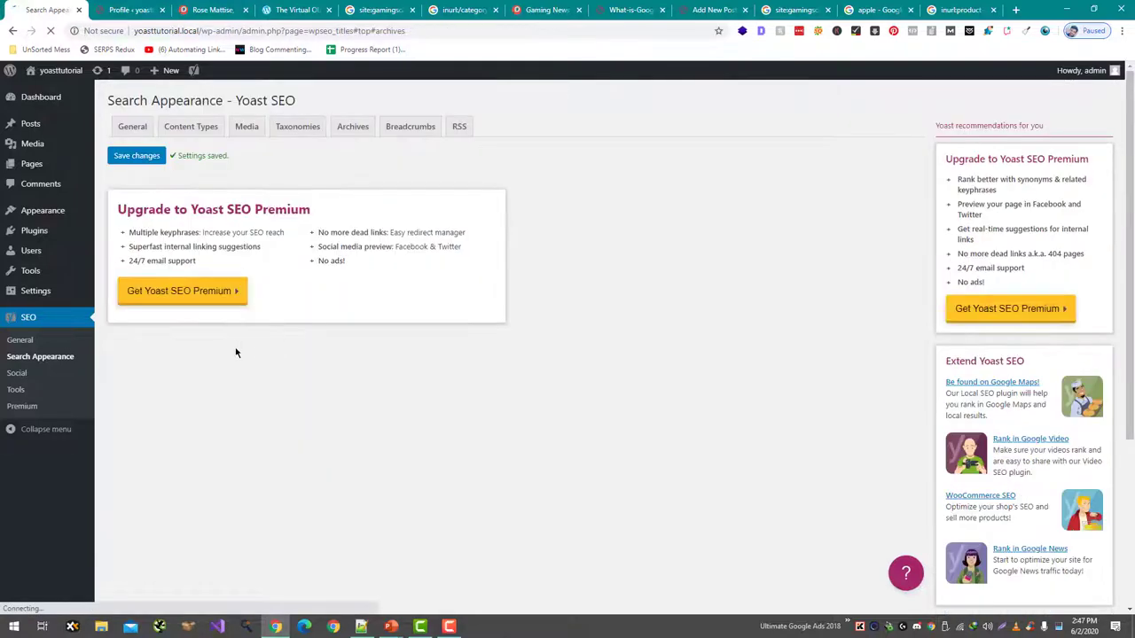
Step: Review the title templates for search pages and 404 pages under Special Pages
{"action": "scroll", "coordinate": [347, 315], "scroll_direction": "down", "scroll_amount": 1}
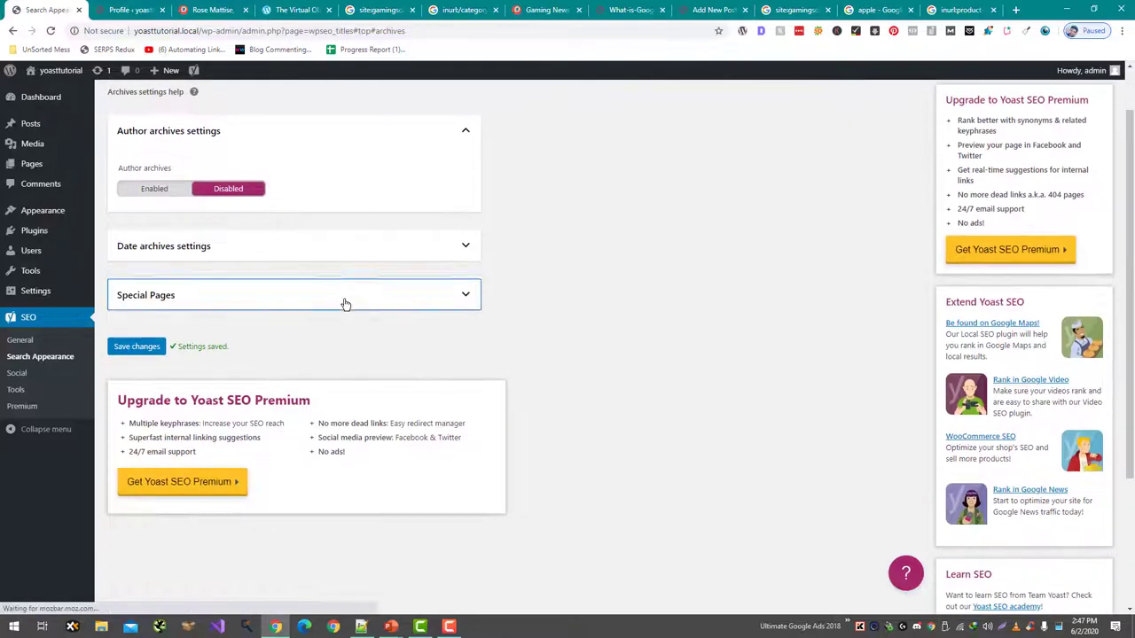
{"action": "left_click", "coordinate": [345, 302]}
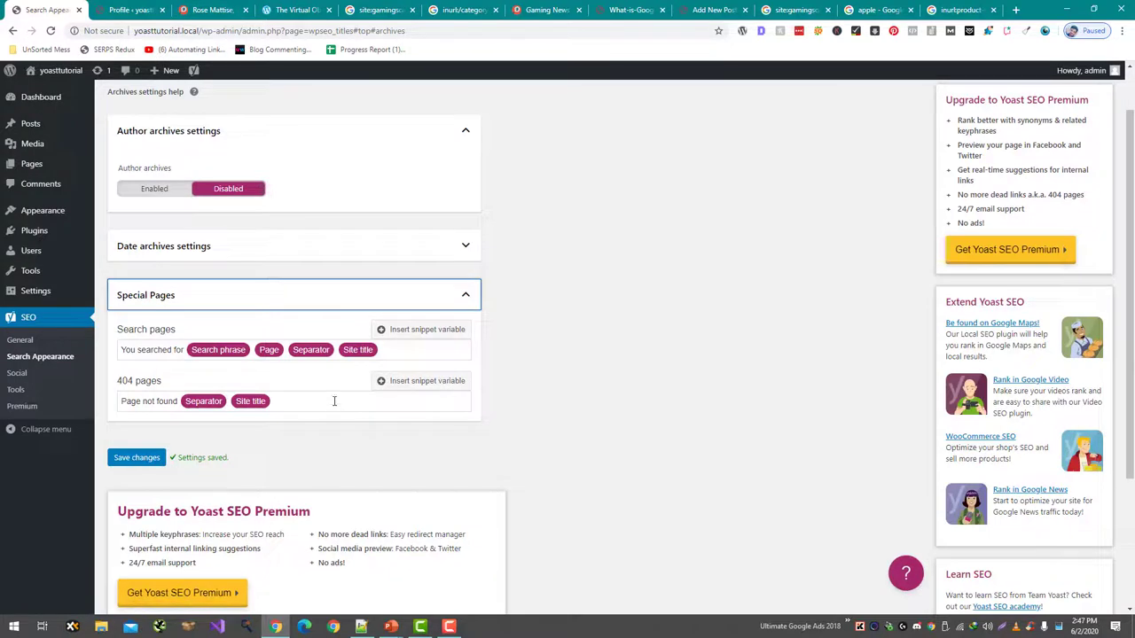
{"action": "left_click_drag", "start_coordinate": [284, 400], "coordinate": [112, 401]}
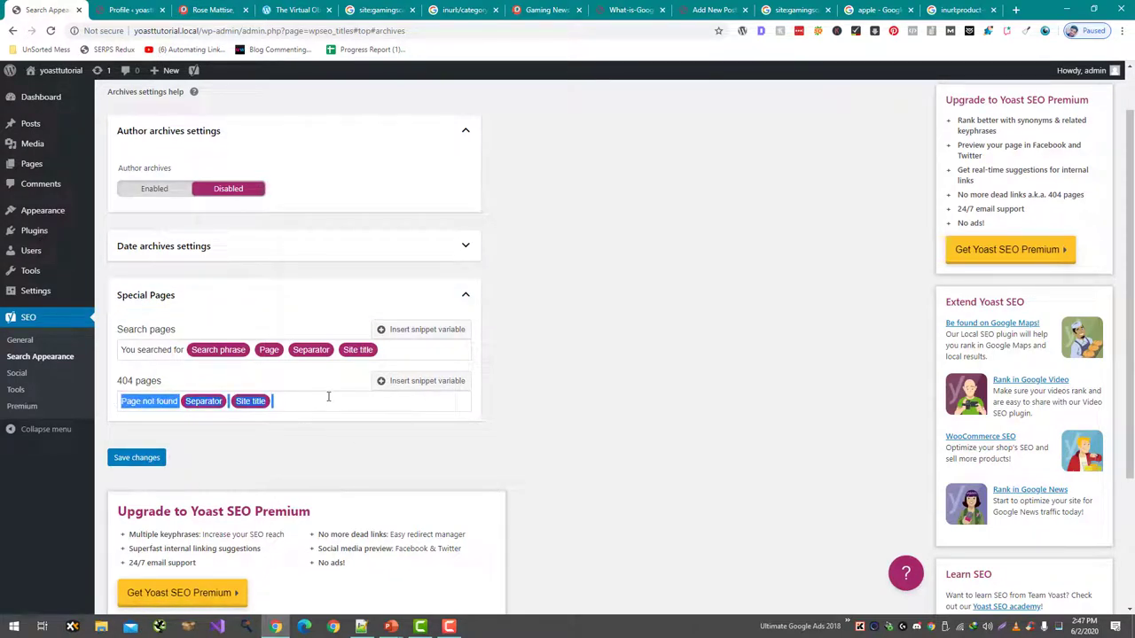
{"action": "left_click_drag", "start_coordinate": [385, 355], "coordinate": [151, 353]}
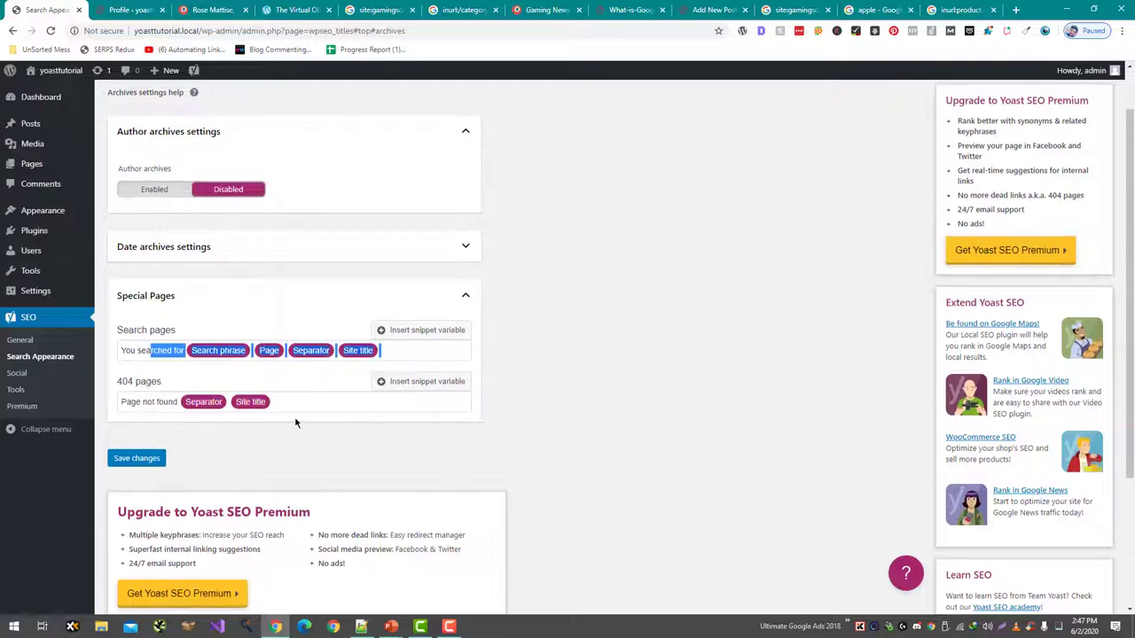
{"action": "scroll", "coordinate": [296, 422], "scroll_direction": "up", "scroll_amount": 1}
Step: Enable Yoast breadcrumbs with their default options and save the changes
{"action": "left_click", "coordinate": [406, 129]}
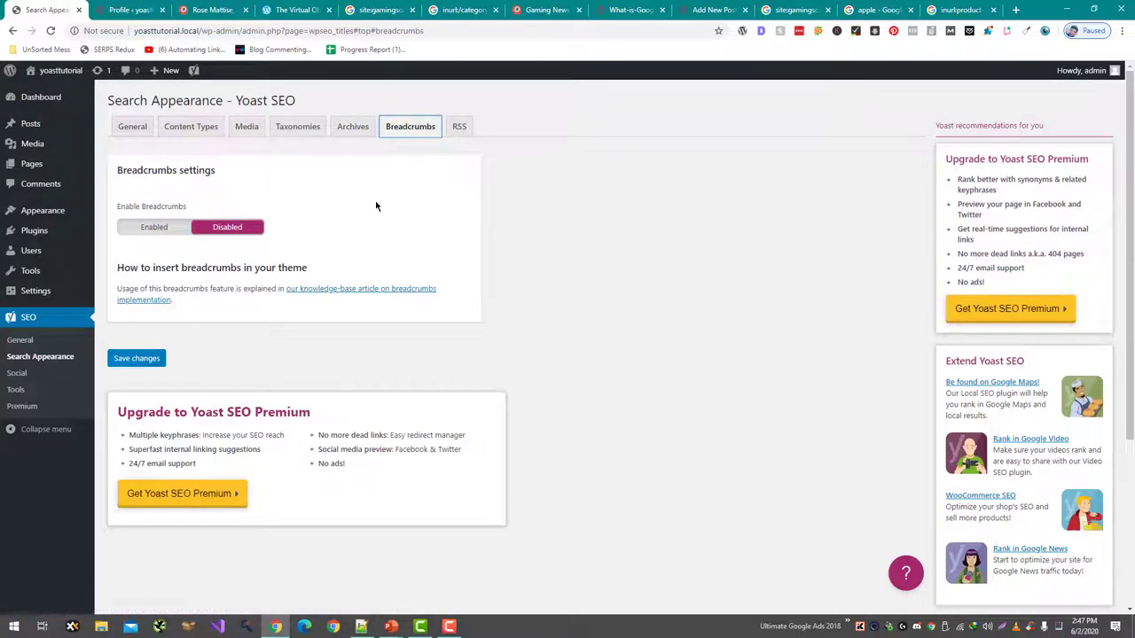
{"action": "left_click", "coordinate": [138, 229]}
{"action": "scroll", "coordinate": [277, 291], "scroll_direction": "down", "scroll_amount": 3}
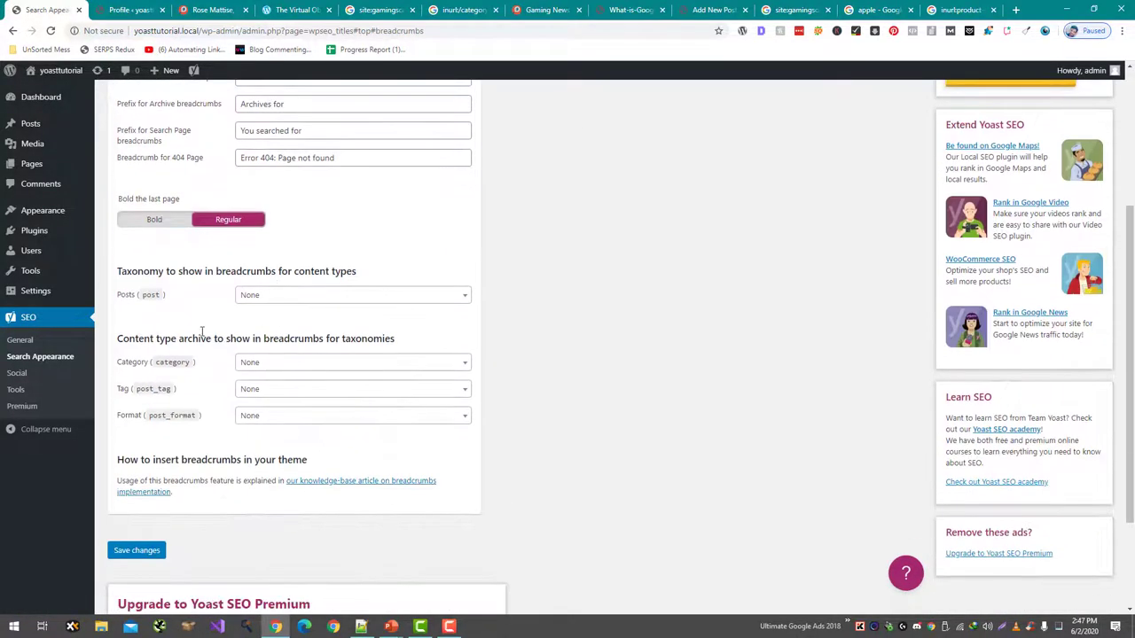
{"action": "left_click", "coordinate": [135, 551]}
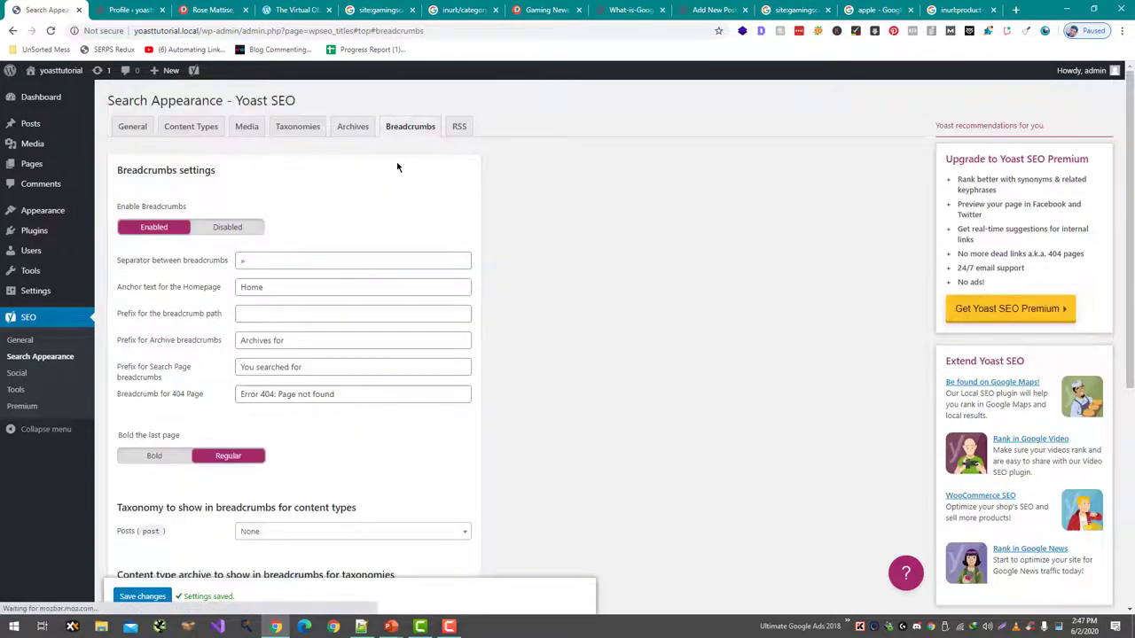
Step: Look over the breadcrumb options and theme implementation link, and the RSS feed content settings
{"action": "scroll", "coordinate": [371, 261], "scroll_direction": "down", "scroll_amount": 1}
{"action": "scroll", "coordinate": [370, 261], "scroll_direction": "down", "scroll_amount": 2}
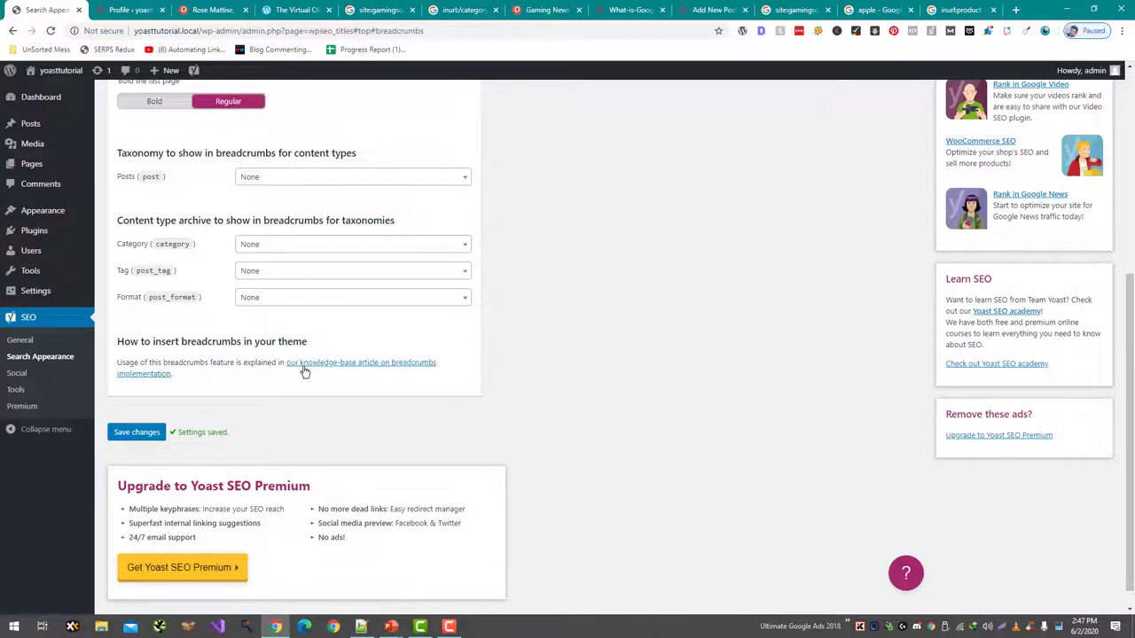
{"action": "scroll", "coordinate": [304, 372], "scroll_direction": "up", "scroll_amount": 2}
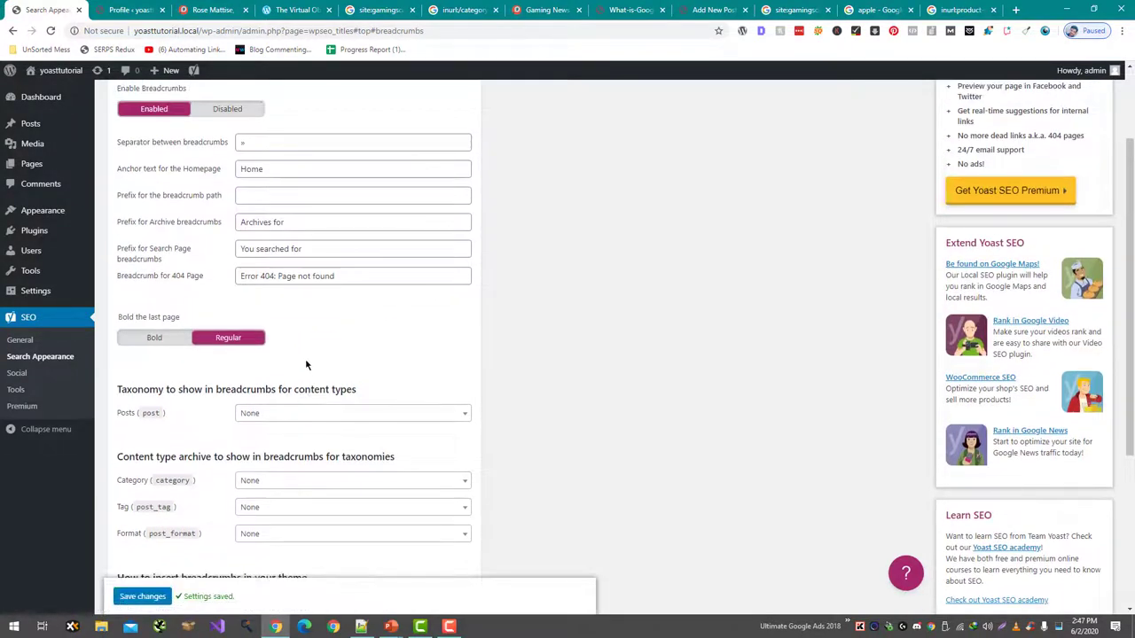
{"action": "scroll", "coordinate": [306, 365], "scroll_direction": "up", "scroll_amount": 1}
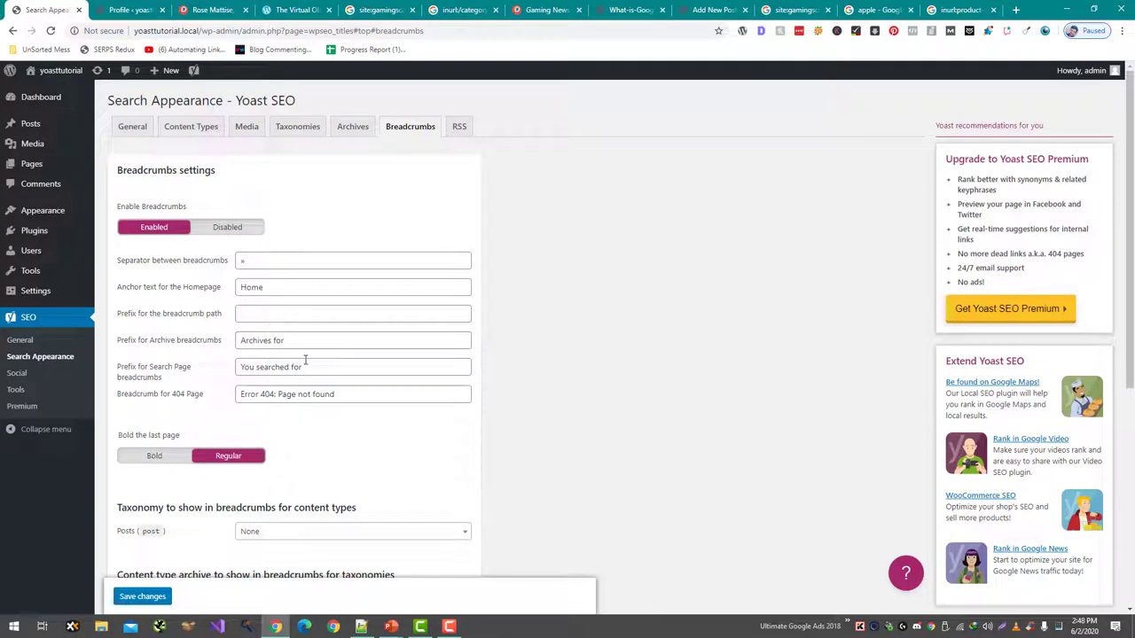
{"action": "left_click", "coordinate": [448, 130]}
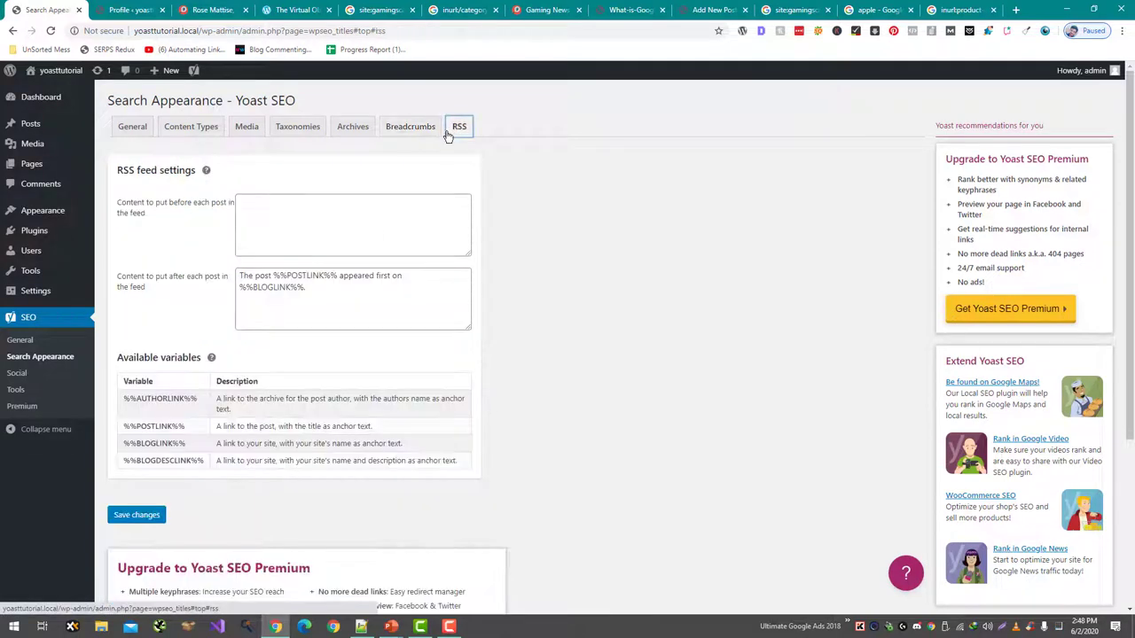
{"action": "left_click", "coordinate": [432, 197]}
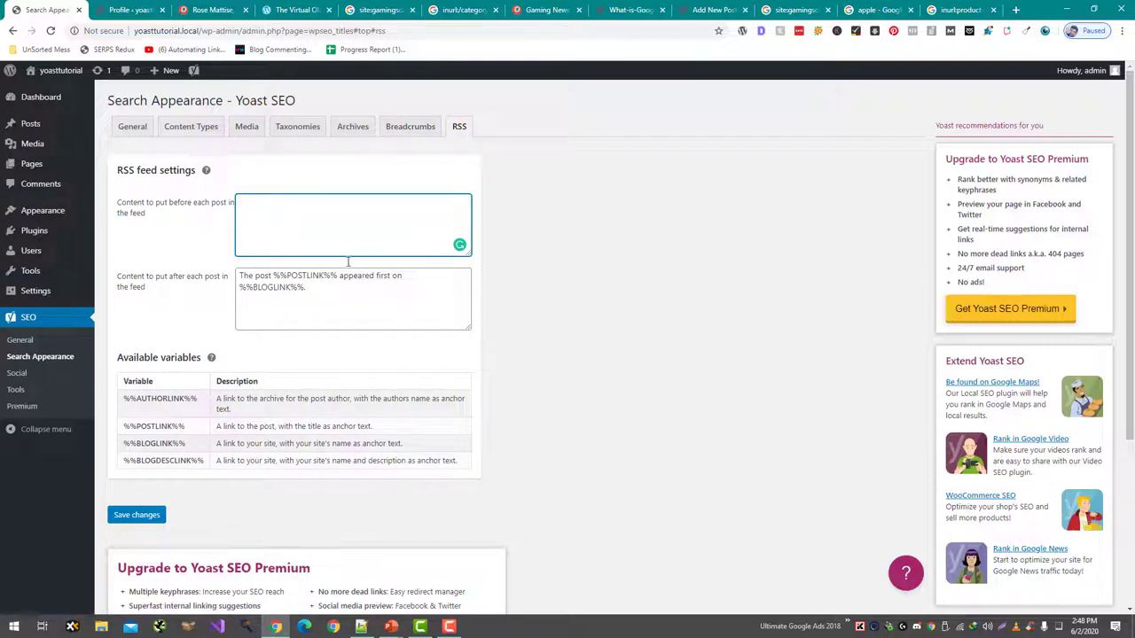
Step: Open Yoast's Social accounts settings and compare the profile fields with the social profiles in Google's results for apple
{"action": "left_click", "coordinate": [33, 380]}
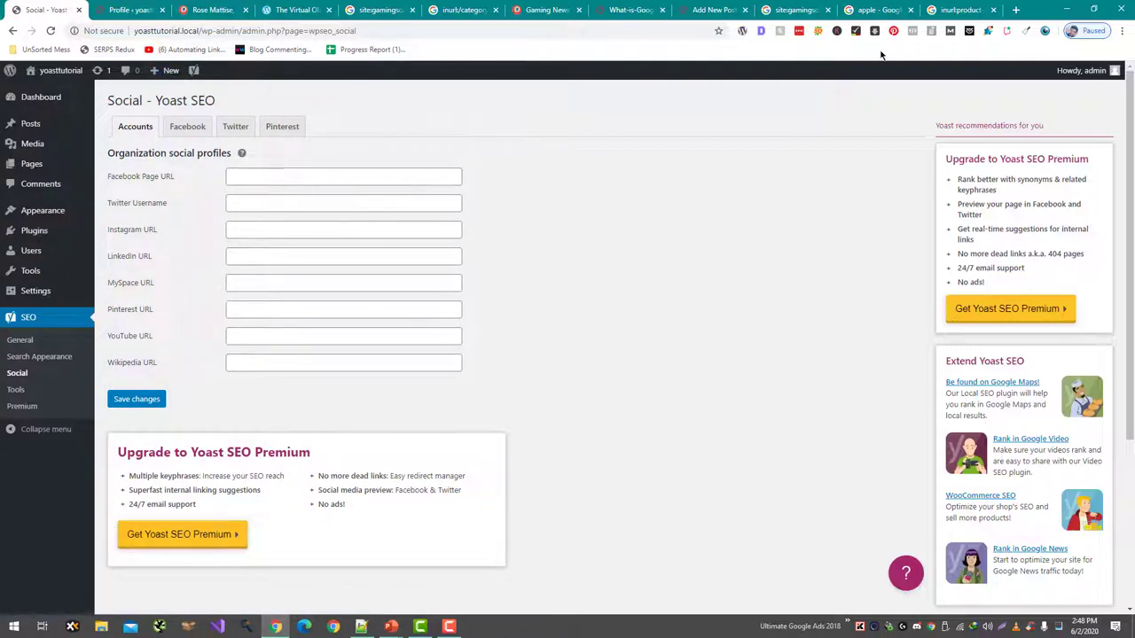
{"action": "left_click_drag", "start_coordinate": [876, 6], "coordinate": [213, 9]}
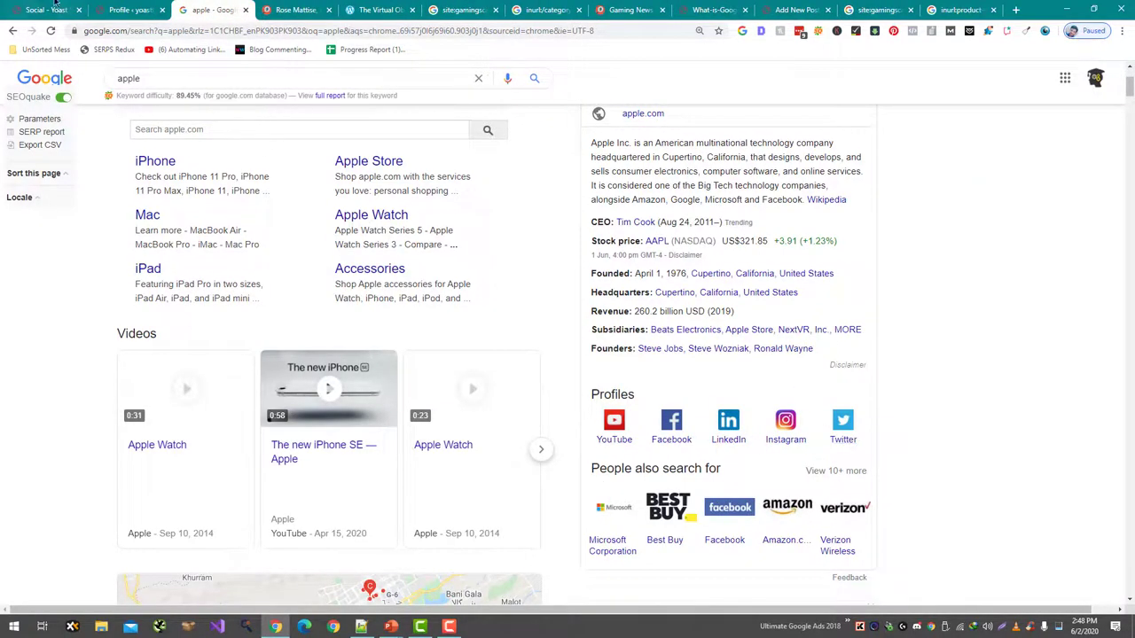
{"action": "key", "text": "ctrl+1"}
{"action": "left_click", "coordinate": [163, 6]}
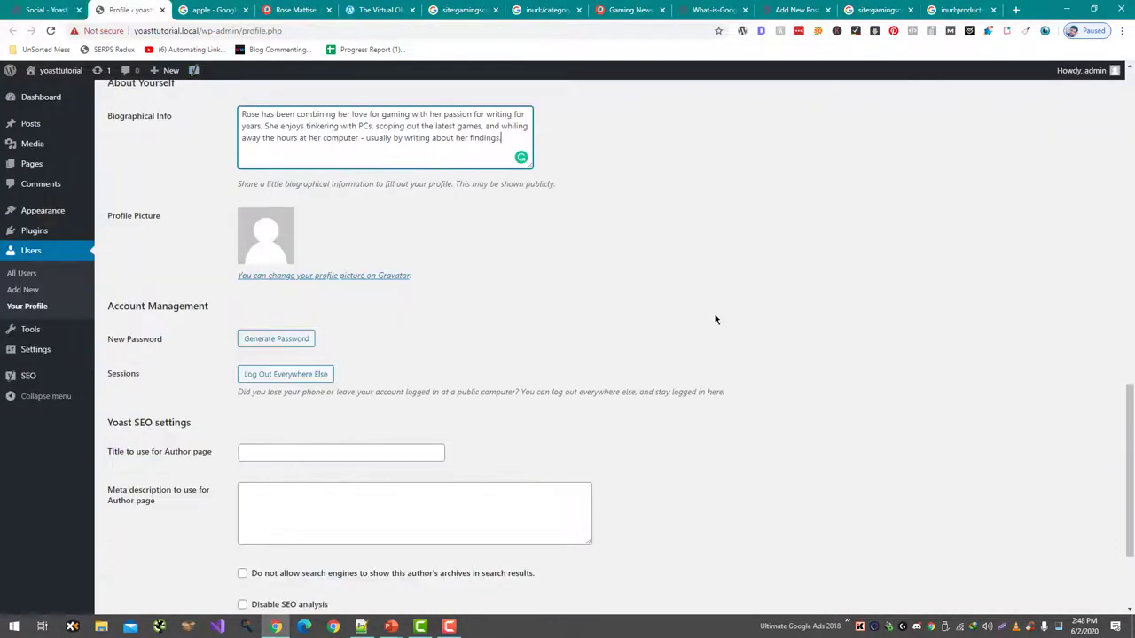
{"action": "key", "text": "ctrl+Tab"}
{"action": "key", "text": "ctrl+shift+Page_Up"}
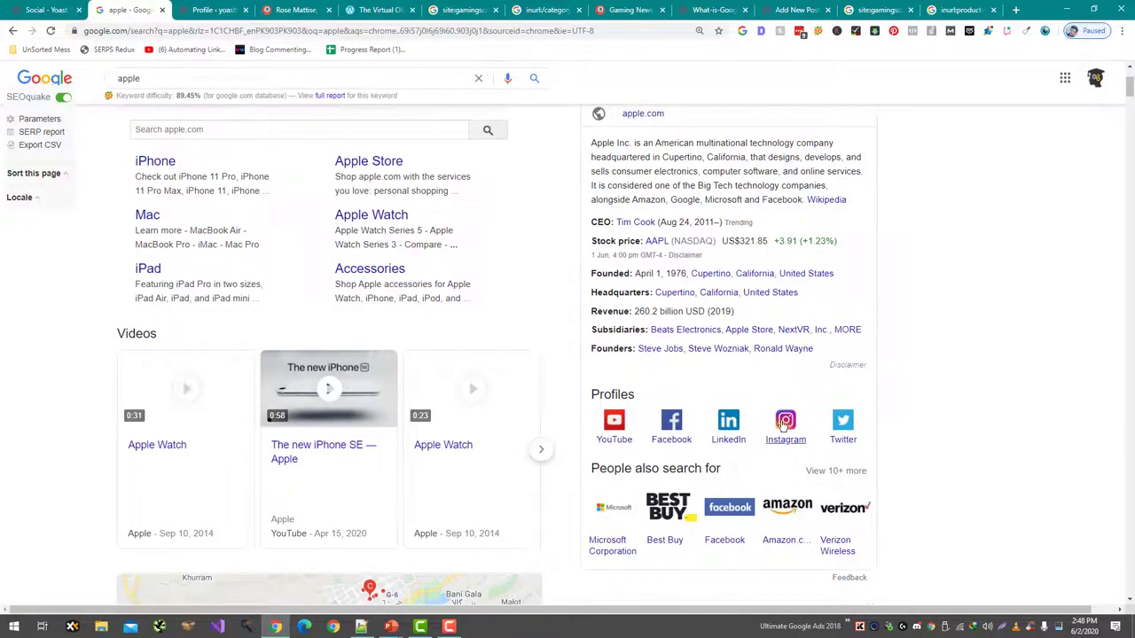
{"action": "key", "text": "ctrl+Page_Up"}
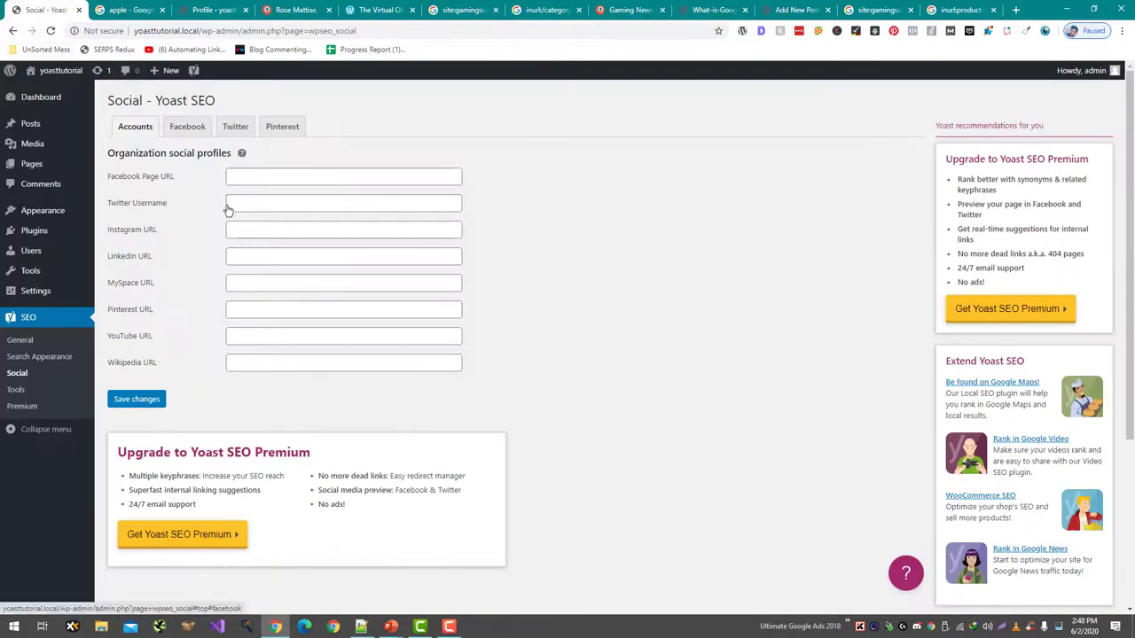
Step: Examine the Facebook social settings, including the frontpage image, title and description fields and the Facebook App ID
{"action": "left_click", "coordinate": [186, 135]}
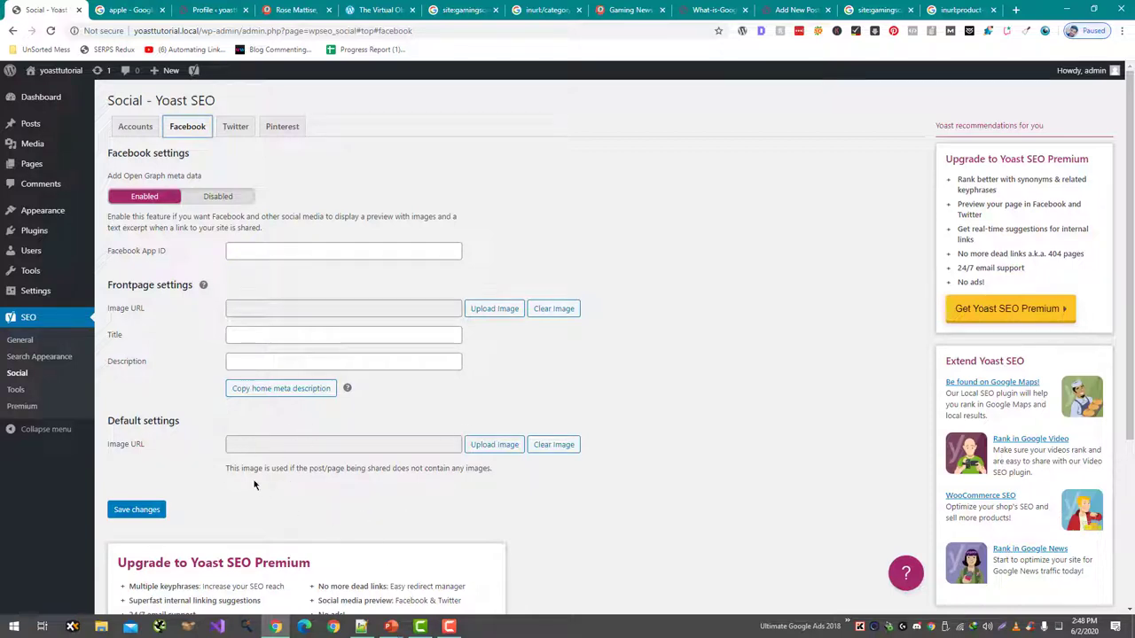
{"action": "left_click", "coordinate": [229, 309]}
{"action": "left_click", "coordinate": [245, 332]}
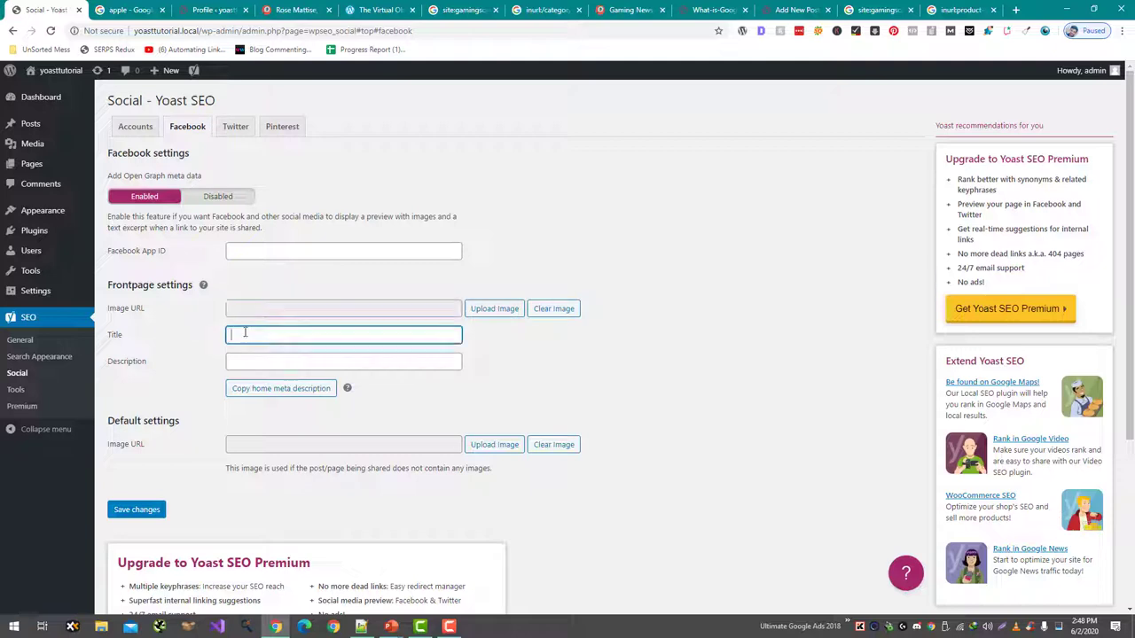
{"action": "left_click", "coordinate": [256, 305]}
{"action": "left_click", "coordinate": [256, 330]}
{"action": "left_click", "coordinate": [256, 360]}
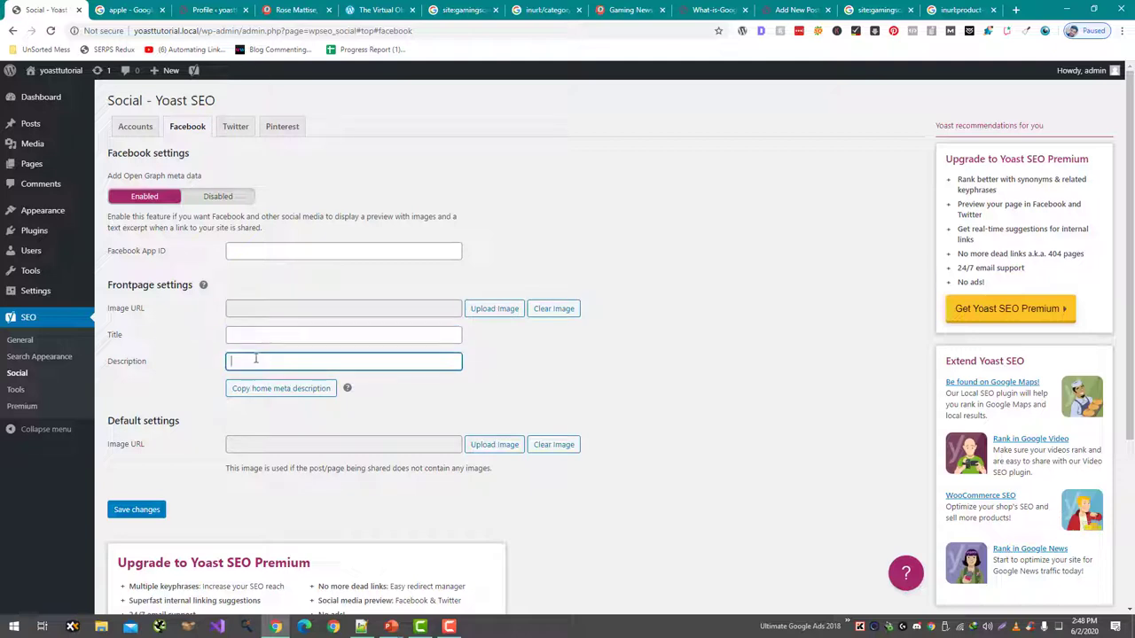
{"action": "left_click", "coordinate": [247, 307]}
{"action": "left_click", "coordinate": [252, 332]}
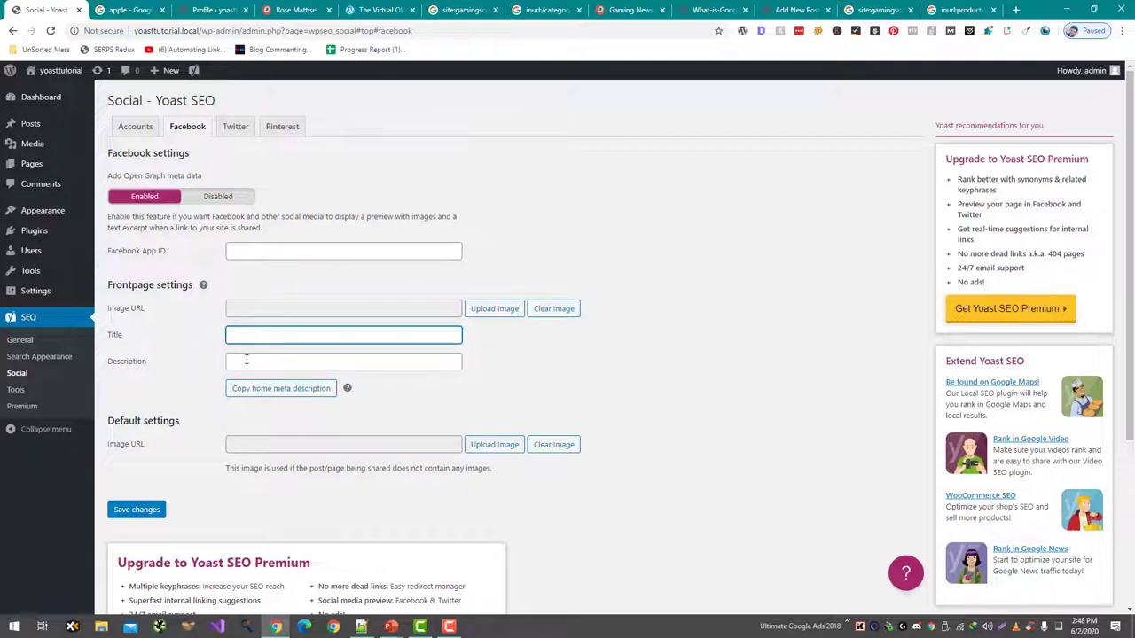
{"action": "left_click", "coordinate": [241, 362]}
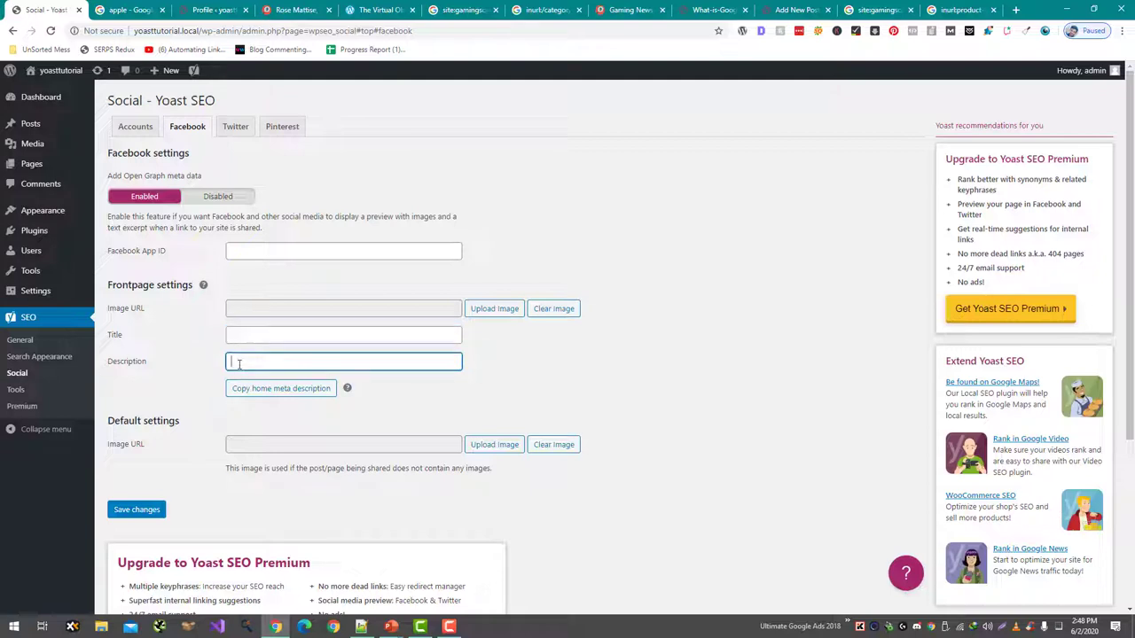
{"action": "left_click", "coordinate": [241, 250]}
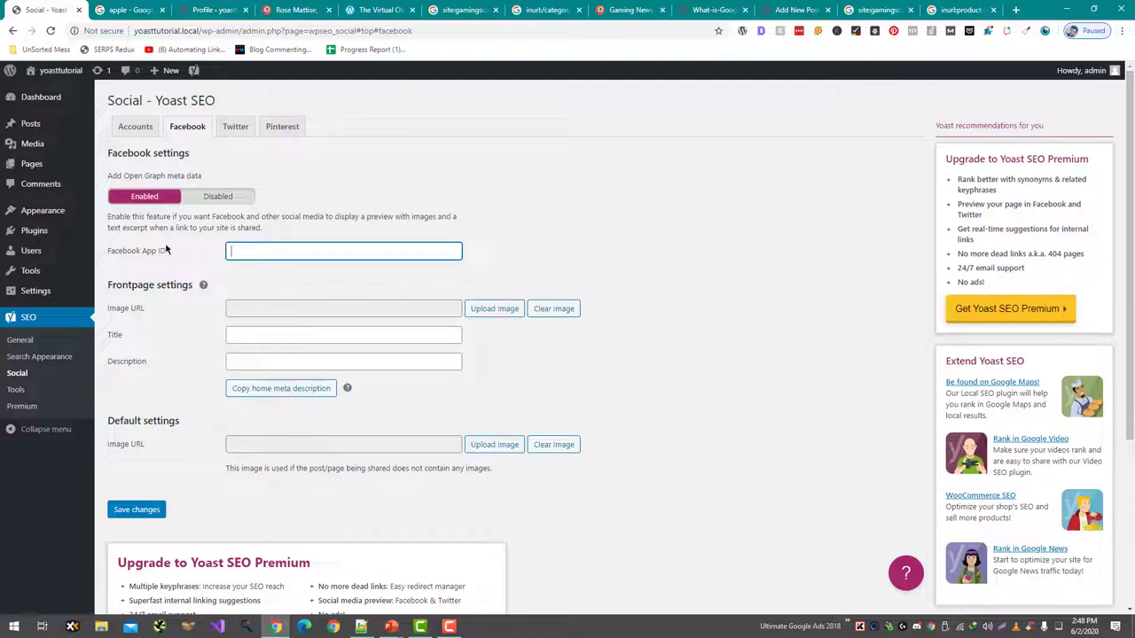
Step: Review the Twitter settings, trying Summary as the default card type, and open the Pinterest confirmation settings
{"action": "left_click_drag", "start_coordinate": [172, 256], "coordinate": [141, 257]}
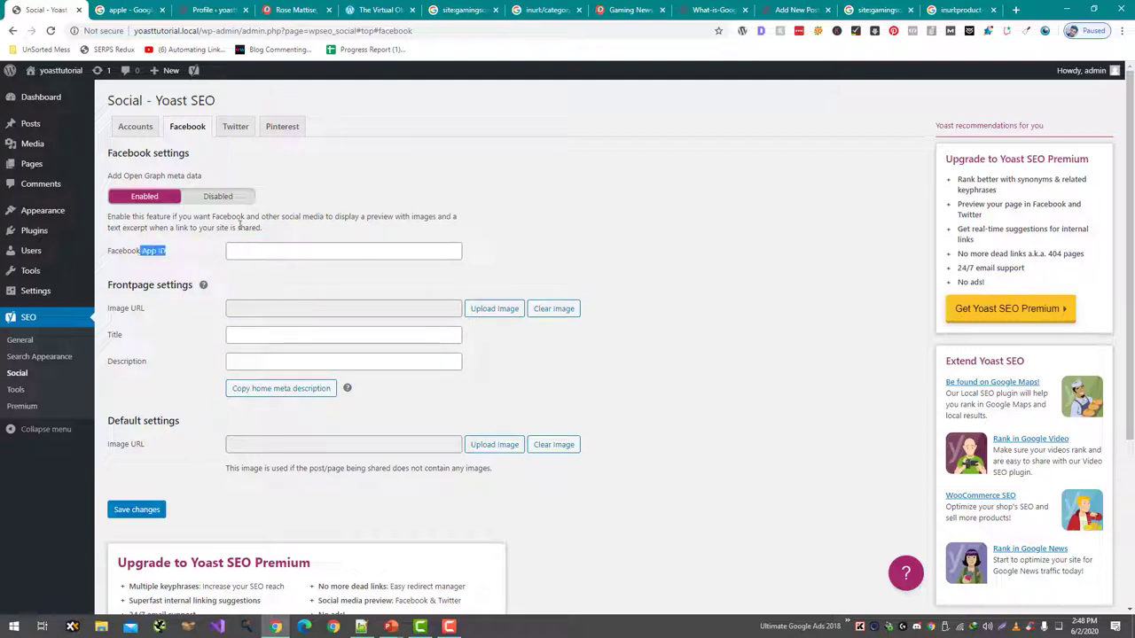
{"action": "left_click", "coordinate": [231, 126]}
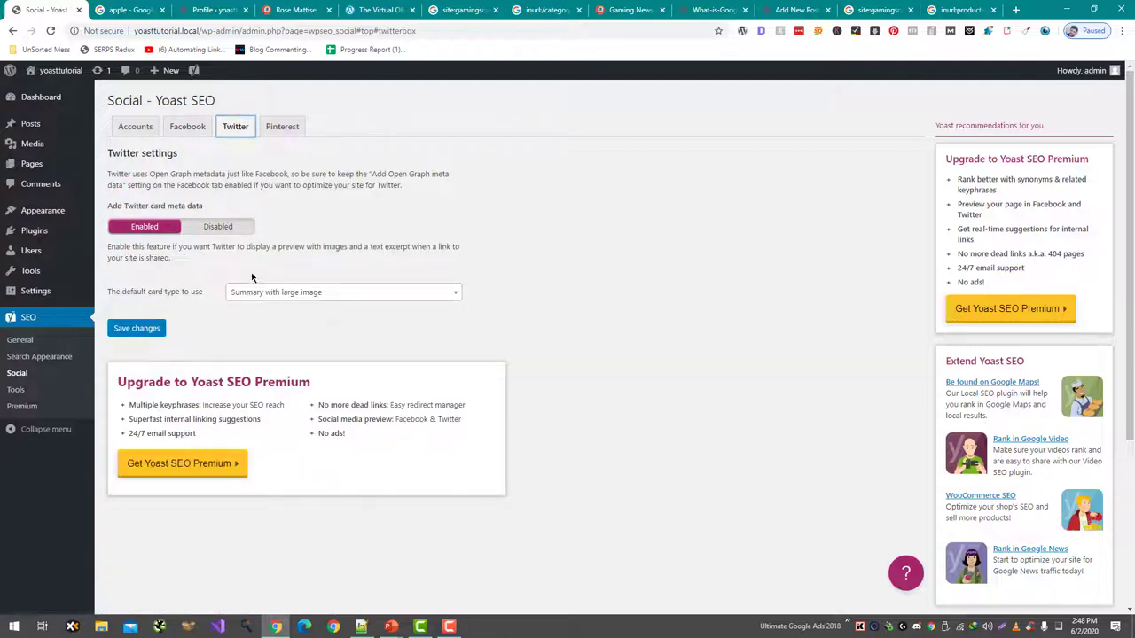
{"action": "left_click", "coordinate": [291, 293]}
{"action": "left_click", "coordinate": [292, 332]}
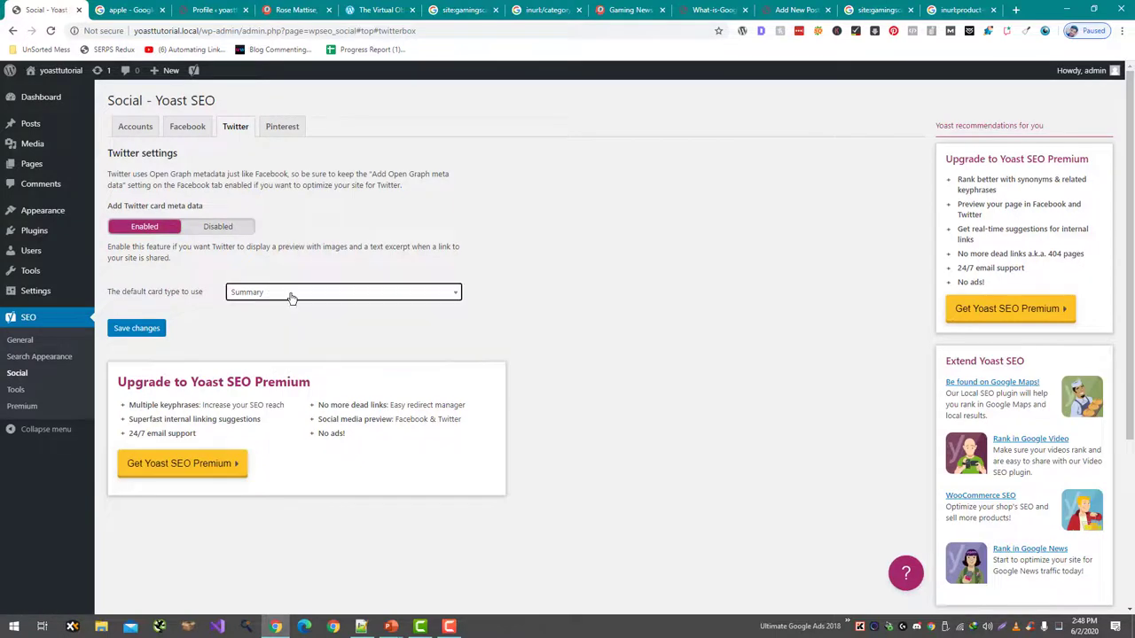
{"action": "left_click", "coordinate": [289, 296]}
{"action": "left_click", "coordinate": [299, 349]}
{"action": "left_click", "coordinate": [279, 125]}
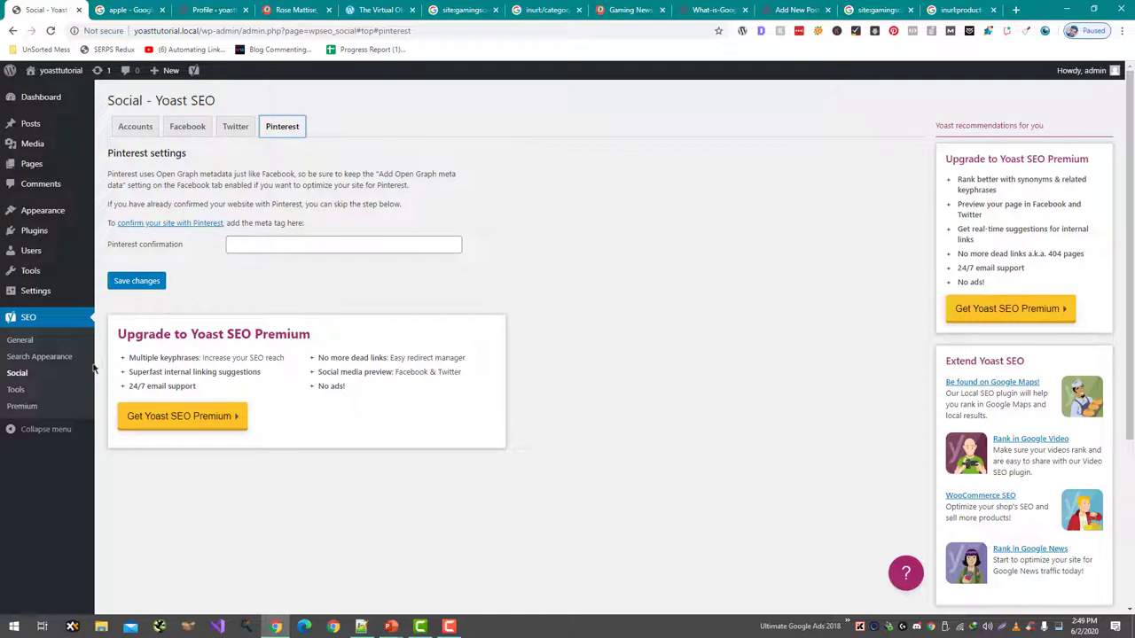
Step: Open the file editor among Yoast's tools and create a robots.txt file
{"action": "left_click", "coordinate": [39, 399]}
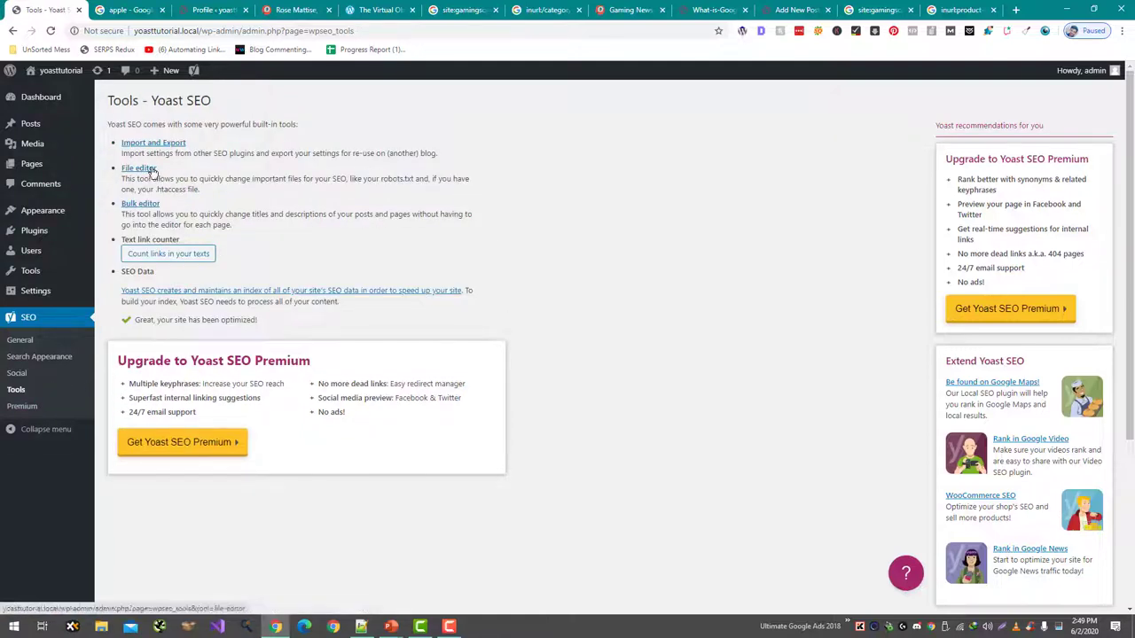
{"action": "left_click", "coordinate": [151, 169]}
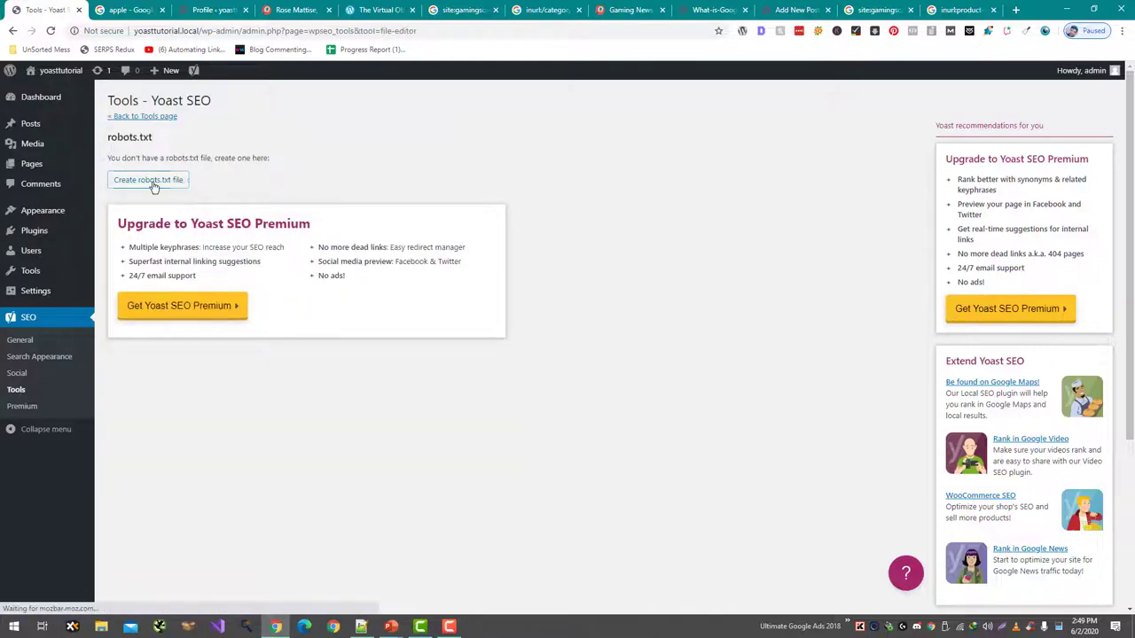
{"action": "left_click", "coordinate": [152, 181]}
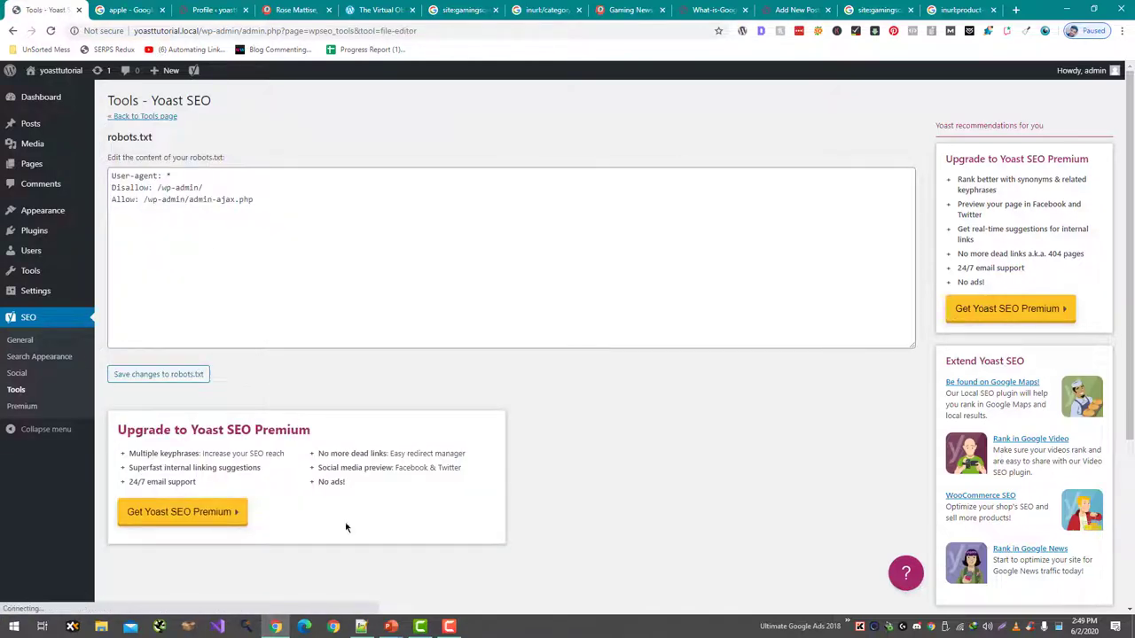
{"action": "left_click", "coordinate": [361, 627]}
{"action": "key", "text": "ctrl+a"}
{"action": "key", "text": "ctrl+c"}
{"action": "key", "text": "alt+Tab"}
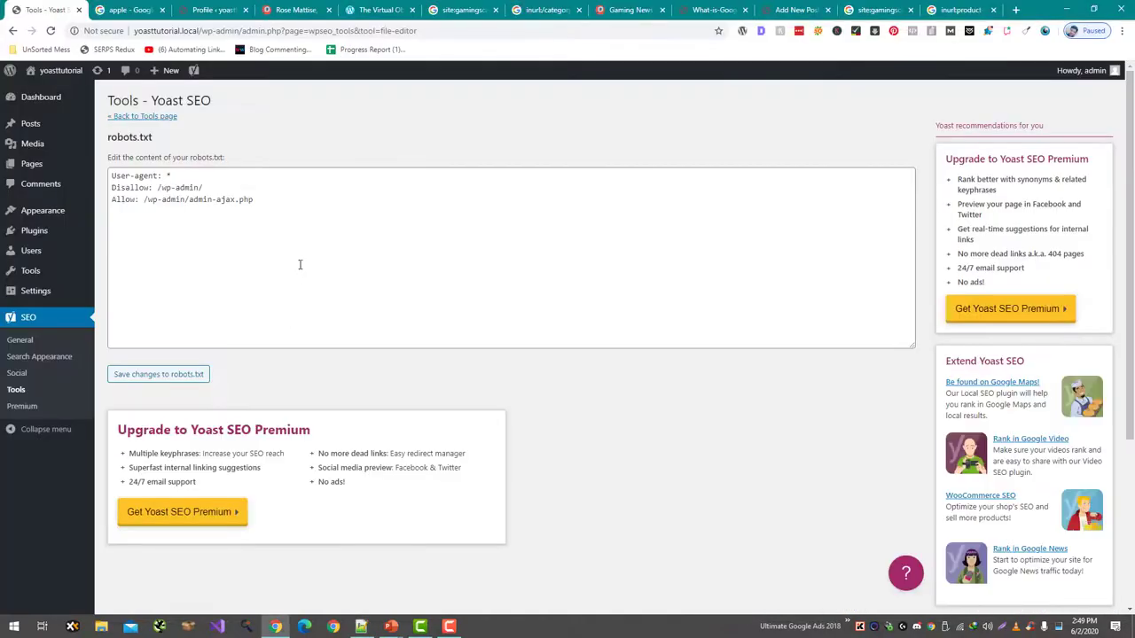
{"action": "left_click", "coordinate": [297, 225]}
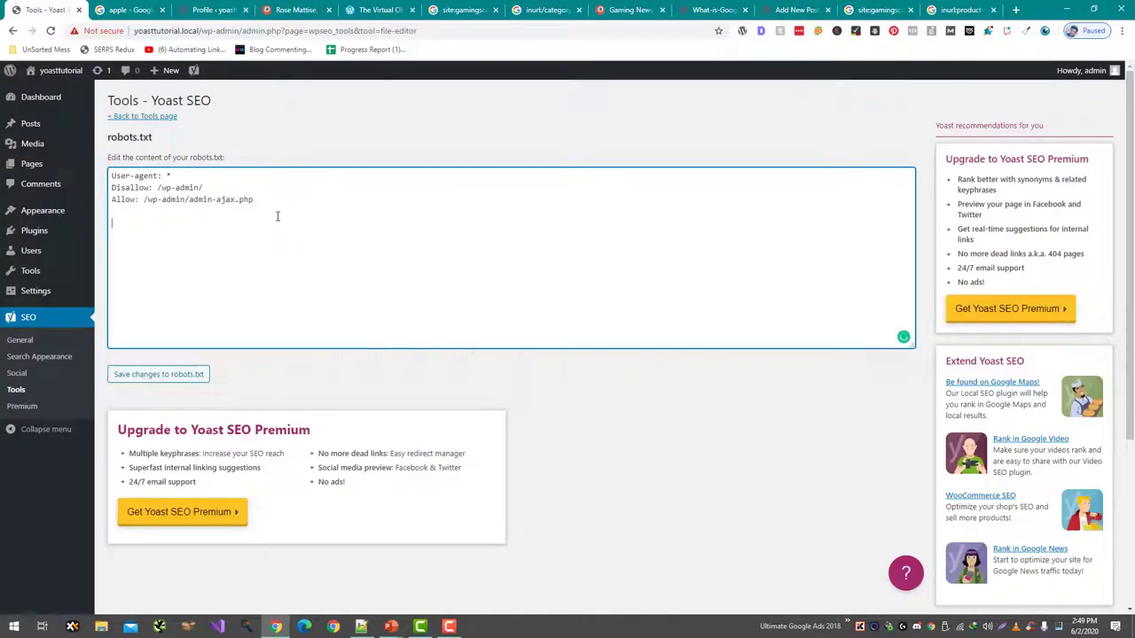
{"action": "type", "text": "Sitemap:"}
{"action": "key", "text": "ctrl+v"}
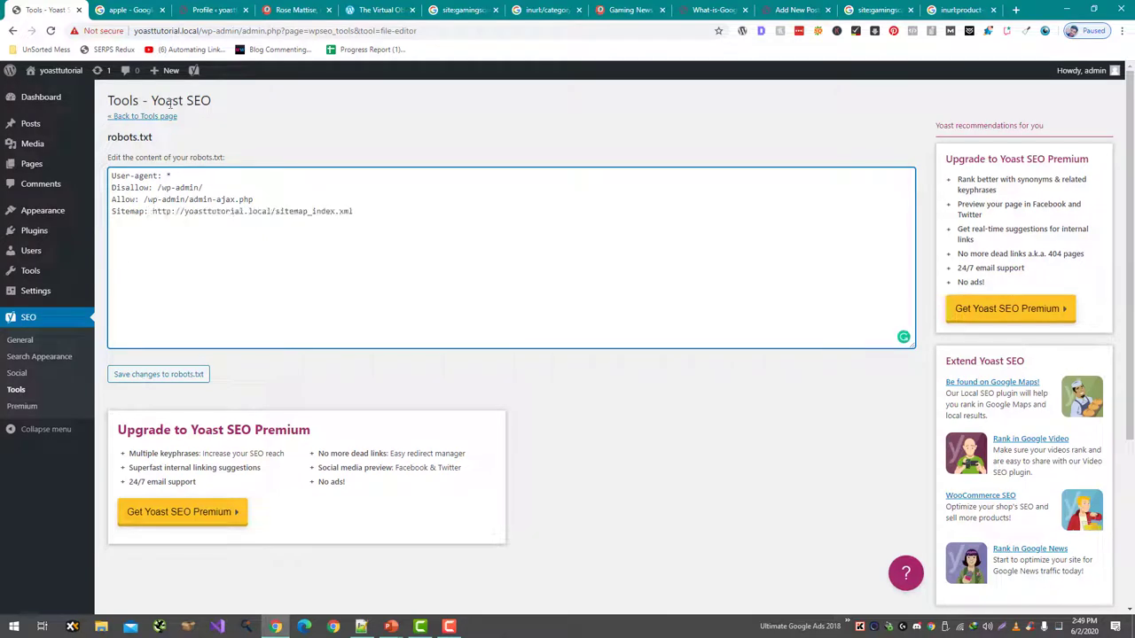
{"action": "left_click", "coordinate": [169, 374]}
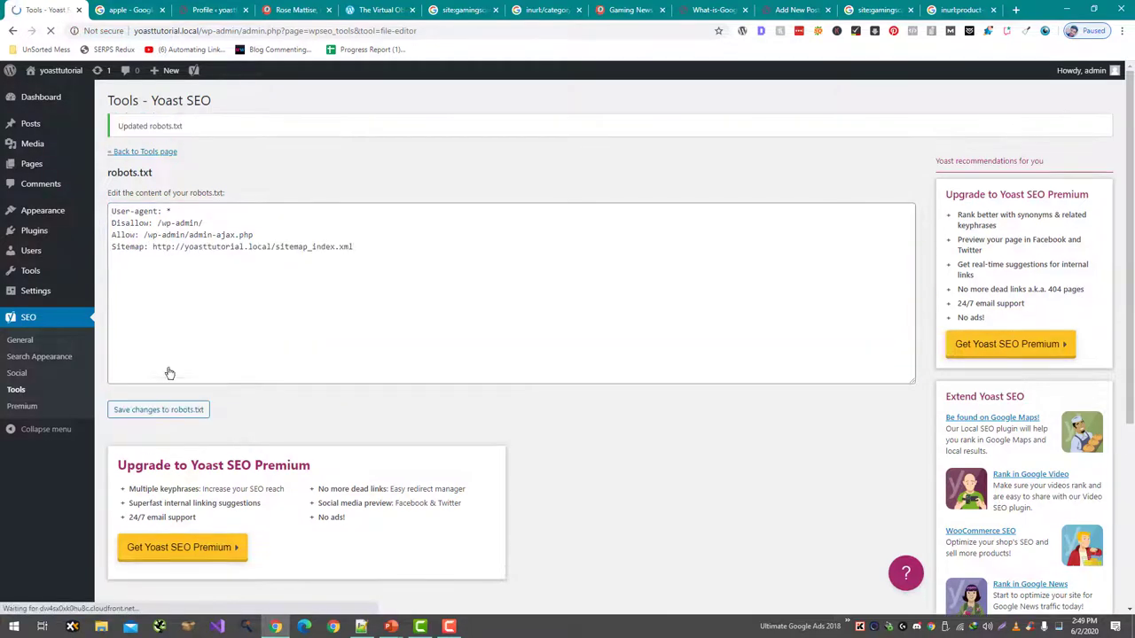
{"action": "left_click", "coordinate": [149, 152]}
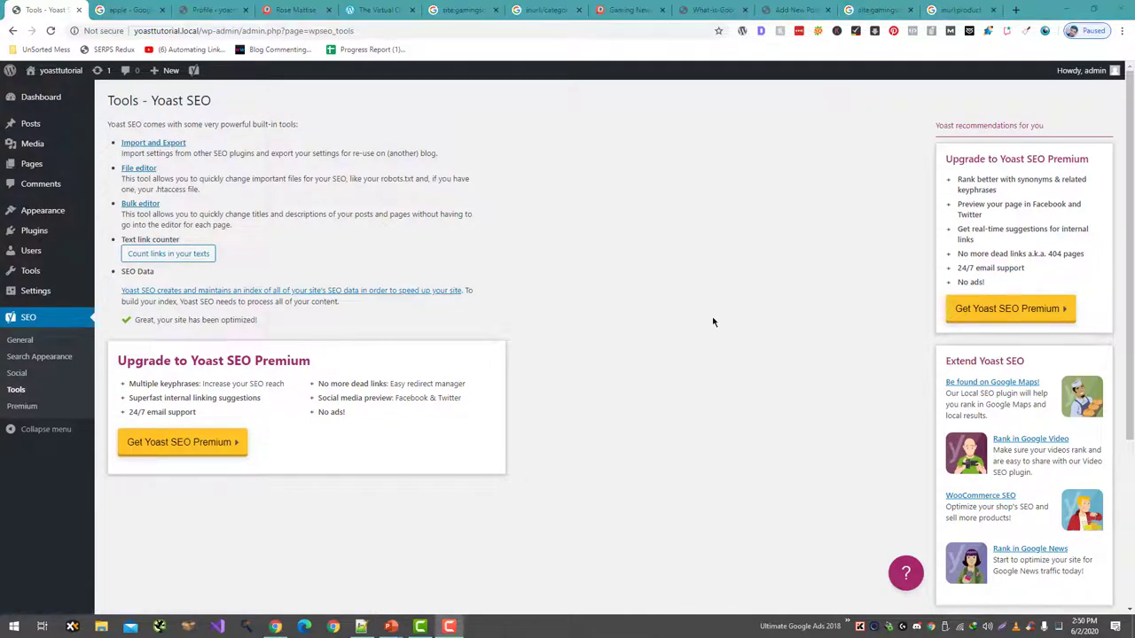
Step: Create a new post titled "This is a test post" with the body text "Post of the test"
{"action": "mouse_move", "coordinate": [89, 126]}
{"action": "left_click", "coordinate": [115, 144]}
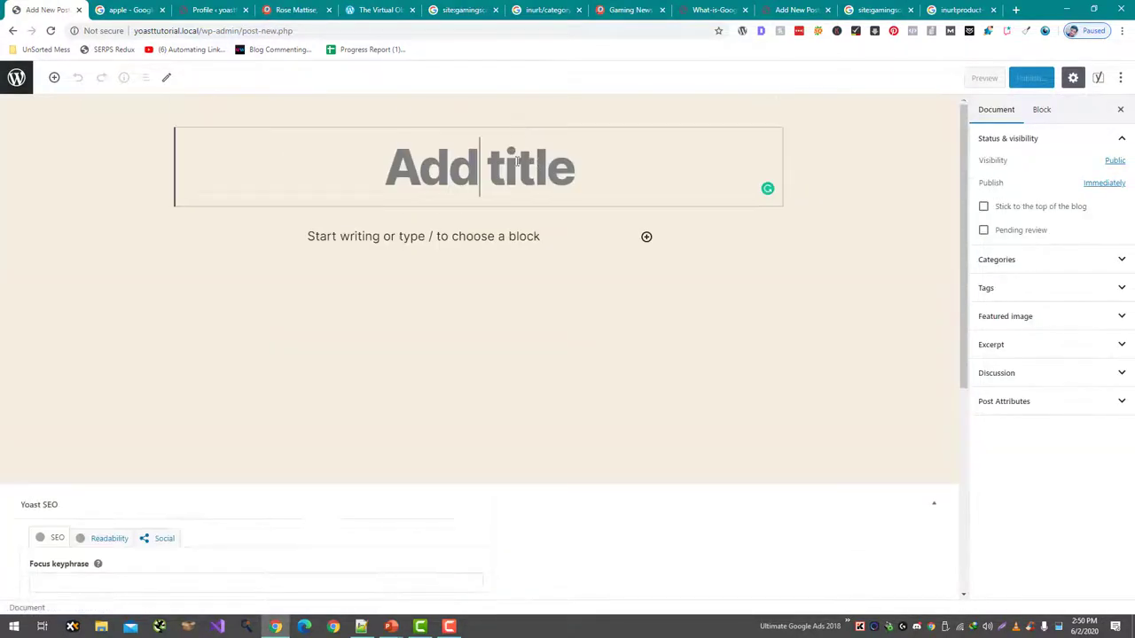
{"action": "type", "text": "Test"}
{"action": "double_click", "coordinate": [518, 162]}
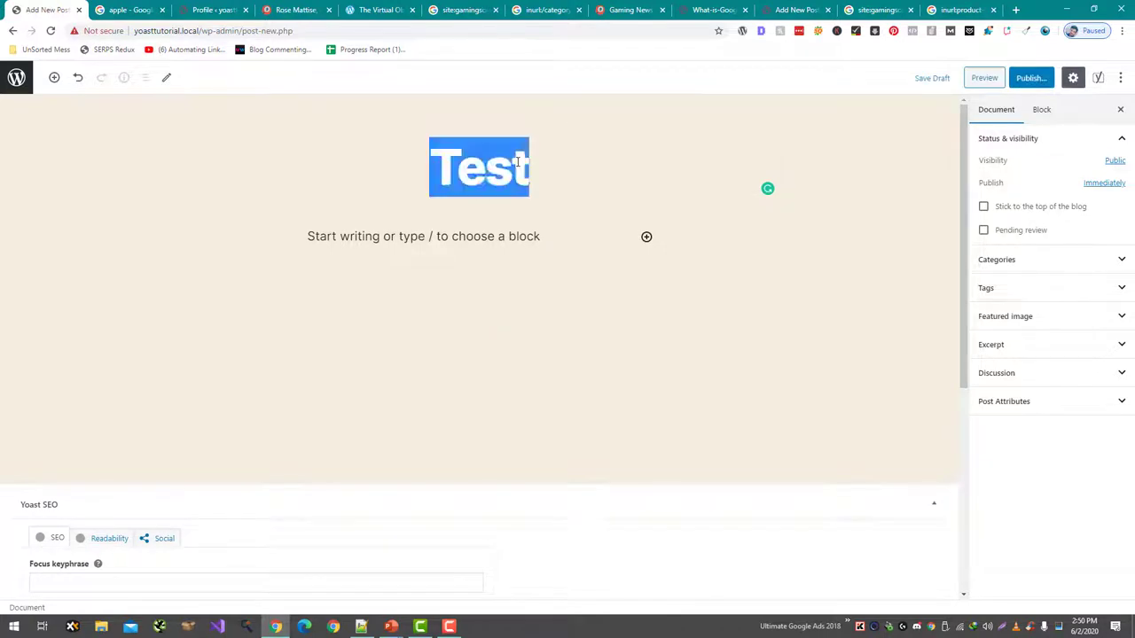
{"action": "type", "text": "This is a test p"}
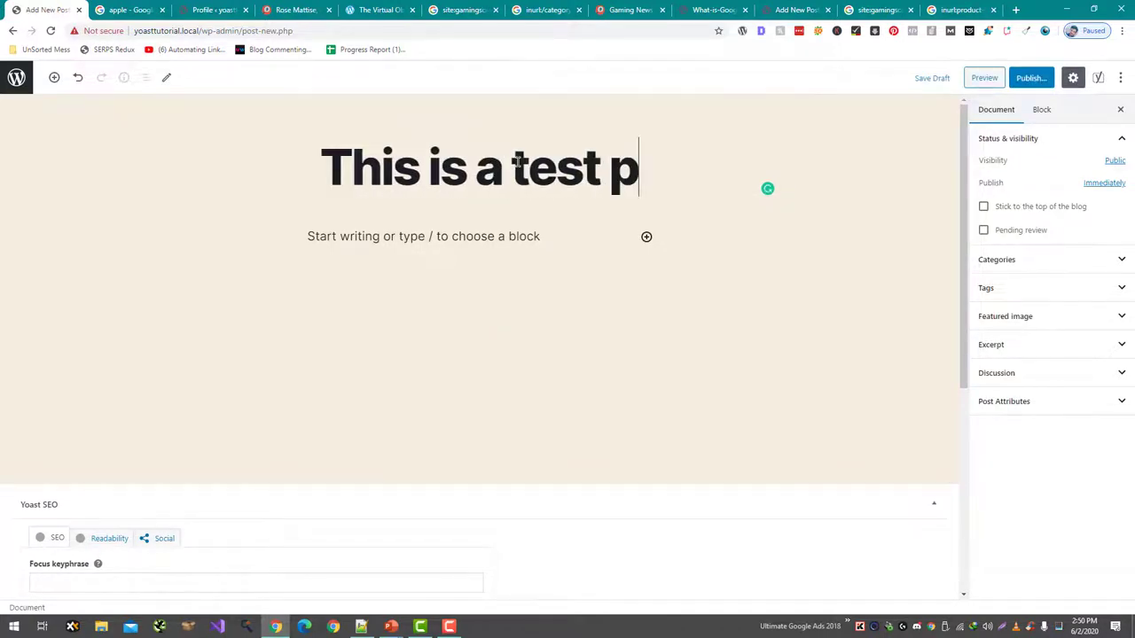
{"action": "type", "text": "ost"}
{"action": "key", "text": "Return"}
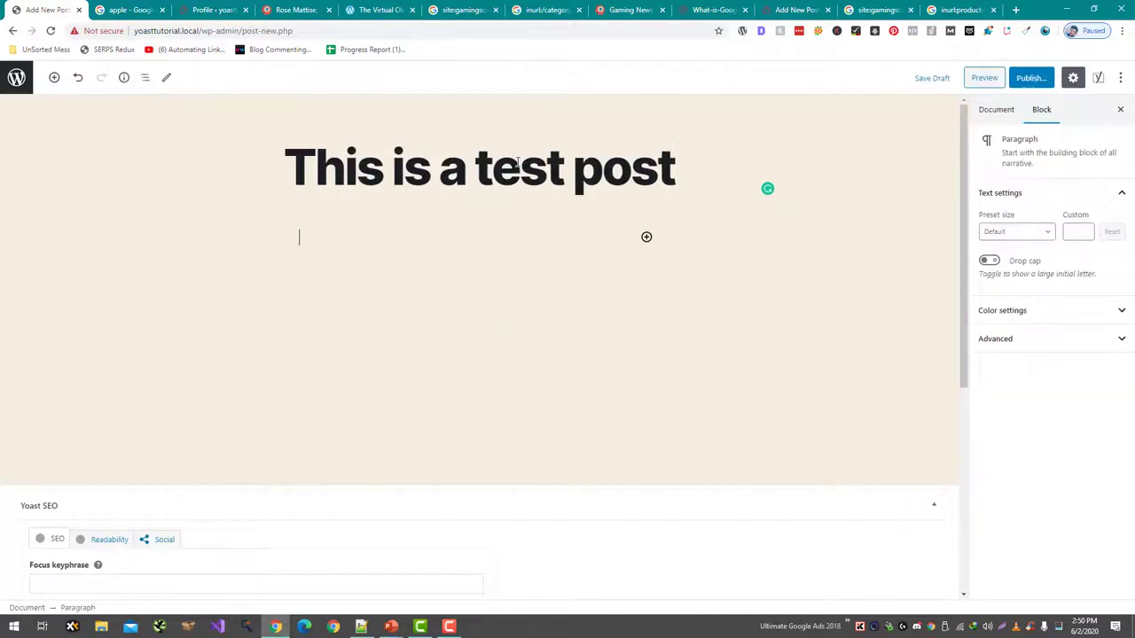
{"action": "type", "text": "Post of the test"}
Step: Set the post's focus keyphrase to "test" and expand its SEO analysis
{"action": "scroll", "coordinate": [446, 169], "scroll_direction": "down", "scroll_amount": 3}
{"action": "left_click", "coordinate": [339, 348]}
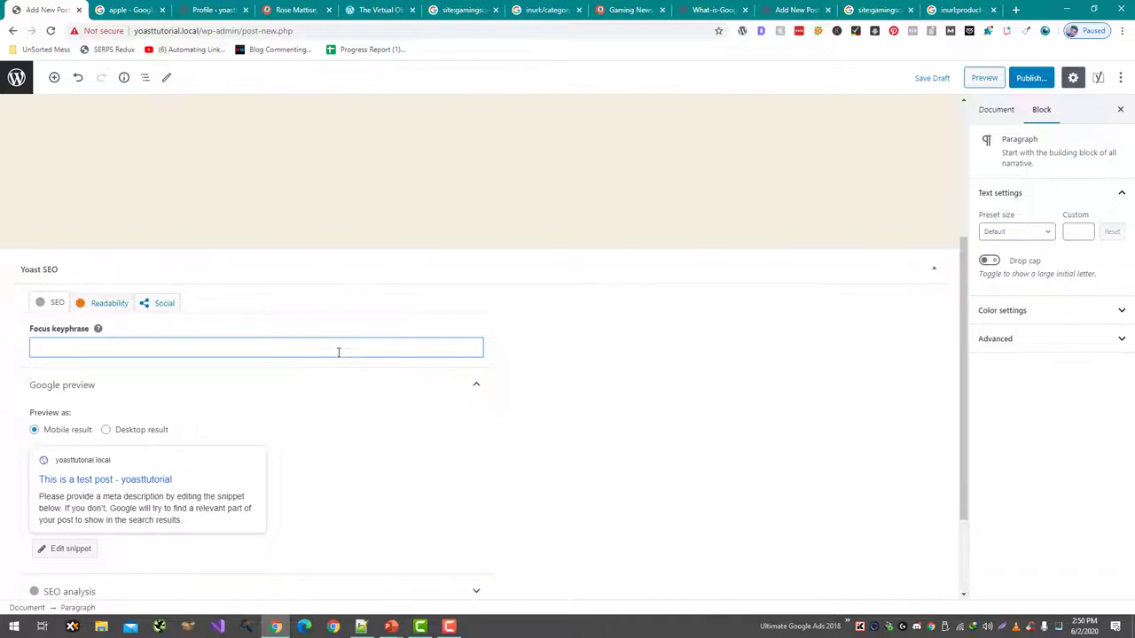
{"action": "type", "text": "test"}
{"action": "scroll", "coordinate": [514, 411], "scroll_direction": "down", "scroll_amount": 2}
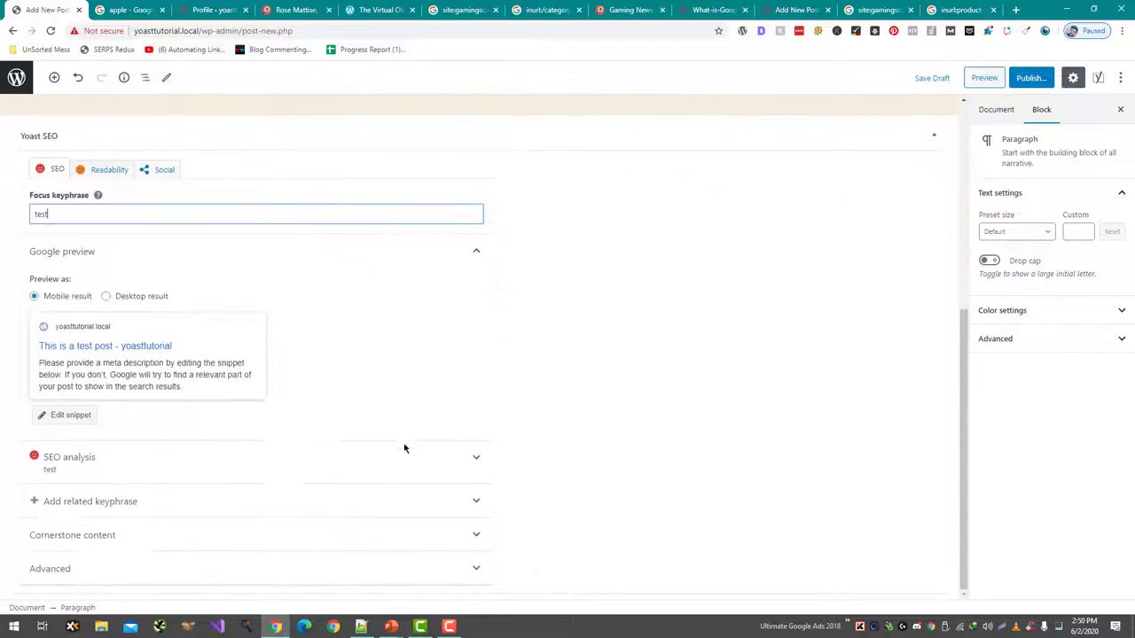
{"action": "left_click", "coordinate": [404, 457]}
{"action": "scroll", "coordinate": [434, 452], "scroll_direction": "down", "scroll_amount": 4}
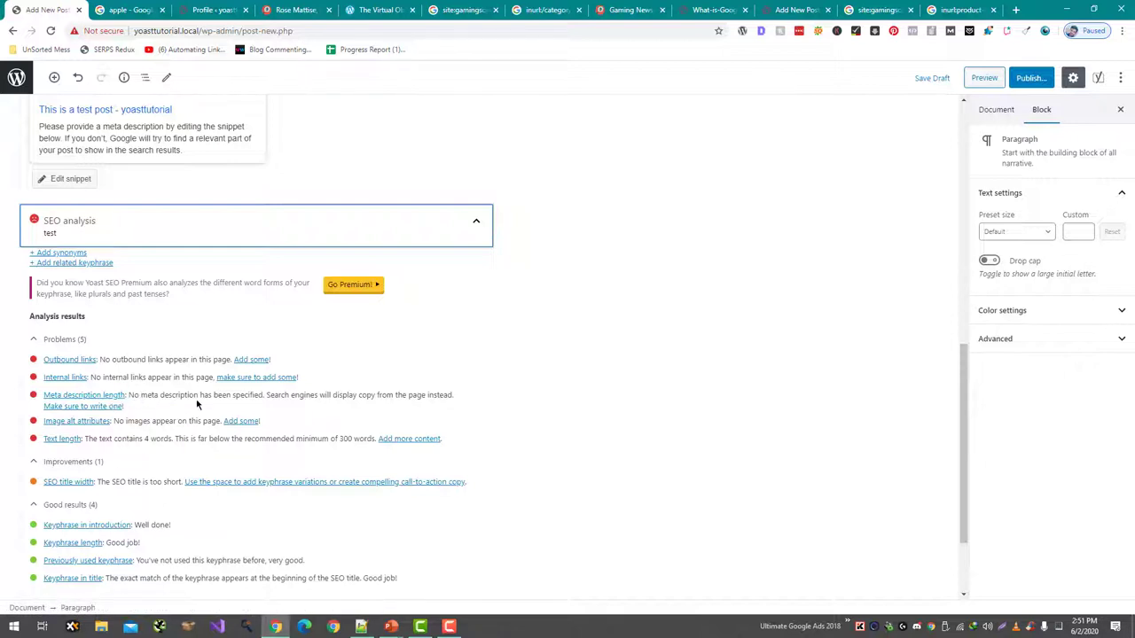
Step: Edit the Google snippet to give the post the meta description "THis is a post of test and its the best post"
{"action": "scroll", "coordinate": [162, 316], "scroll_direction": "up", "scroll_amount": 2}
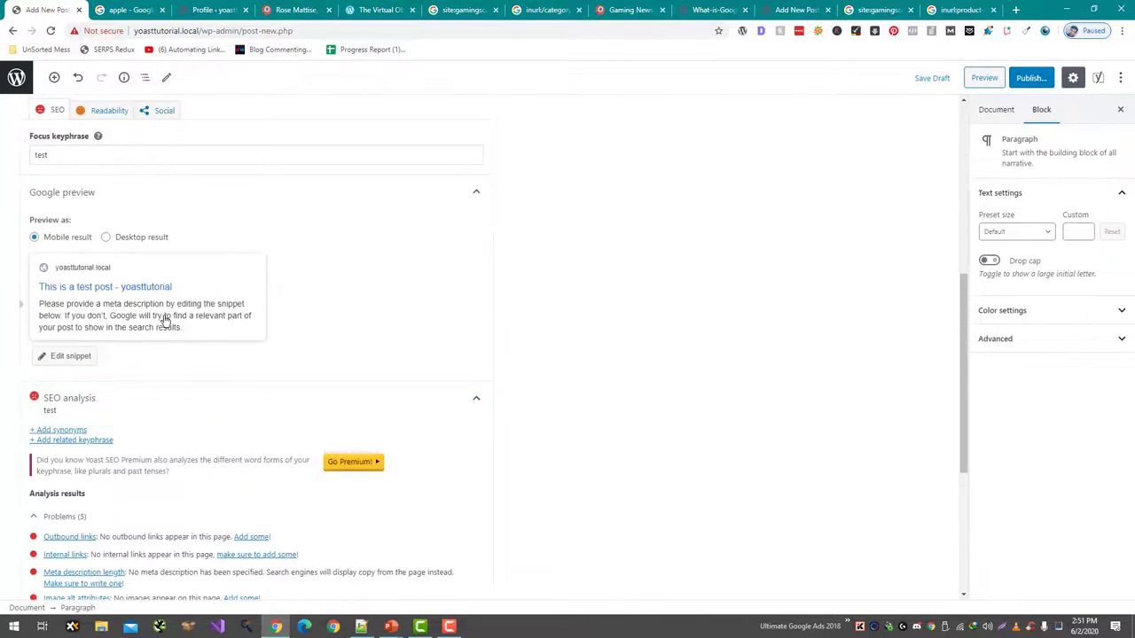
{"action": "left_click", "coordinate": [163, 319]}
{"action": "scroll", "coordinate": [164, 321], "scroll_direction": "up", "scroll_amount": 3}
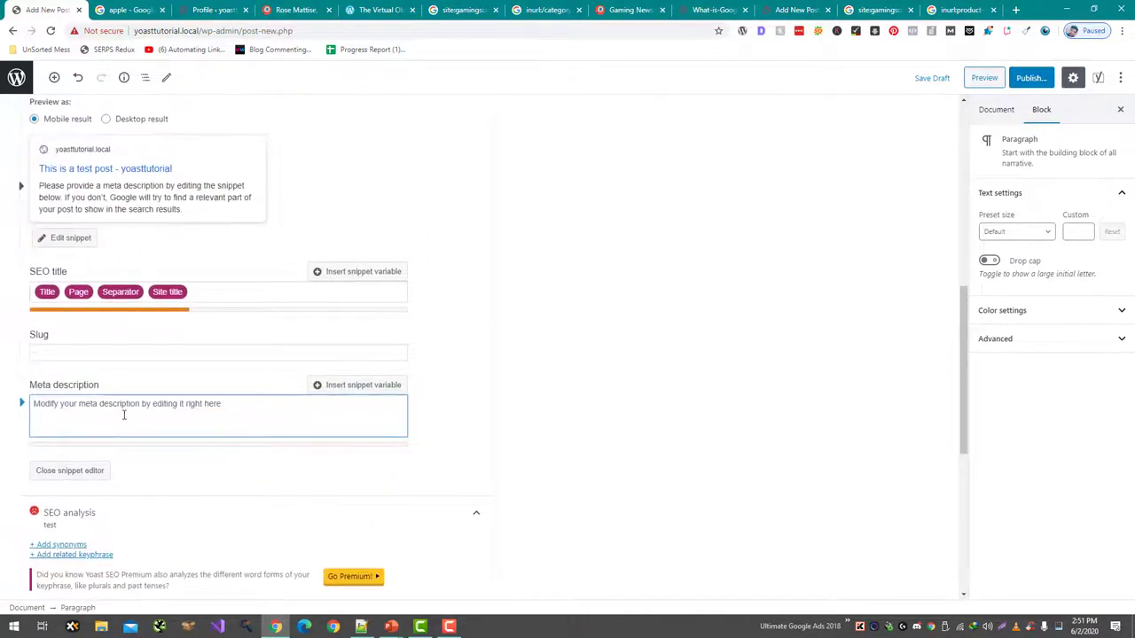
{"action": "type", "text": "THis is a "}
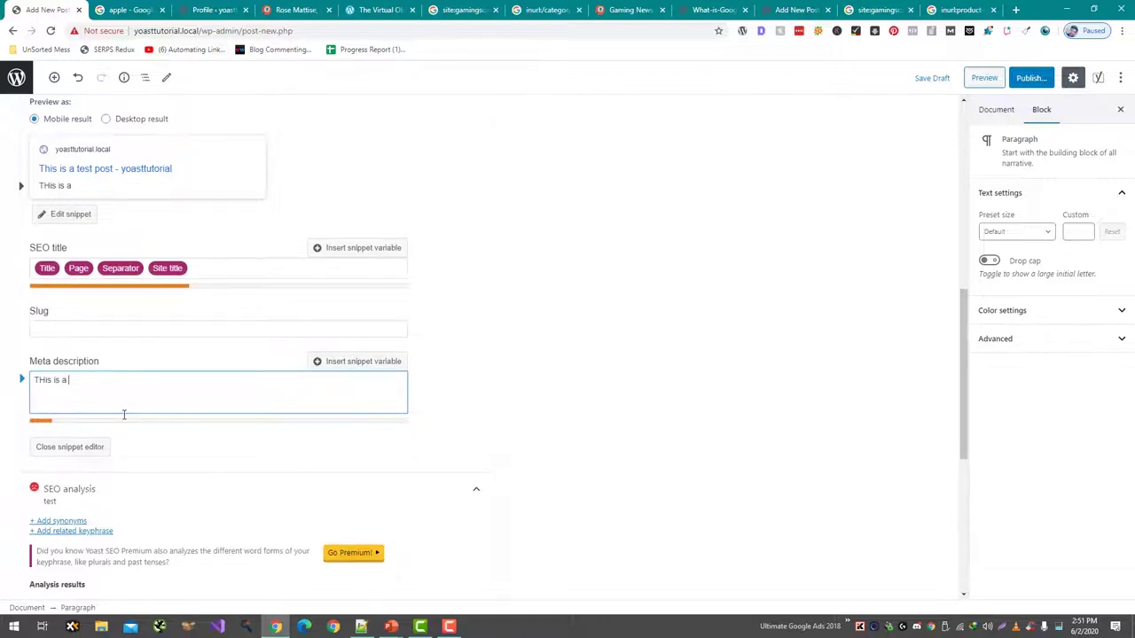
{"action": "type", "text": "post of test and "}
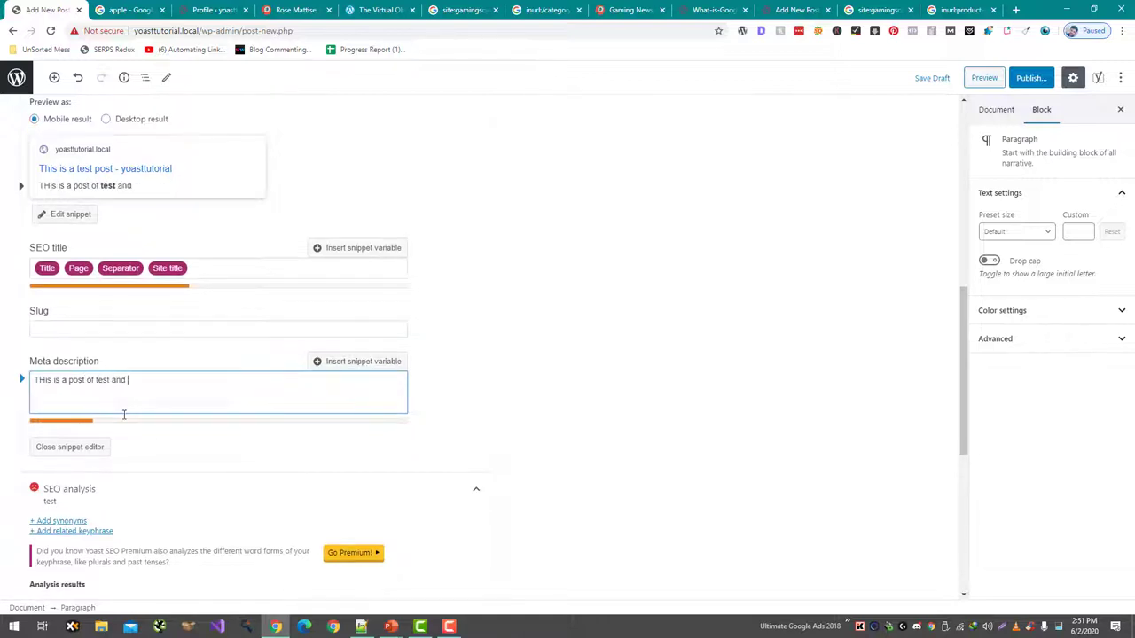
{"action": "type", "text": "its the best post"}
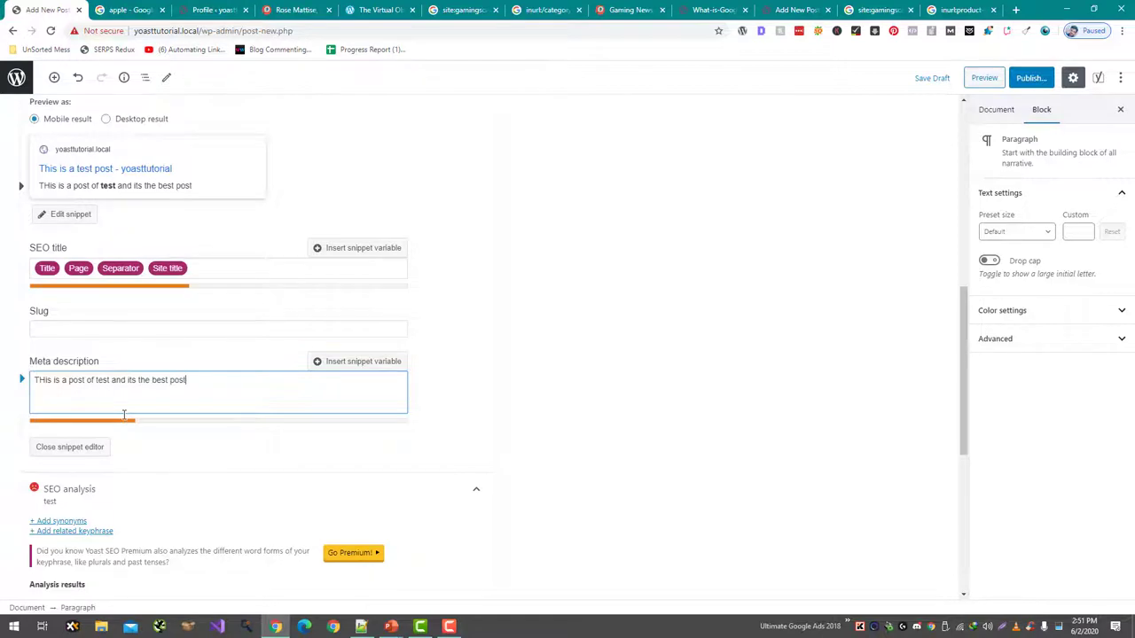
Step: Examine the problems, improvements and good results in the post's updated SEO analysis
{"action": "scroll", "coordinate": [337, 443], "scroll_direction": "down", "scroll_amount": 5}
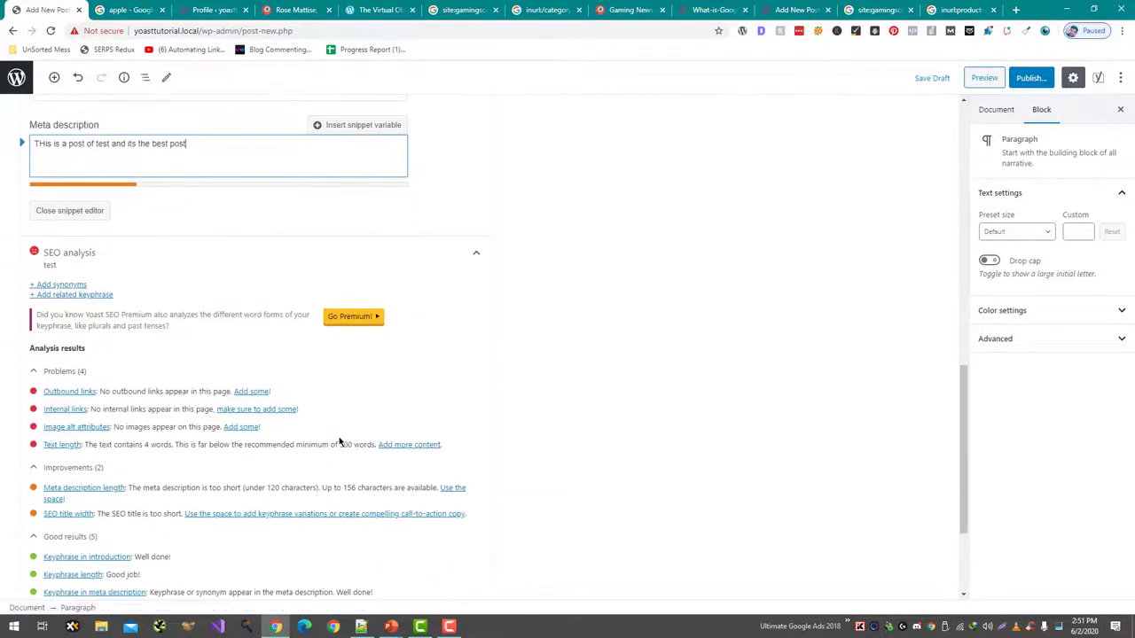
{"action": "scroll", "coordinate": [338, 441], "scroll_direction": "up", "scroll_amount": 4}
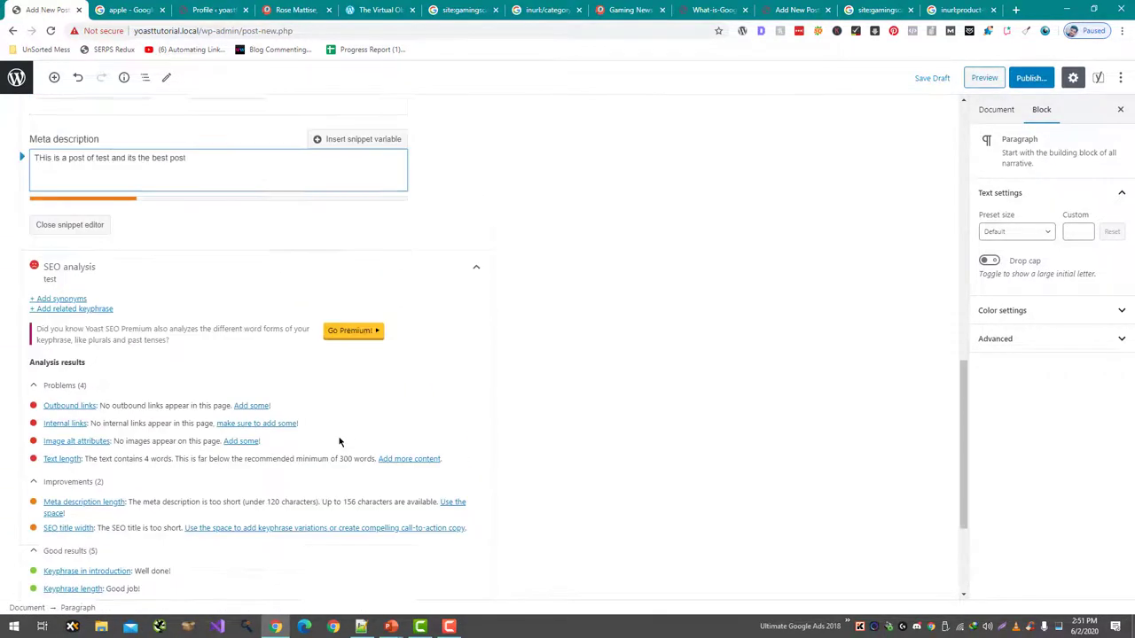
{"action": "scroll", "coordinate": [339, 437], "scroll_direction": "down", "scroll_amount": 2}
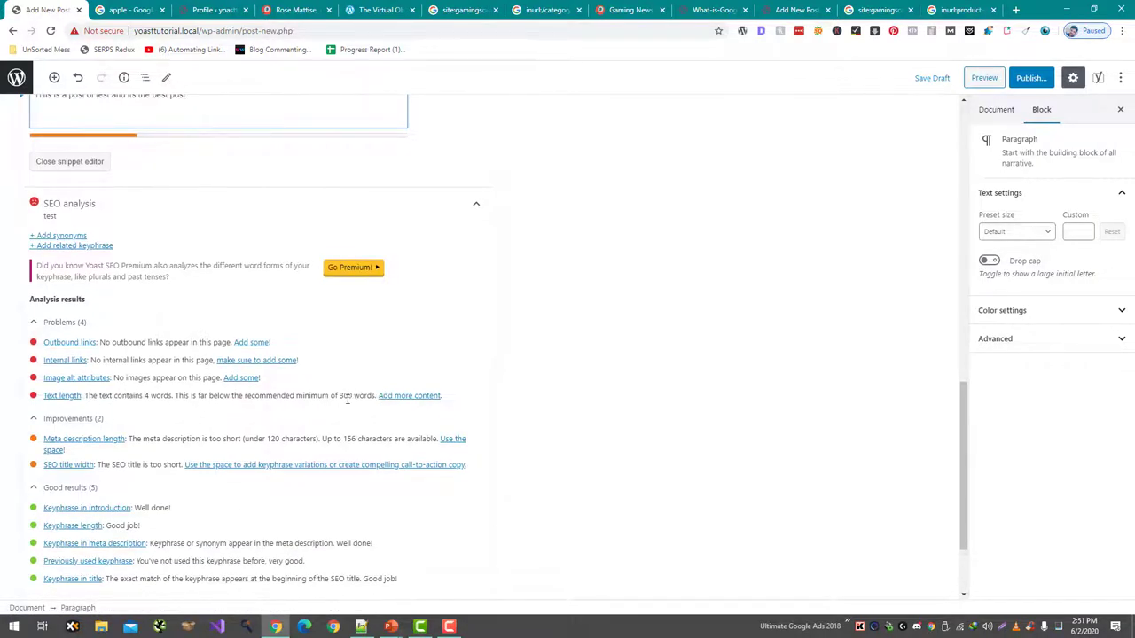
{"action": "scroll", "coordinate": [348, 399], "scroll_direction": "down", "scroll_amount": 1}
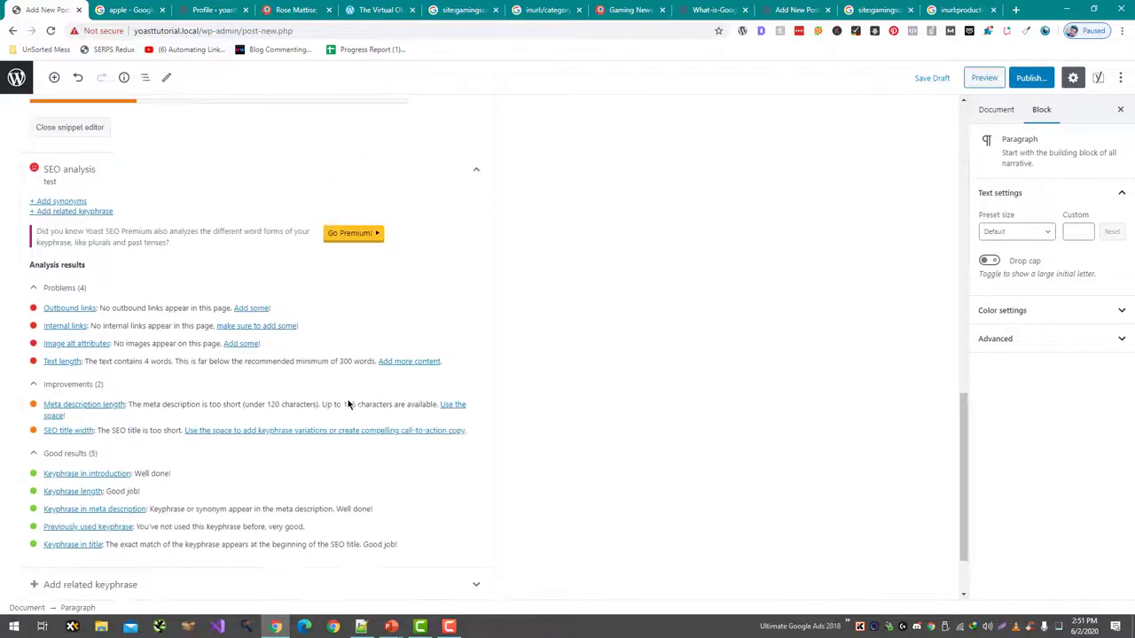
{"action": "scroll", "coordinate": [349, 403], "scroll_direction": "up", "scroll_amount": 3}
{"action": "scroll", "coordinate": [348, 405], "scroll_direction": "down", "scroll_amount": 4}
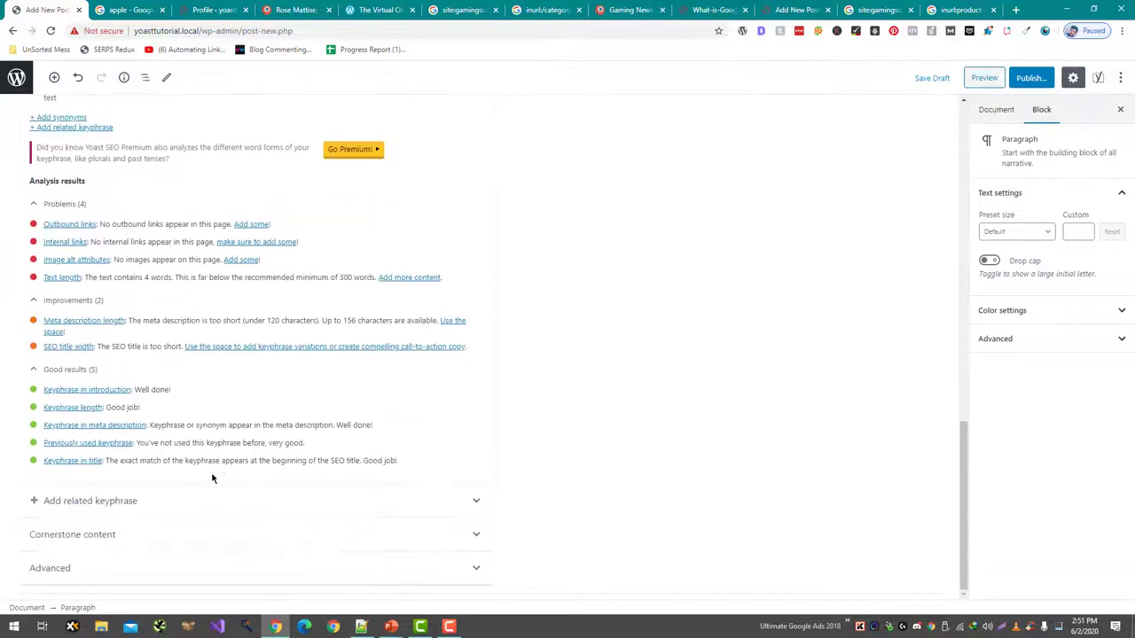
Step: Expand and look over the post's related keyphrase, cornerstone content and advanced Yoast sections
{"action": "left_click", "coordinate": [205, 499]}
{"action": "scroll", "coordinate": [213, 470], "scroll_direction": "down", "scroll_amount": 2}
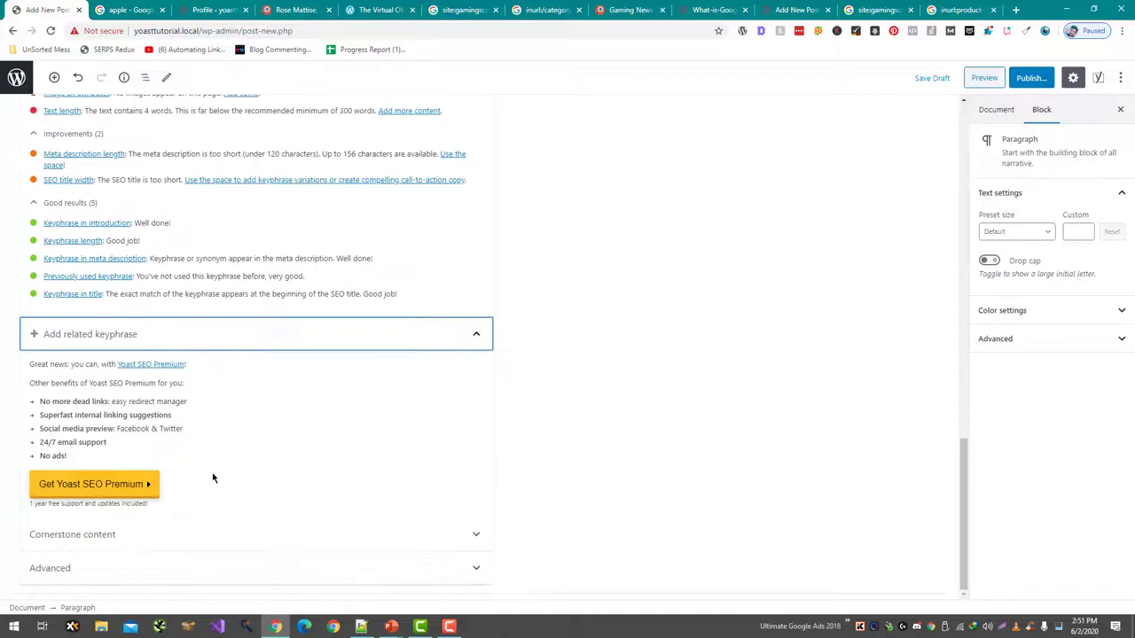
{"action": "left_click", "coordinate": [198, 532]}
{"action": "scroll", "coordinate": [195, 550], "scroll_direction": "down", "scroll_amount": 1}
{"action": "left_click", "coordinate": [190, 578]}
{"action": "scroll", "coordinate": [204, 558], "scroll_direction": "down", "scroll_amount": 2}
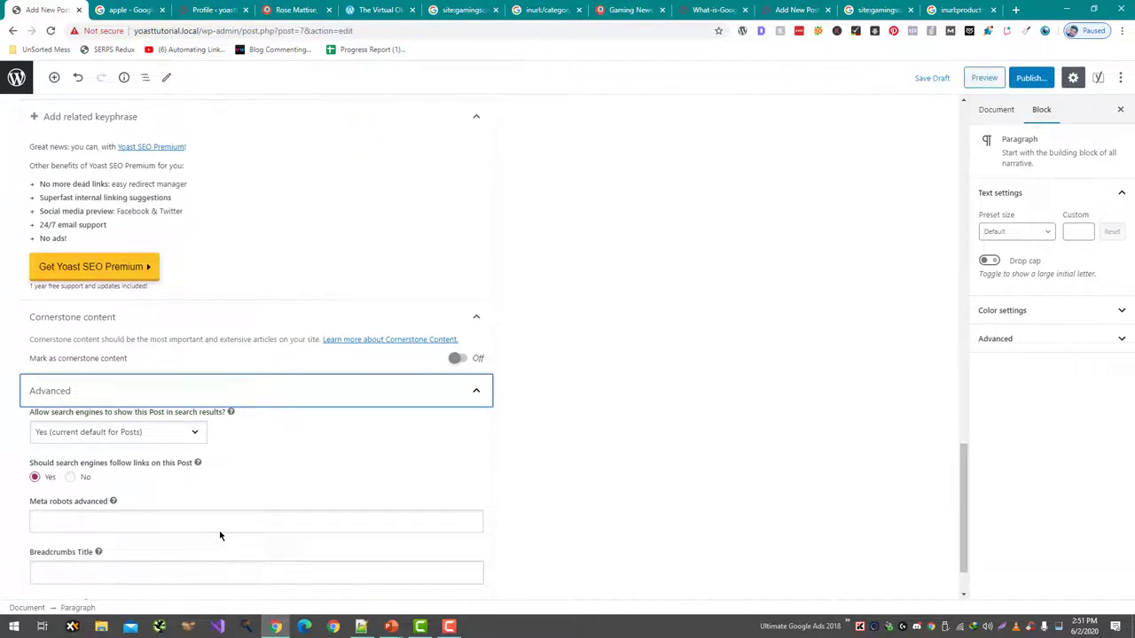
{"action": "scroll", "coordinate": [222, 407], "scroll_direction": "down", "scroll_amount": 1}
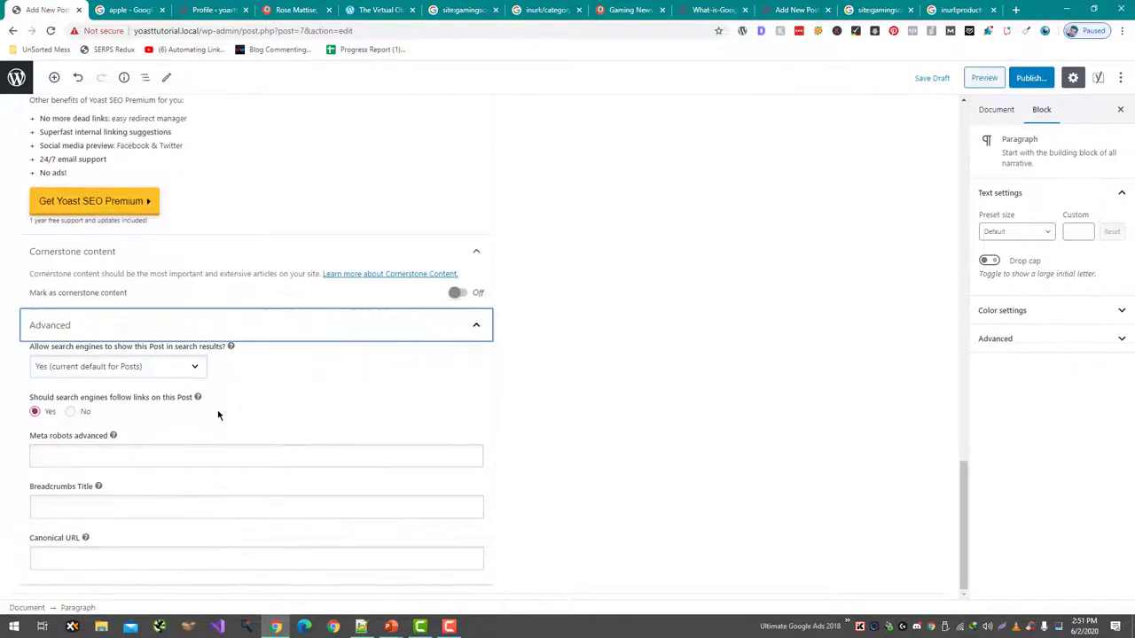
Step: Try No for showing the post in search results, and restore Yes (current default for Posts)
{"action": "left_click", "coordinate": [169, 373]}
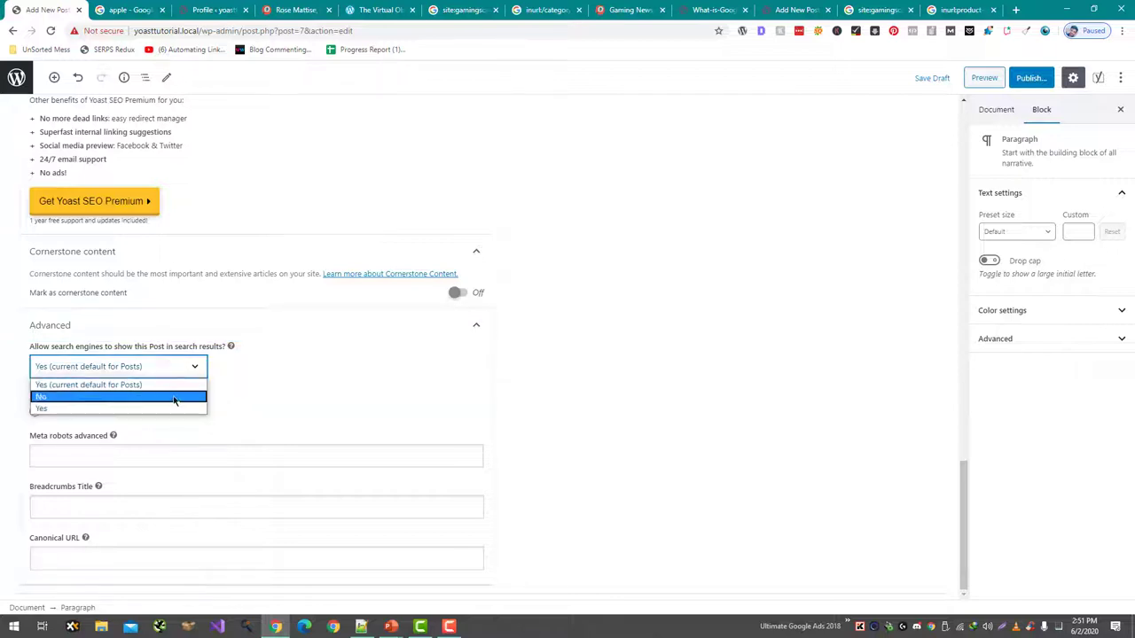
{"action": "left_click", "coordinate": [174, 401]}
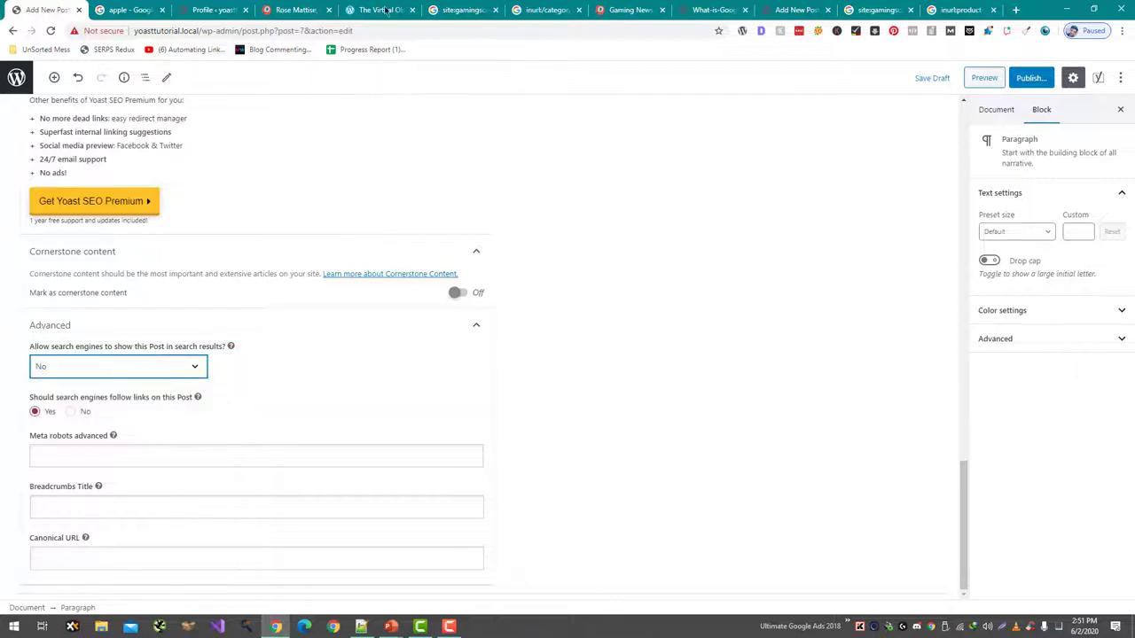
{"action": "left_click", "coordinate": [98, 362]}
{"action": "left_click", "coordinate": [94, 385]}
Step: Set the option for search engines to follow links on this post to No
{"action": "left_click", "coordinate": [70, 412]}
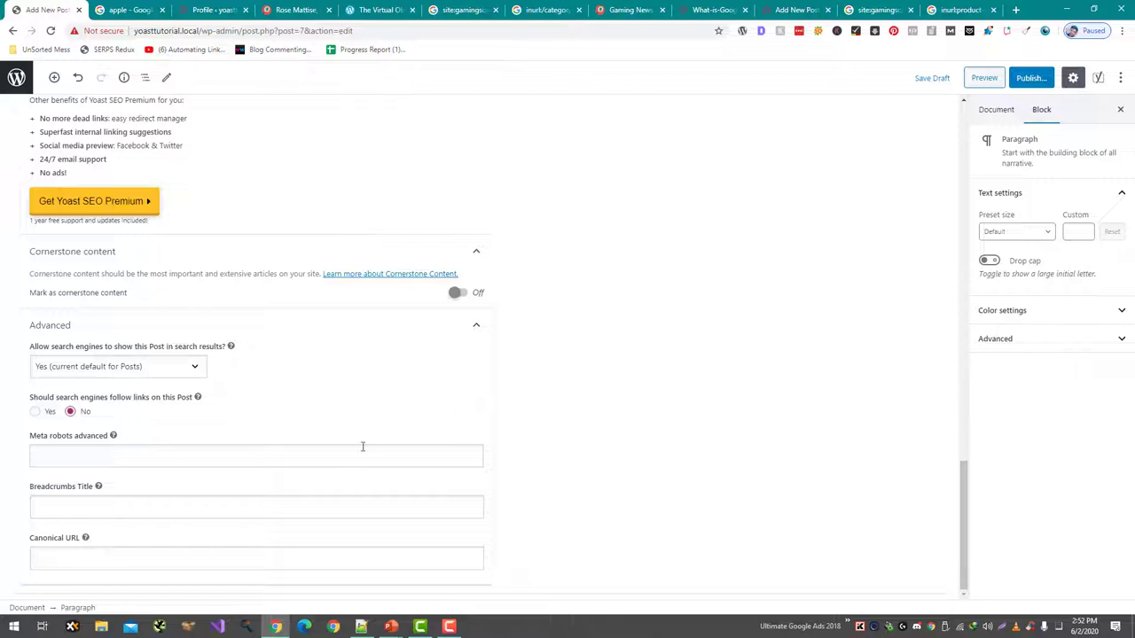
Step: Look over the post's advanced meta robots choices and its canonical URL field without entering anything
{"action": "left_click", "coordinate": [337, 456]}
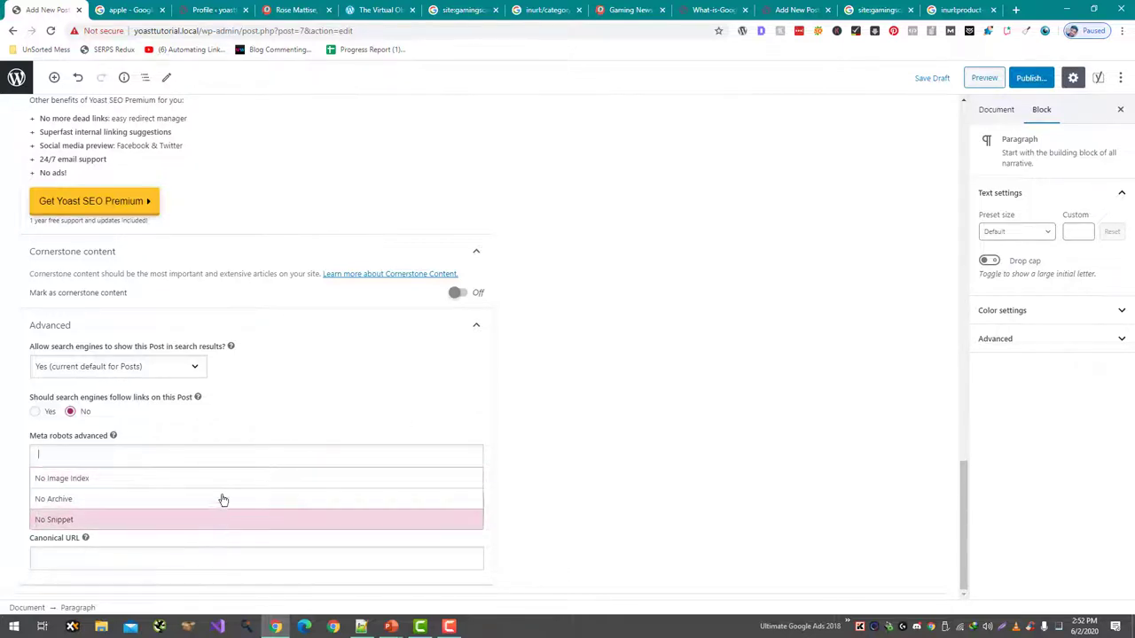
{"action": "left_click", "coordinate": [578, 464]}
{"action": "left_click", "coordinate": [359, 457]}
{"action": "left_click", "coordinate": [536, 502]}
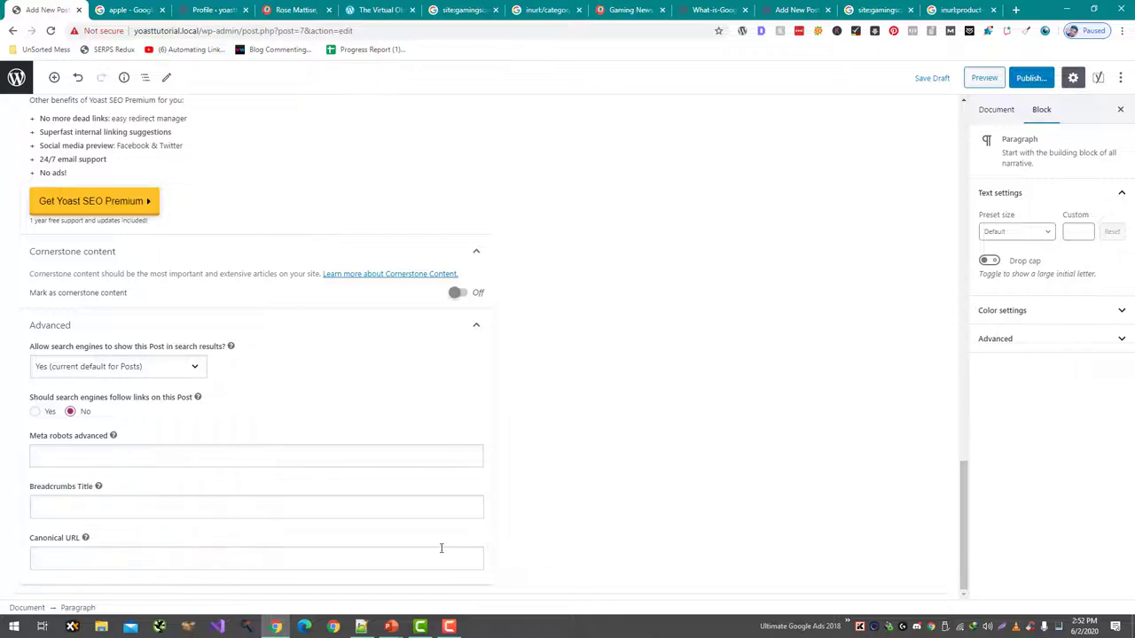
{"action": "left_click", "coordinate": [432, 556]}
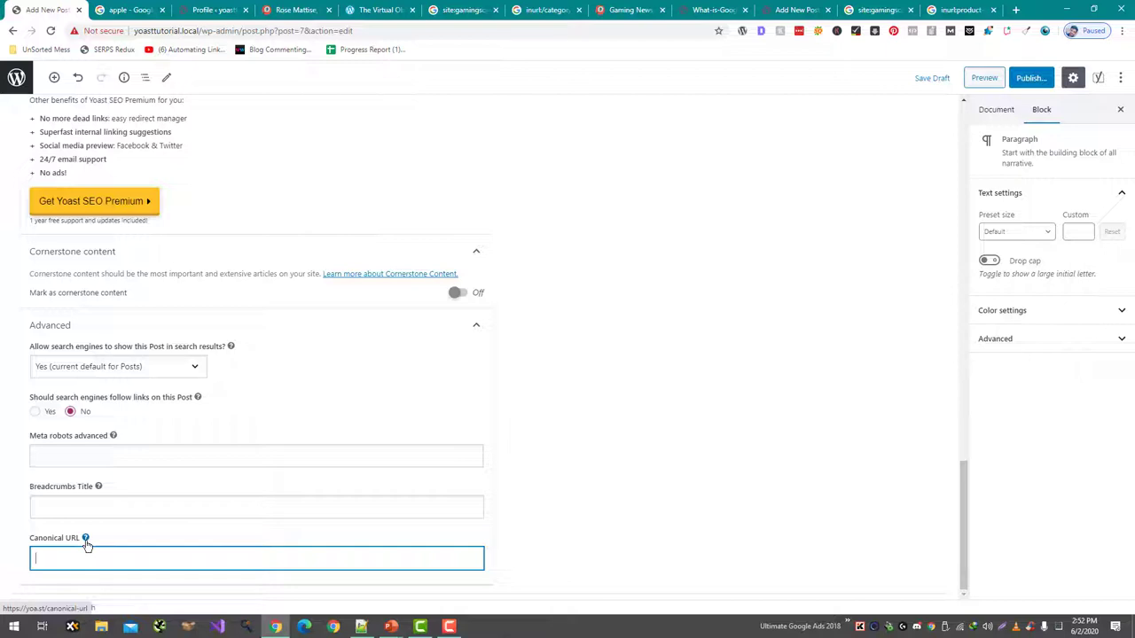
Step: Examine the problems and good results in the post's readability analysis
{"action": "scroll", "coordinate": [611, 468], "scroll_direction": "up", "scroll_amount": 5}
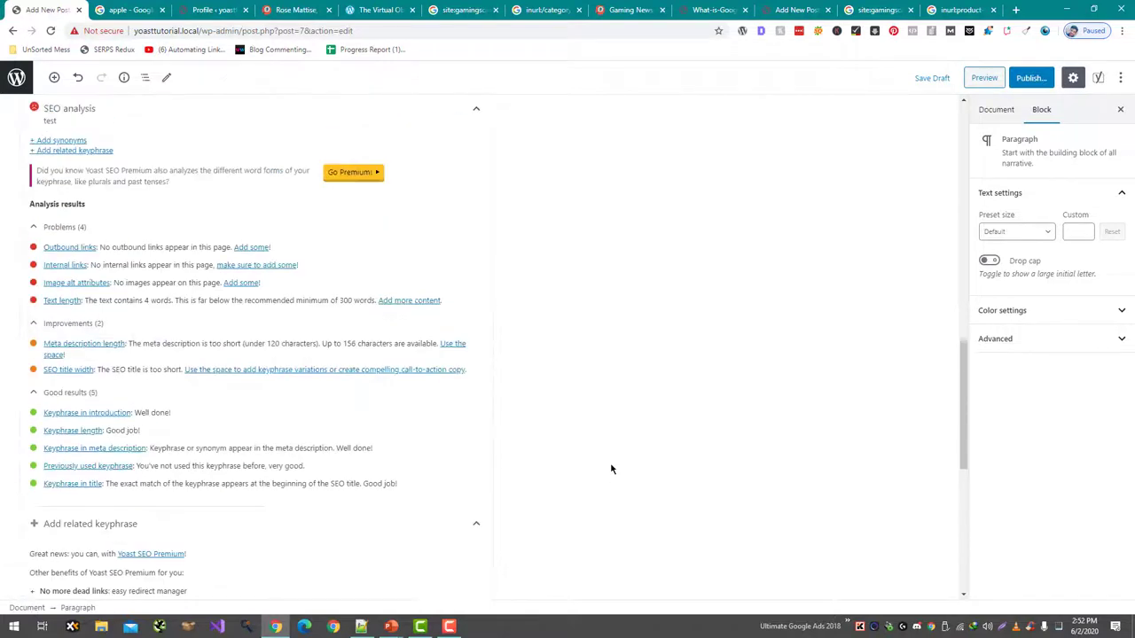
{"action": "scroll", "coordinate": [611, 469], "scroll_direction": "up", "scroll_amount": 5}
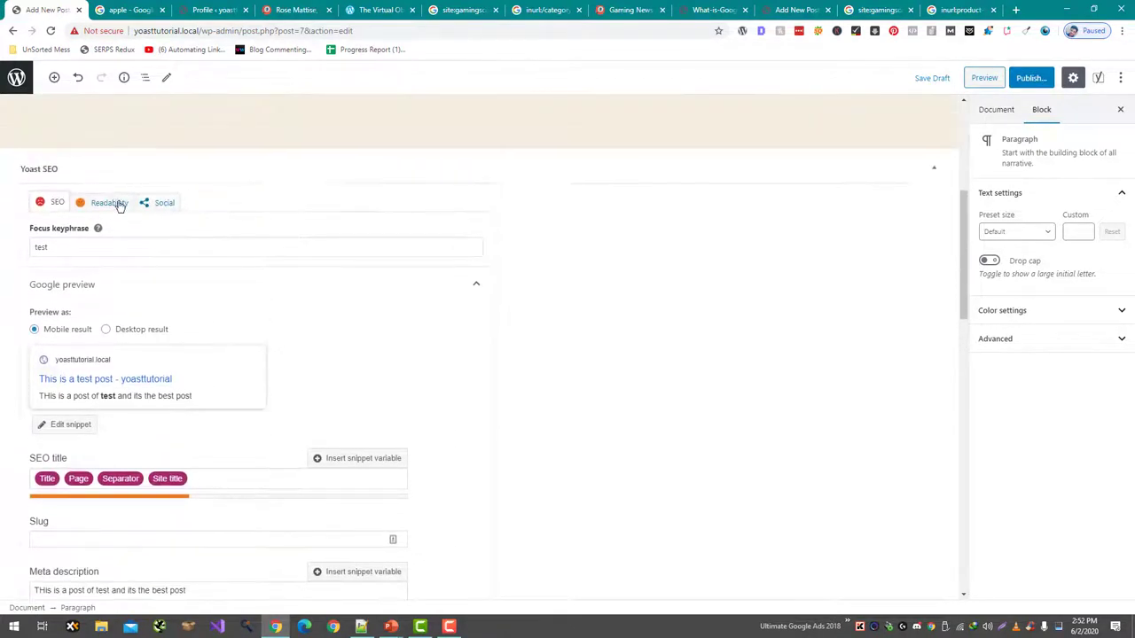
{"action": "left_click", "coordinate": [113, 199]}
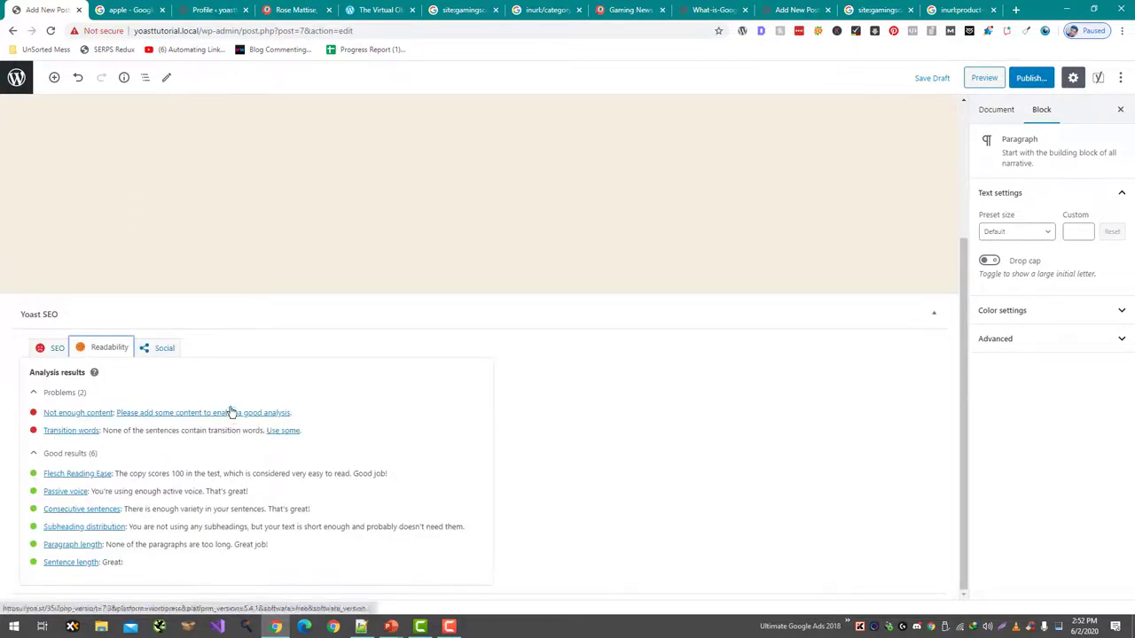
Step: Expand the post's Facebook and Twitter sharing settings and look over their title, description and image options
{"action": "left_click", "coordinate": [161, 356]}
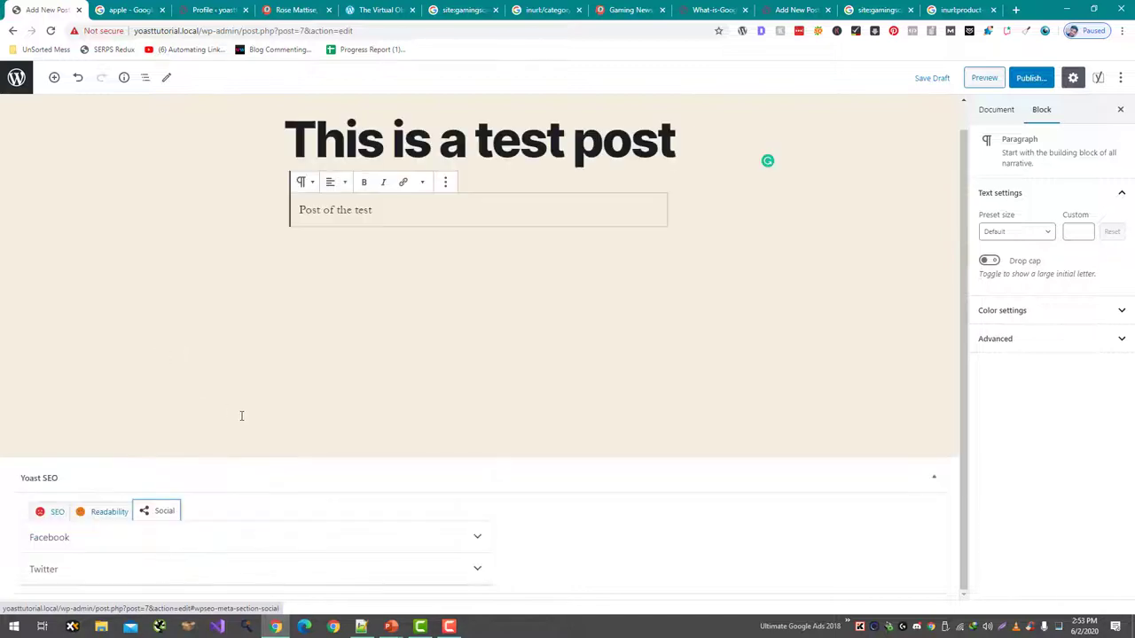
{"action": "left_click", "coordinate": [330, 538]}
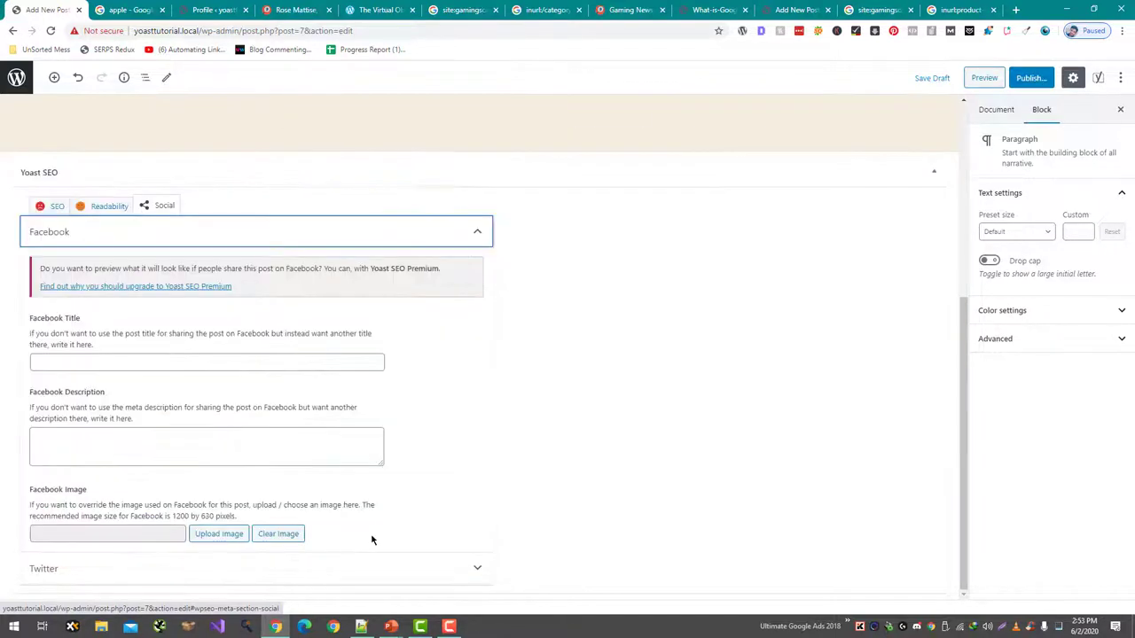
{"action": "left_click", "coordinate": [232, 362]}
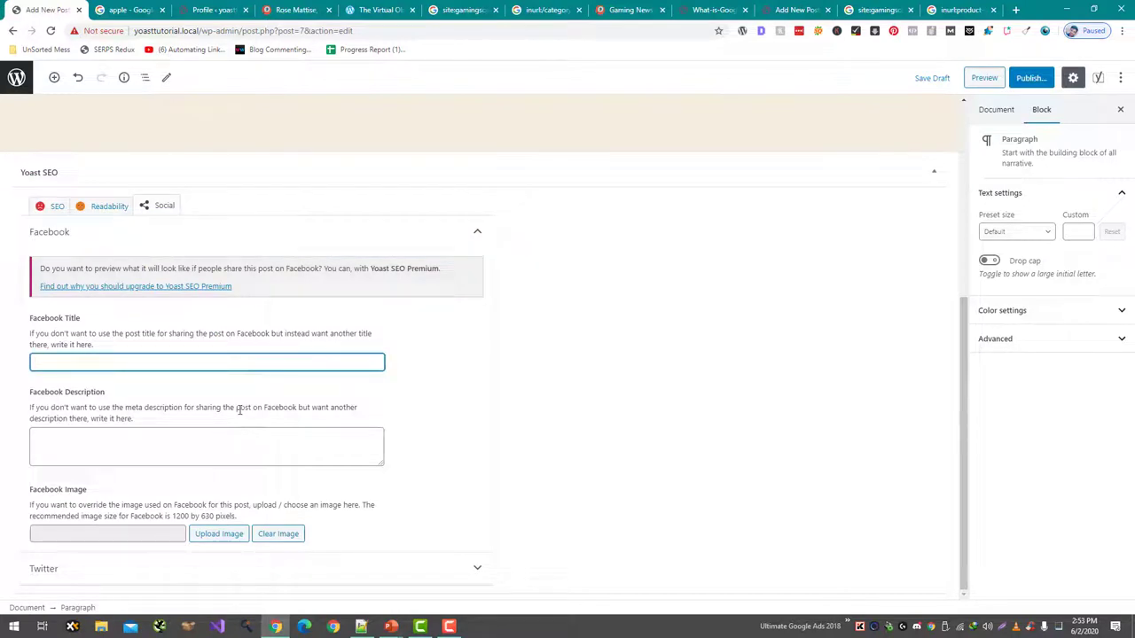
{"action": "left_click", "coordinate": [216, 453]}
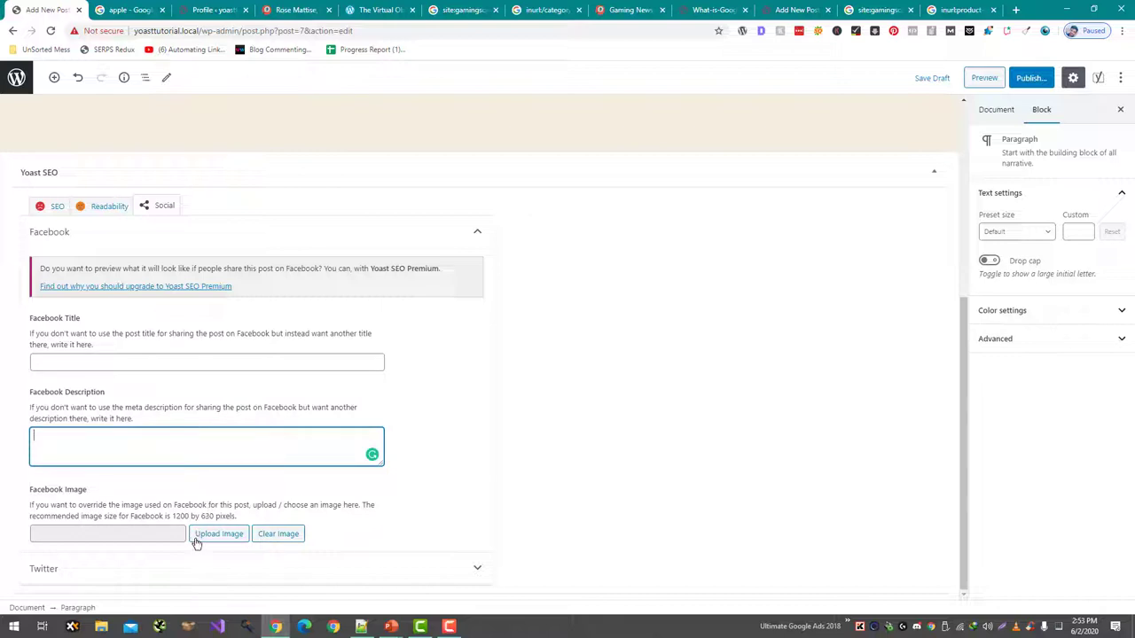
{"action": "left_click", "coordinate": [296, 567]}
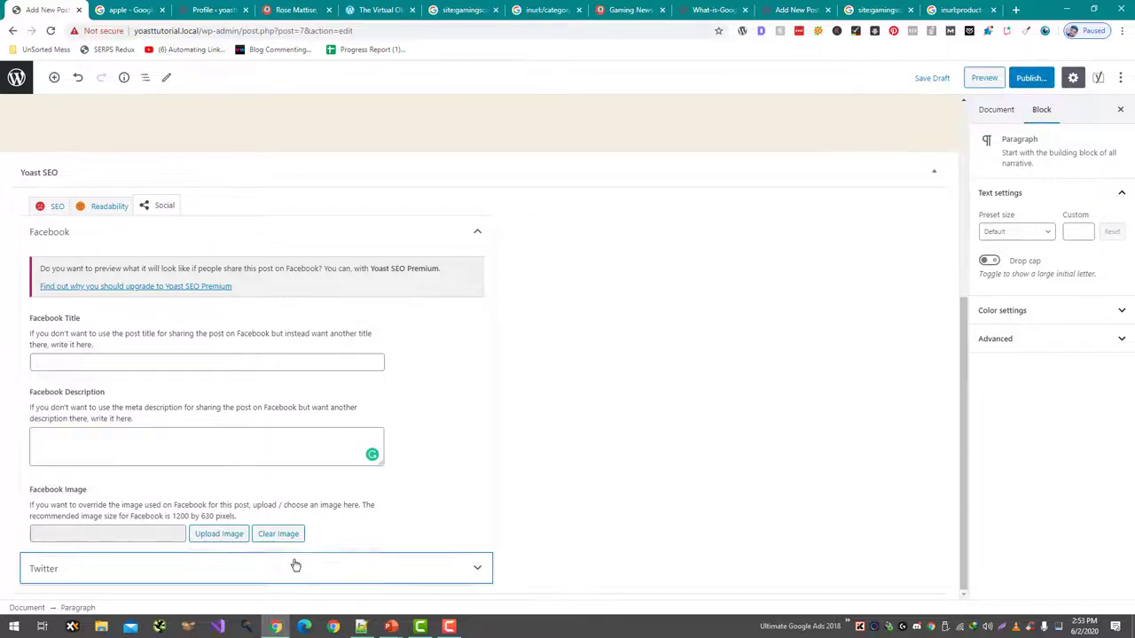
{"action": "scroll", "coordinate": [362, 507], "scroll_direction": "down", "scroll_amount": 2}
{"action": "scroll", "coordinate": [363, 507], "scroll_direction": "down", "scroll_amount": 2}
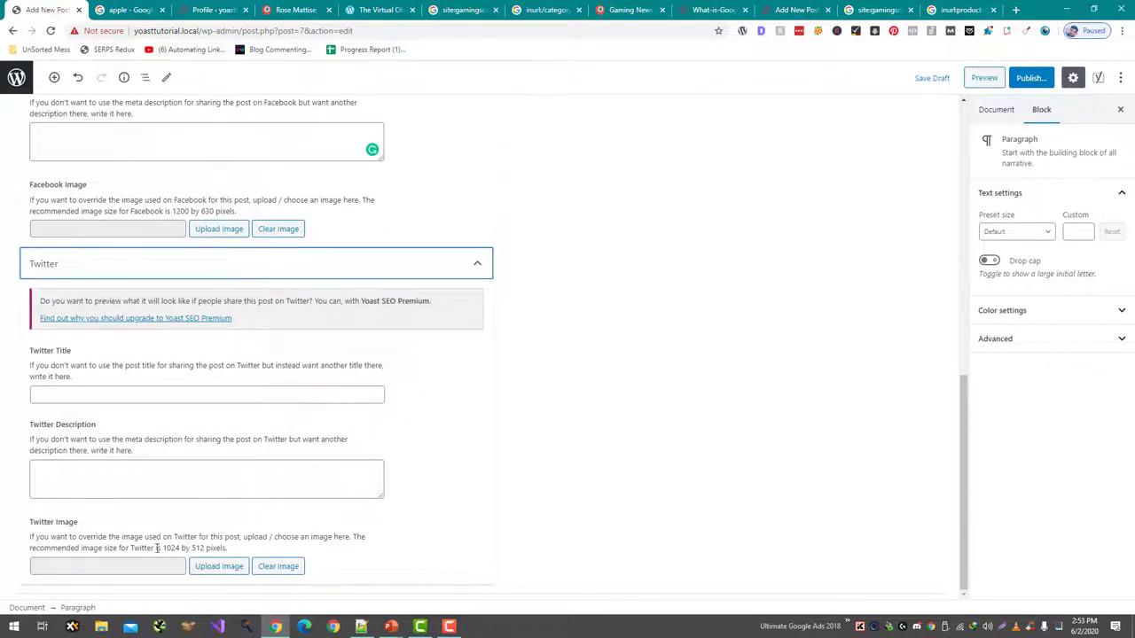
{"action": "scroll", "coordinate": [195, 514], "scroll_direction": "up", "scroll_amount": 10}
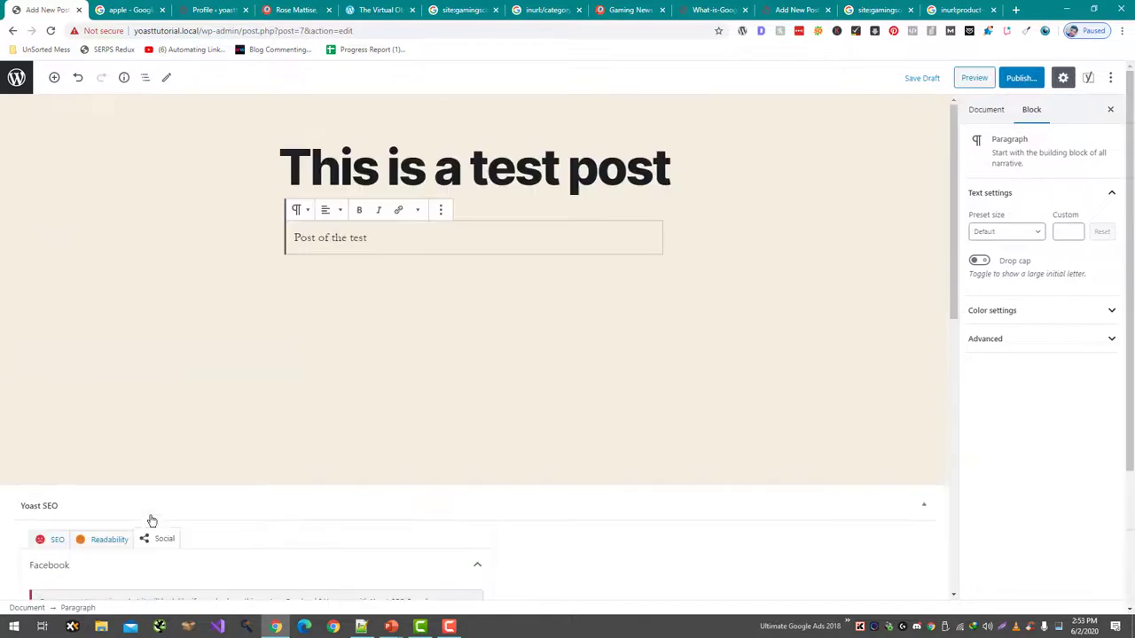